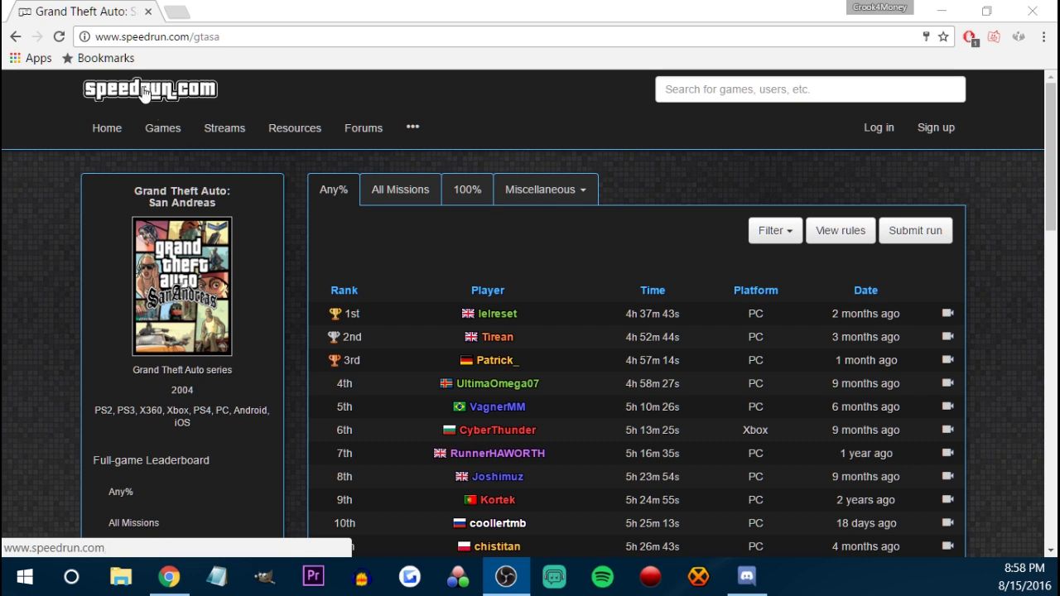
- Go from the GTA San Andreas leaderboard to speedrun.com's Resources page
{"action": "left_click_drag", "start_coordinate": [96, 38], "coordinate": [188, 47]}
{"action": "left_click", "coordinate": [56, 268]}
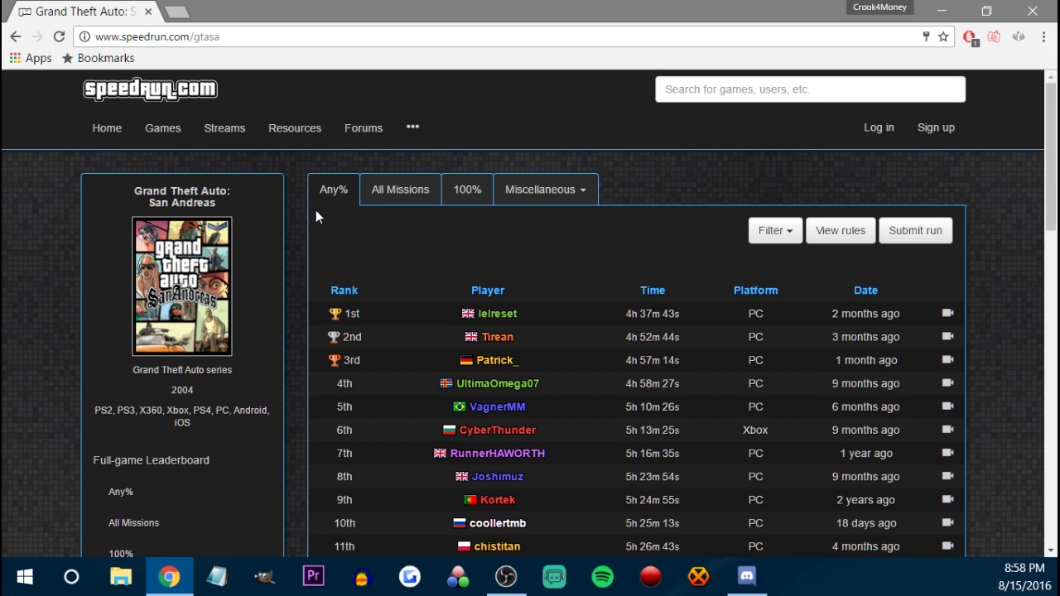
{"action": "left_click", "coordinate": [306, 126]}
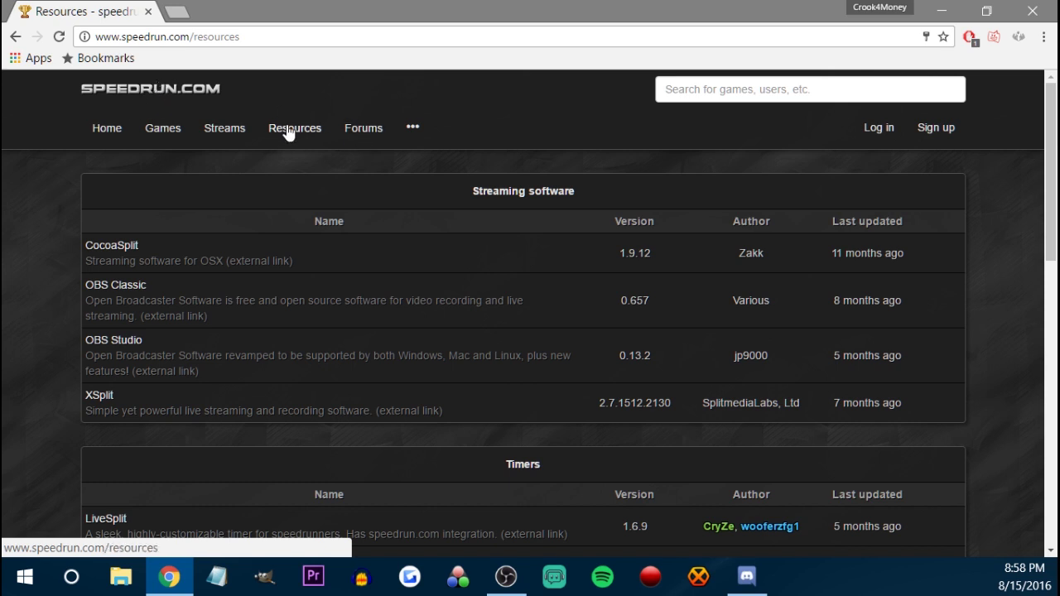
- Scroll to the Timers table and open the LiveSplit link in a new tab
{"action": "left_click", "coordinate": [191, 37]}
{"action": "left_click", "coordinate": [108, 205]}
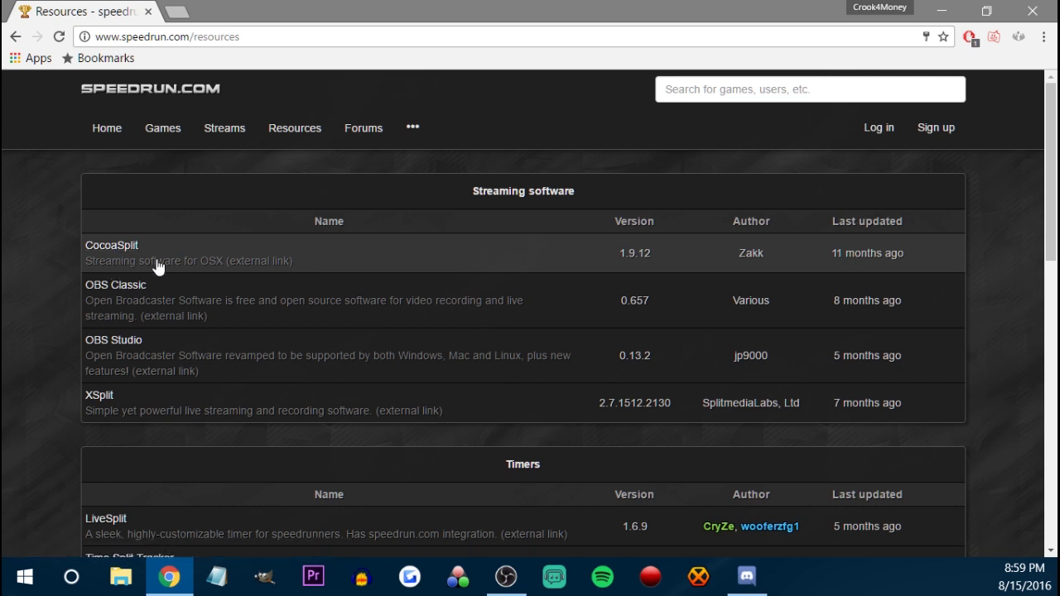
{"action": "scroll", "coordinate": [45, 263], "scroll_direction": "down", "scroll_amount": 1}
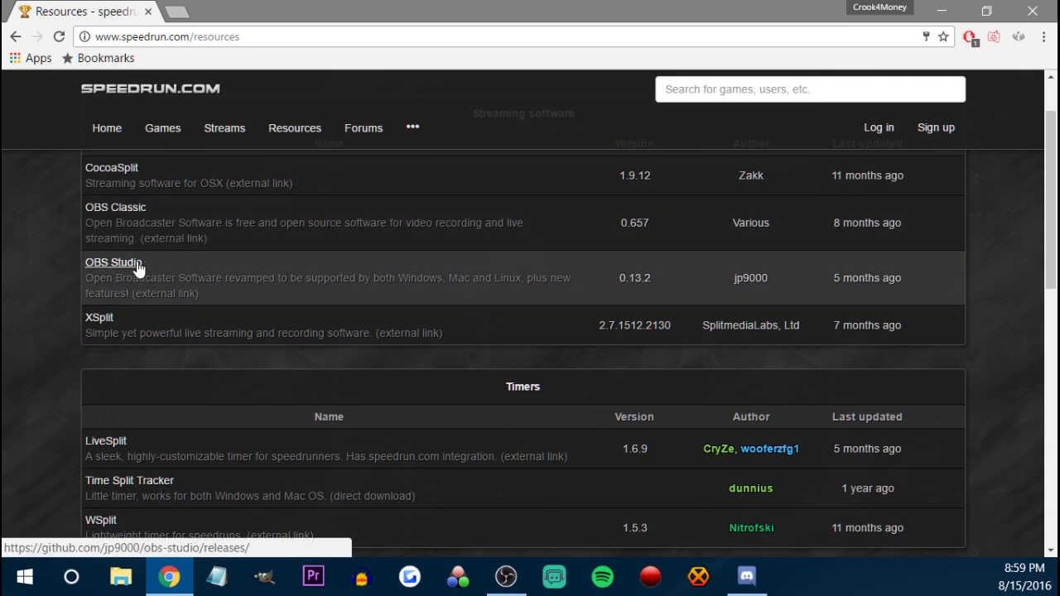
{"action": "scroll", "coordinate": [55, 306], "scroll_direction": "down", "scroll_amount": 1}
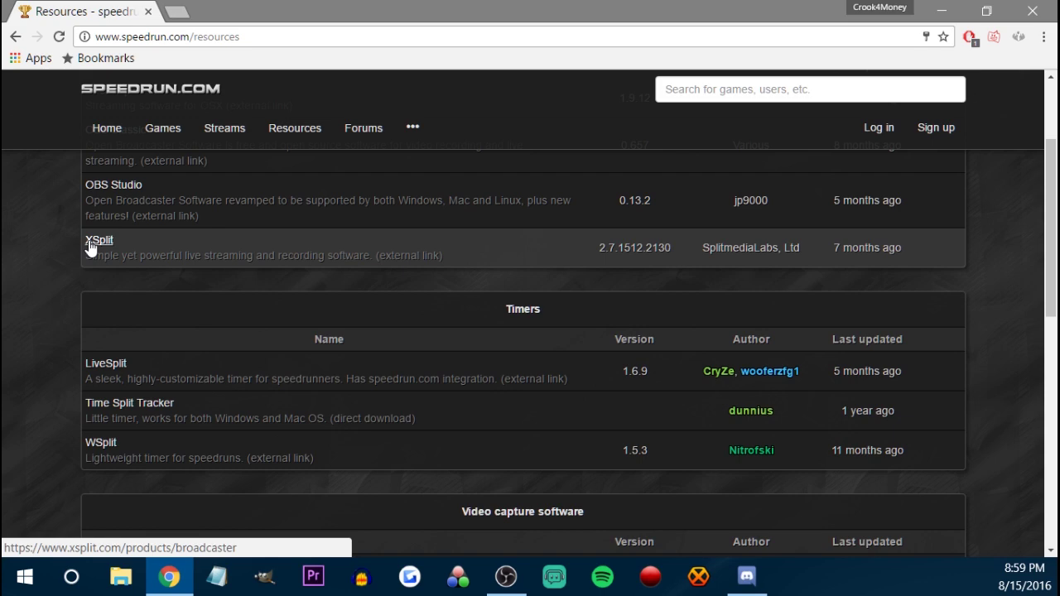
{"action": "scroll", "coordinate": [45, 323], "scroll_direction": "down", "scroll_amount": 2}
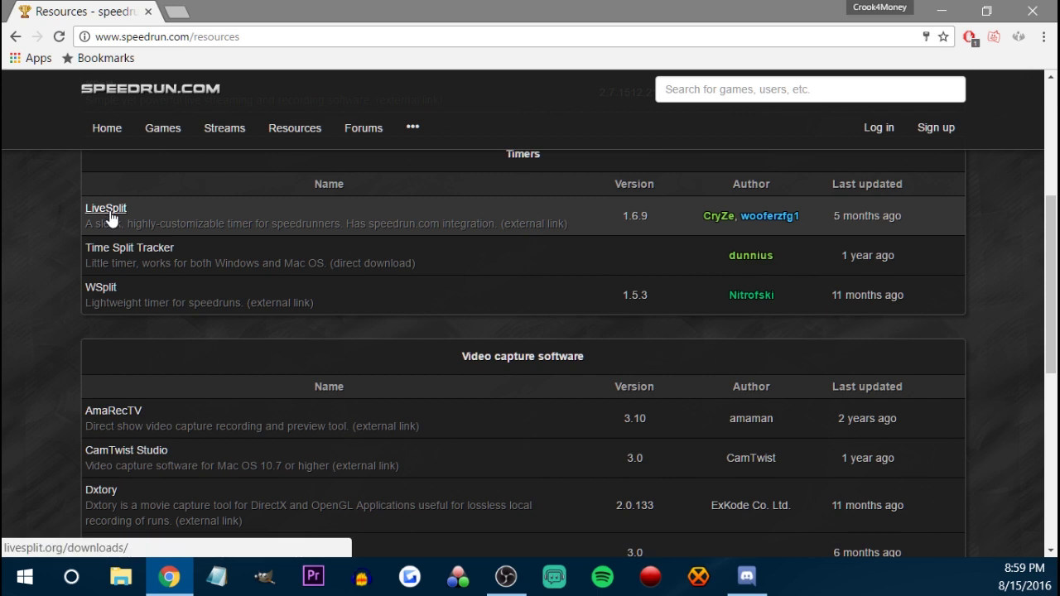
{"action": "scroll", "coordinate": [97, 212], "scroll_direction": "up", "scroll_amount": 1}
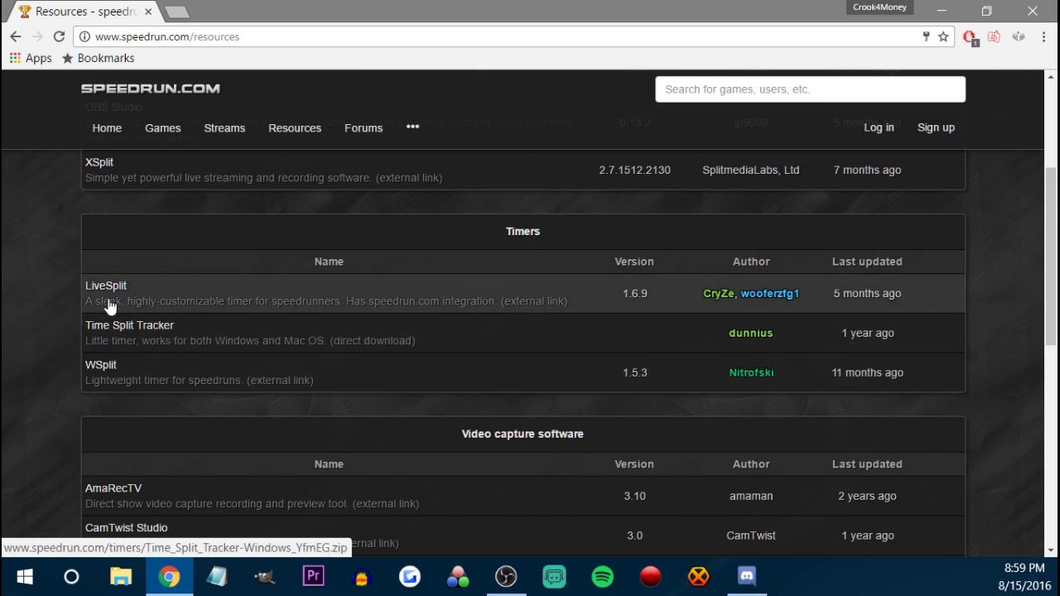
{"action": "left_click", "coordinate": [106, 286]}
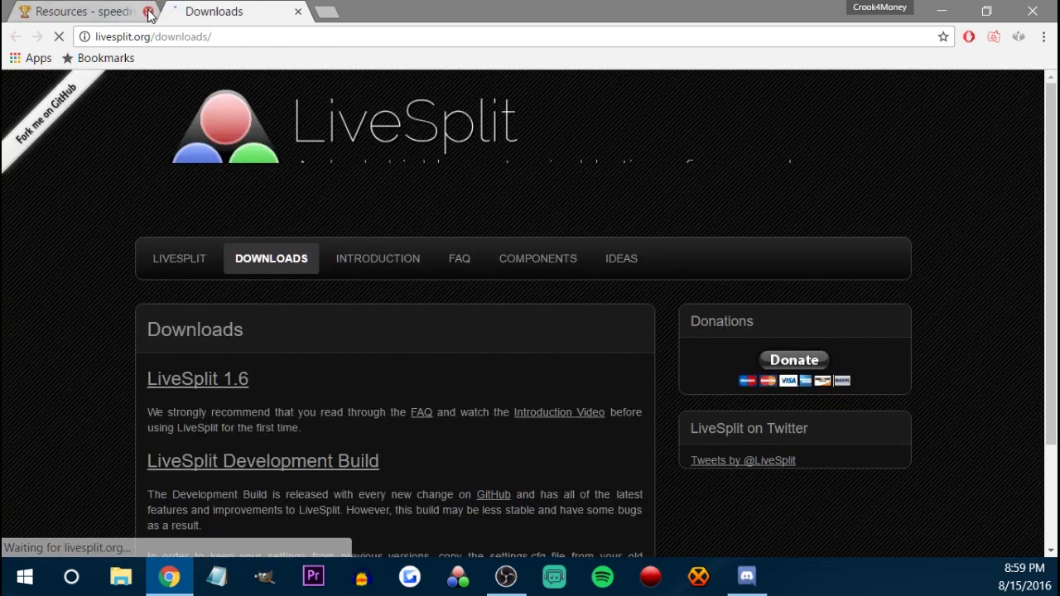
- Close the speedrun.com Resources tab and go to the LiveSplit home page
{"action": "left_click", "coordinate": [148, 11]}
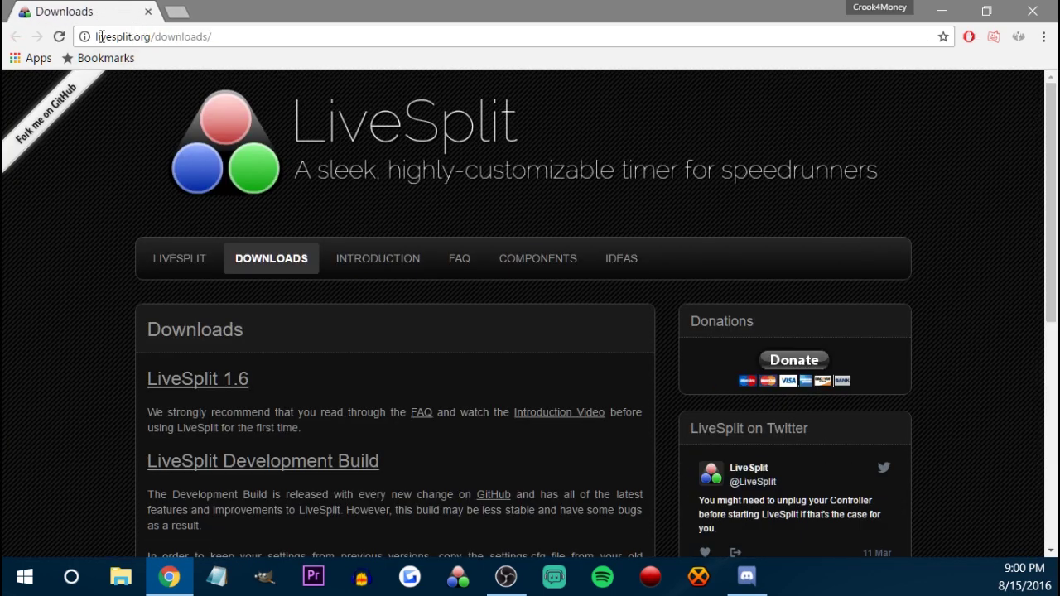
{"action": "scroll", "coordinate": [86, 362], "scroll_direction": "down", "scroll_amount": 1}
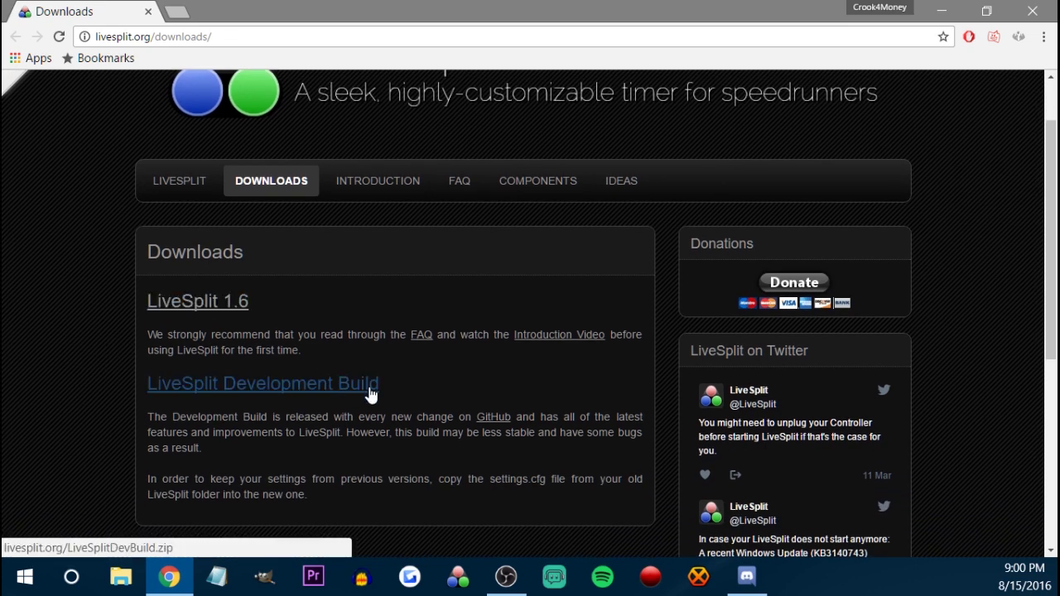
{"action": "scroll", "coordinate": [481, 387], "scroll_direction": "down", "scroll_amount": 1}
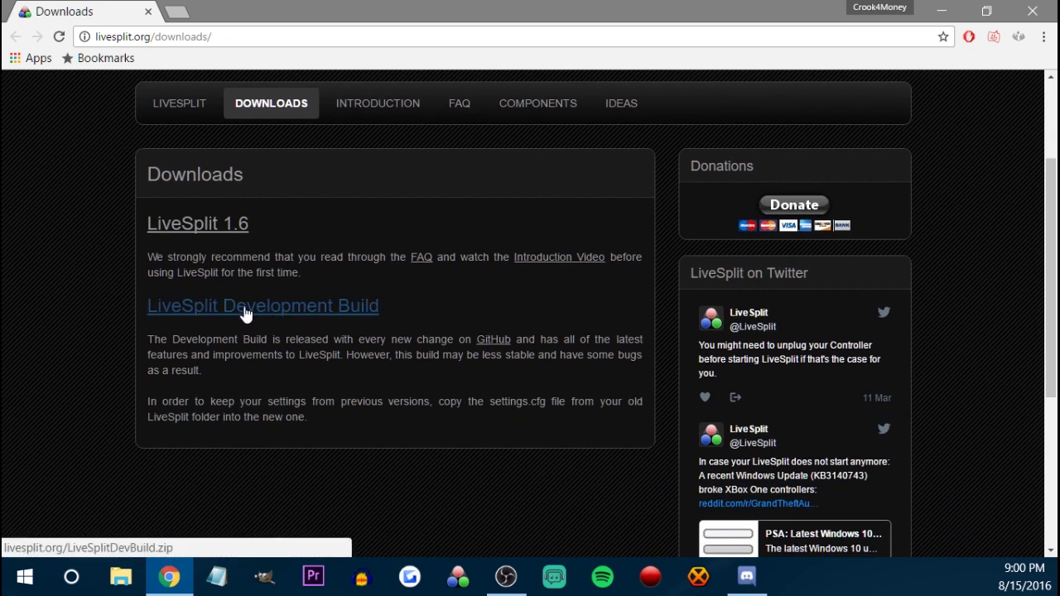
{"action": "scroll", "coordinate": [445, 307], "scroll_direction": "up", "scroll_amount": 1}
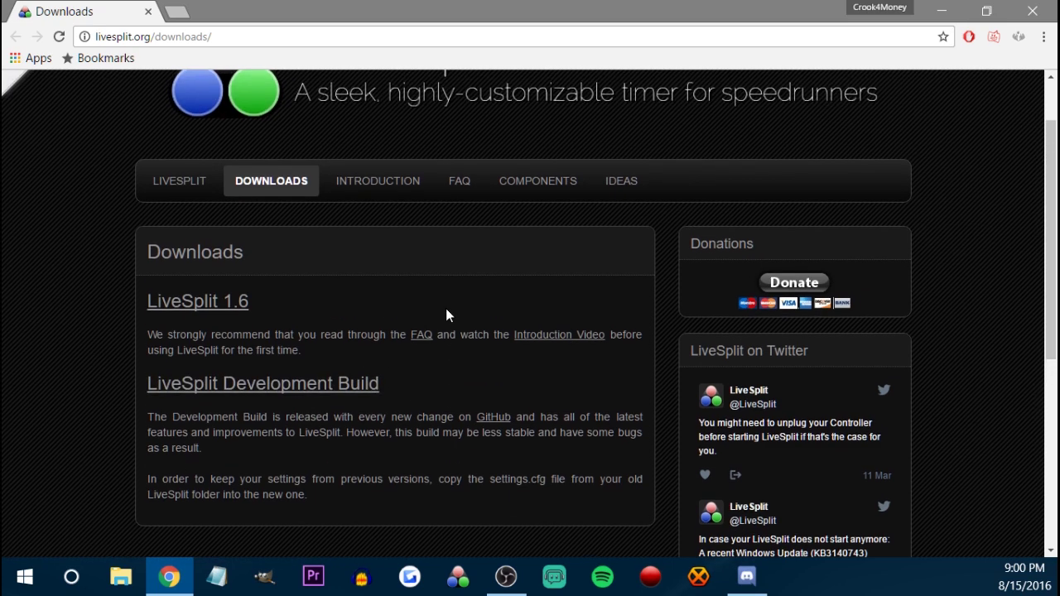
{"action": "scroll", "coordinate": [445, 308], "scroll_direction": "up", "scroll_amount": 1}
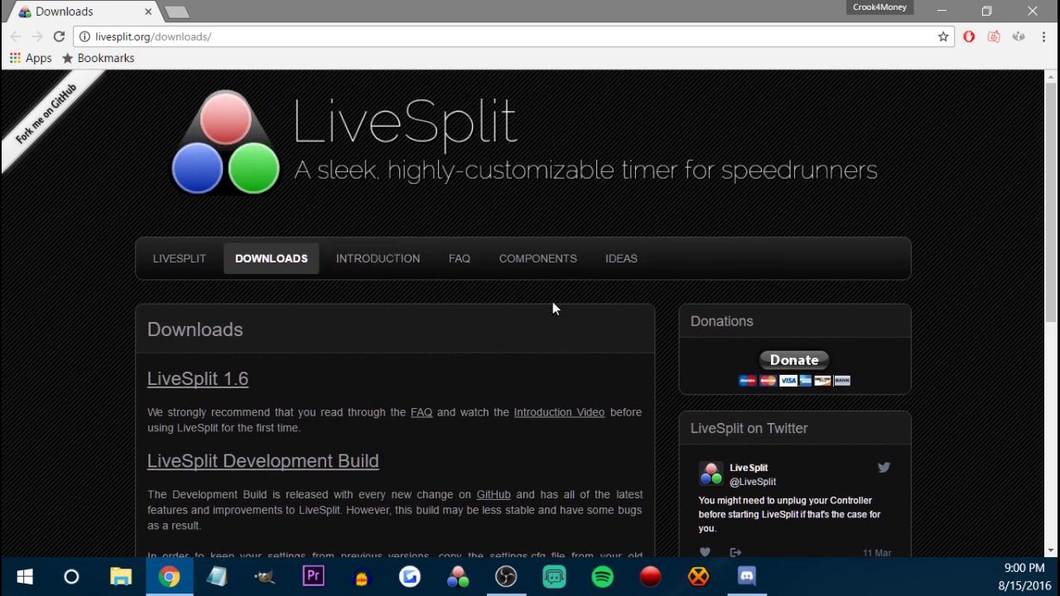
{"action": "scroll", "coordinate": [563, 313], "scroll_direction": "down", "scroll_amount": 2}
{"action": "scroll", "coordinate": [570, 314], "scroll_direction": "up", "scroll_amount": 1}
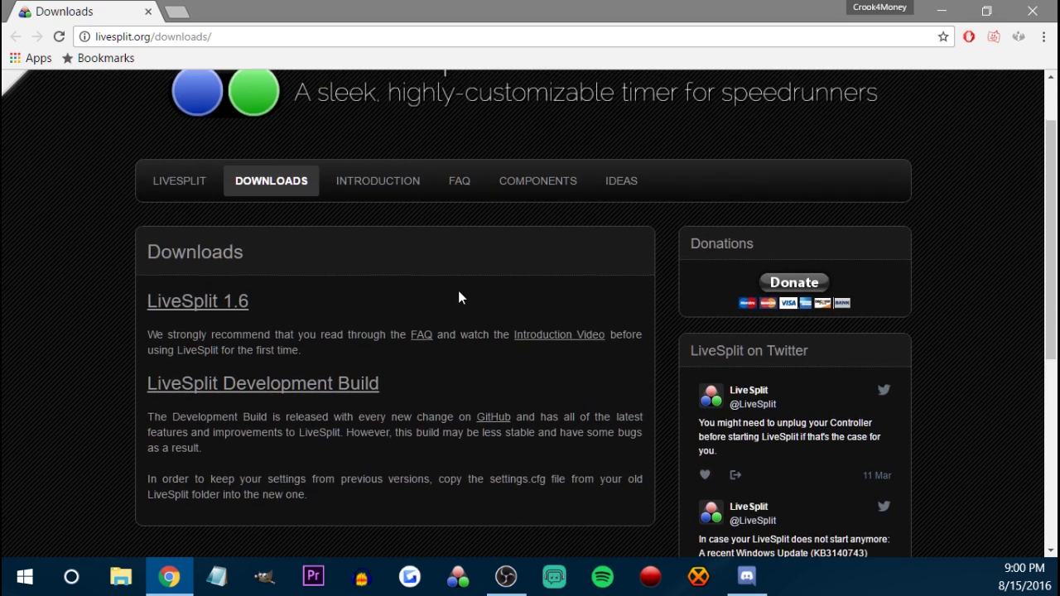
{"action": "left_click", "coordinate": [191, 179]}
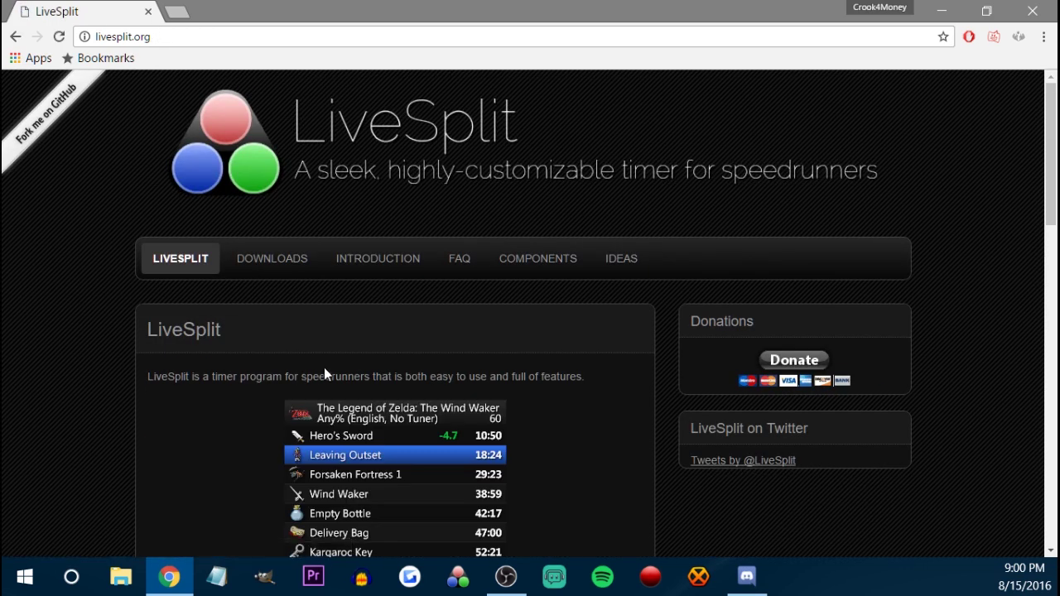
- Browse the LiveSplit home page, then open its FAQ page
{"action": "scroll", "coordinate": [319, 364], "scroll_direction": "down", "scroll_amount": 2}
{"action": "scroll", "coordinate": [269, 352], "scroll_direction": "down", "scroll_amount": 2}
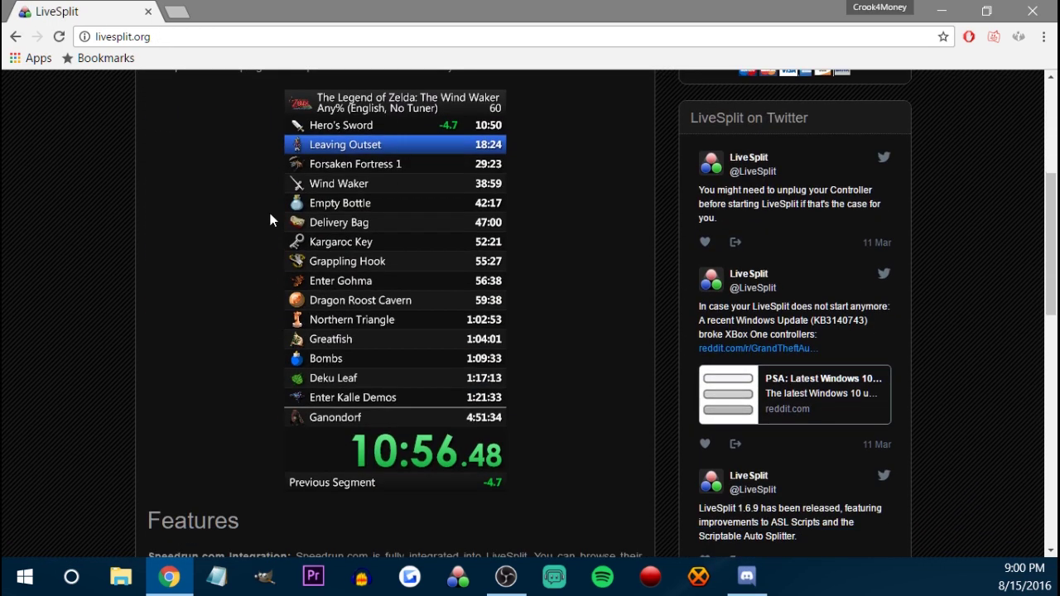
{"action": "scroll", "coordinate": [270, 219], "scroll_direction": "up", "scroll_amount": 2}
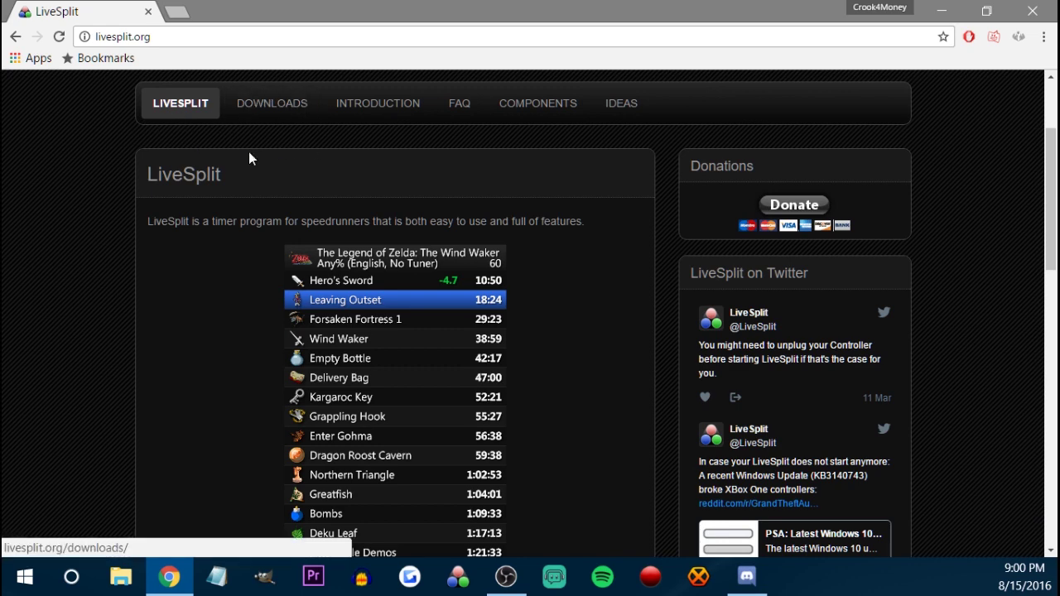
{"action": "scroll", "coordinate": [389, 311], "scroll_direction": "down", "scroll_amount": 1}
{"action": "scroll", "coordinate": [473, 497], "scroll_direction": "down", "scroll_amount": 3}
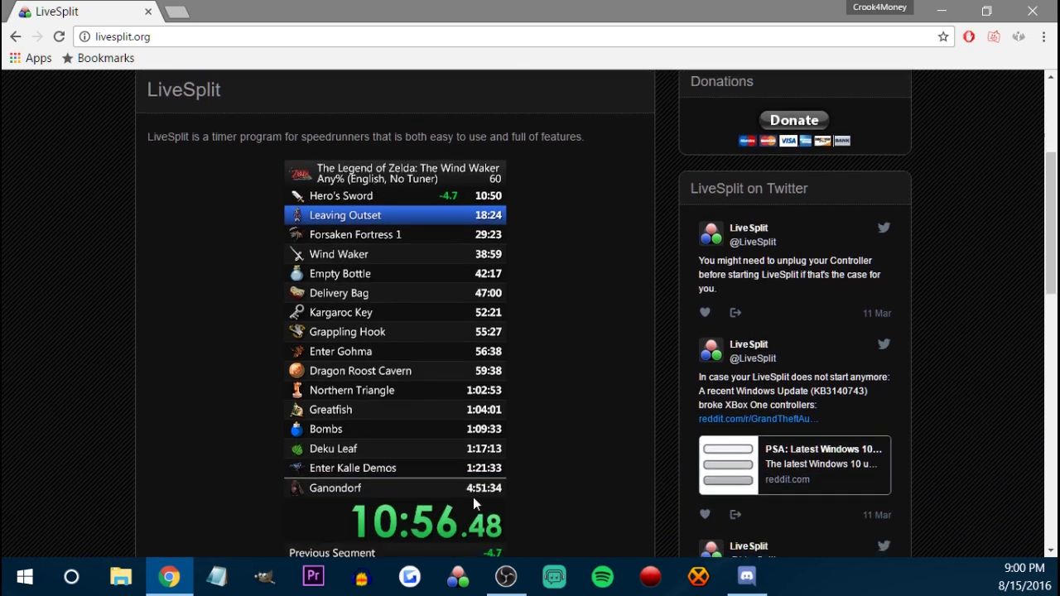
{"action": "scroll", "coordinate": [661, 438], "scroll_direction": "down", "scroll_amount": 7}
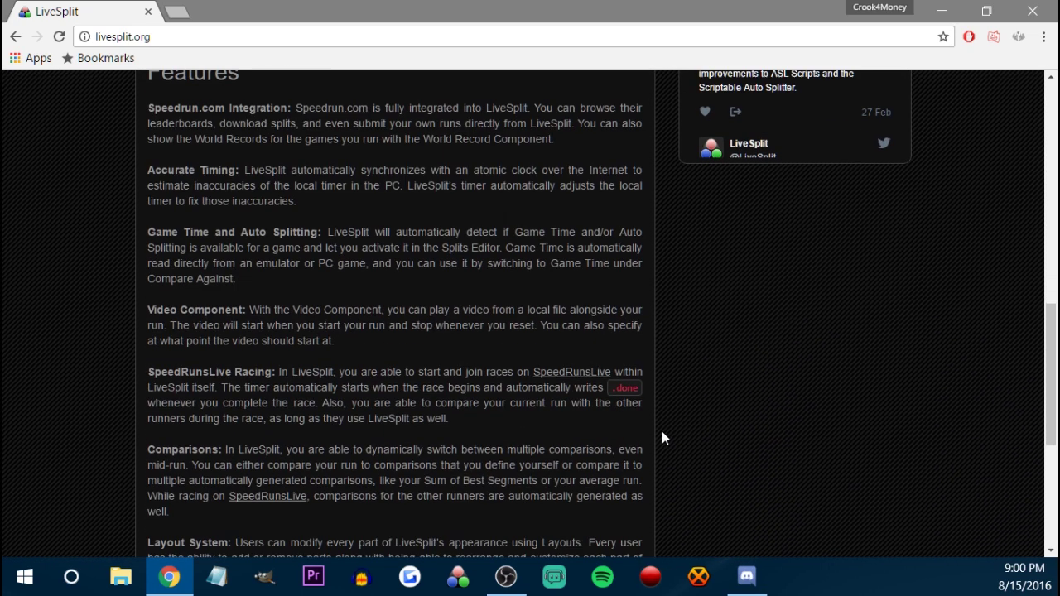
{"action": "scroll", "coordinate": [224, 384], "scroll_direction": "down", "scroll_amount": 3}
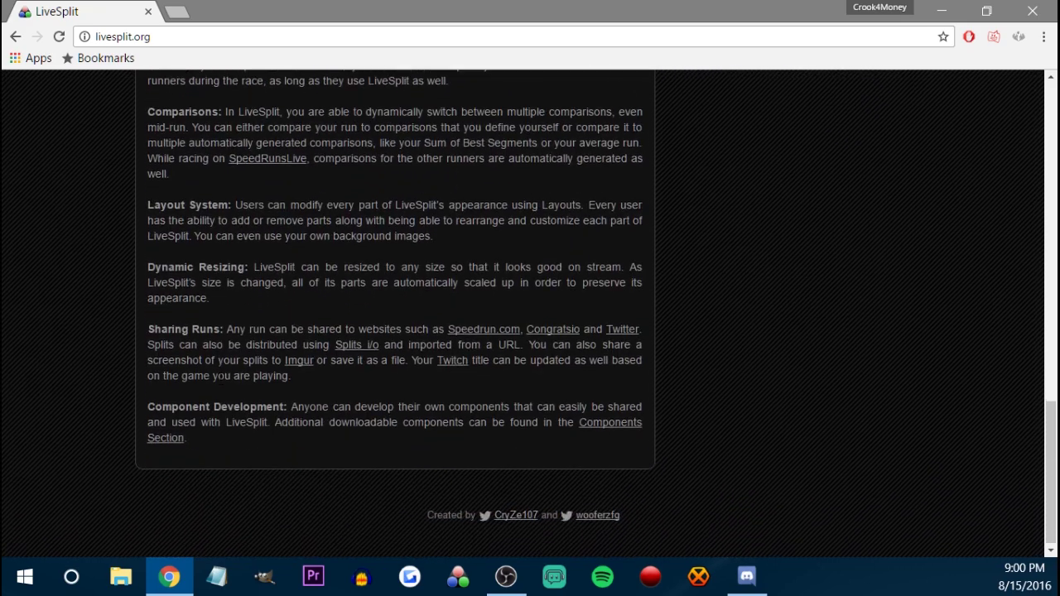
{"action": "scroll", "coordinate": [224, 384], "scroll_direction": "up", "scroll_amount": 15}
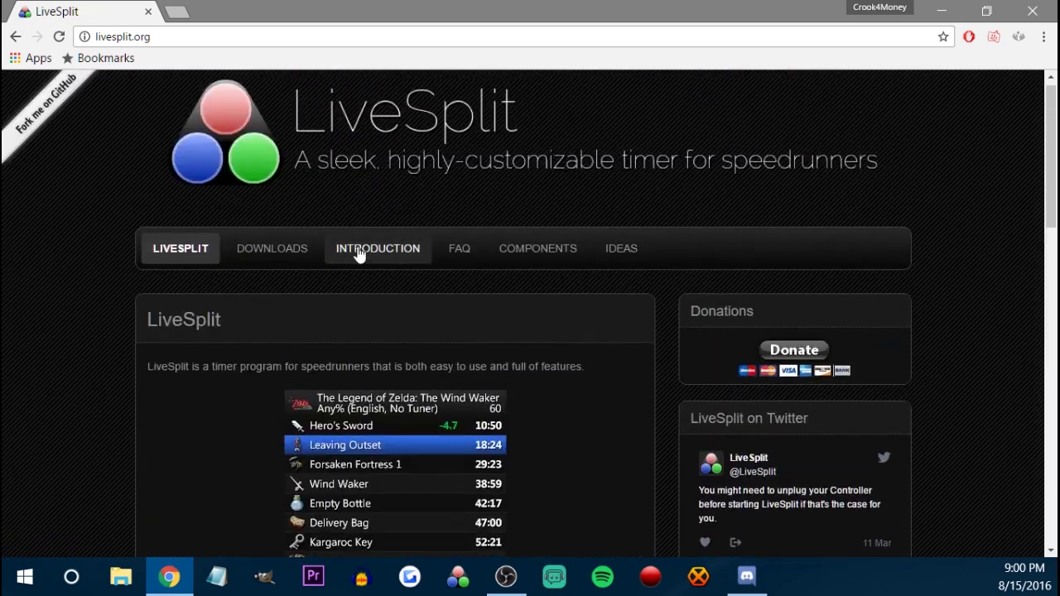
{"action": "left_click", "coordinate": [461, 260]}
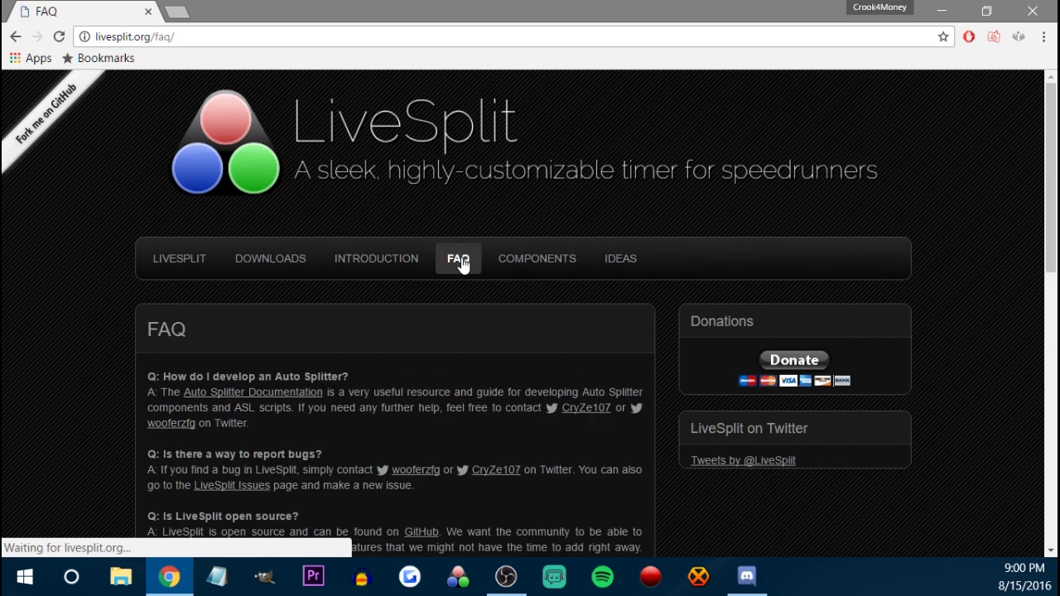
- Read through the LiveSplit FAQ page, then close the browser window
{"action": "scroll", "coordinate": [141, 401], "scroll_direction": "down", "scroll_amount": 1}
{"action": "scroll", "coordinate": [146, 377], "scroll_direction": "down", "scroll_amount": 1}
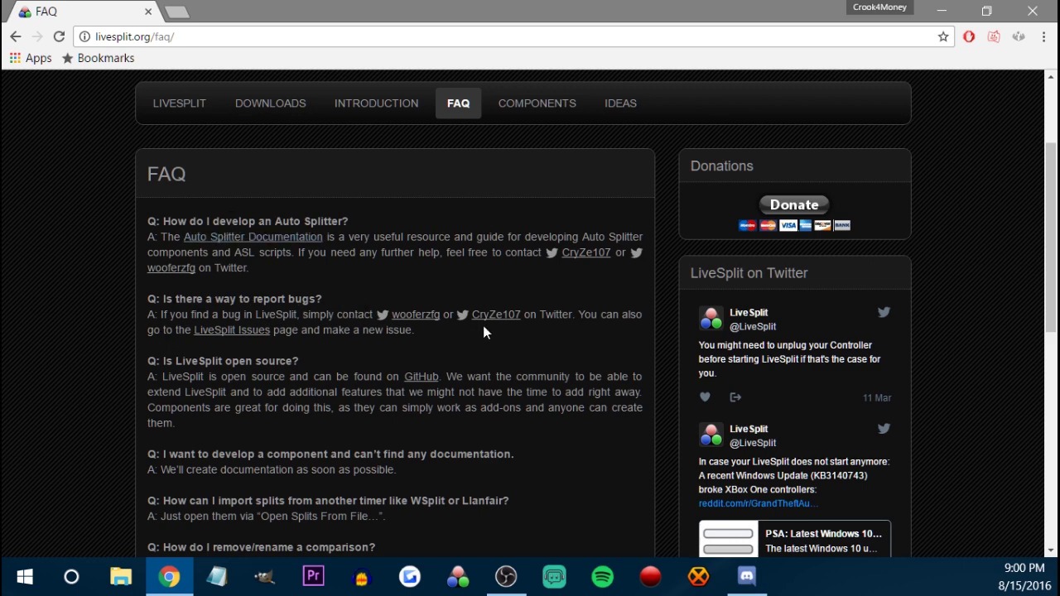
{"action": "scroll", "coordinate": [72, 357], "scroll_direction": "down", "scroll_amount": 1}
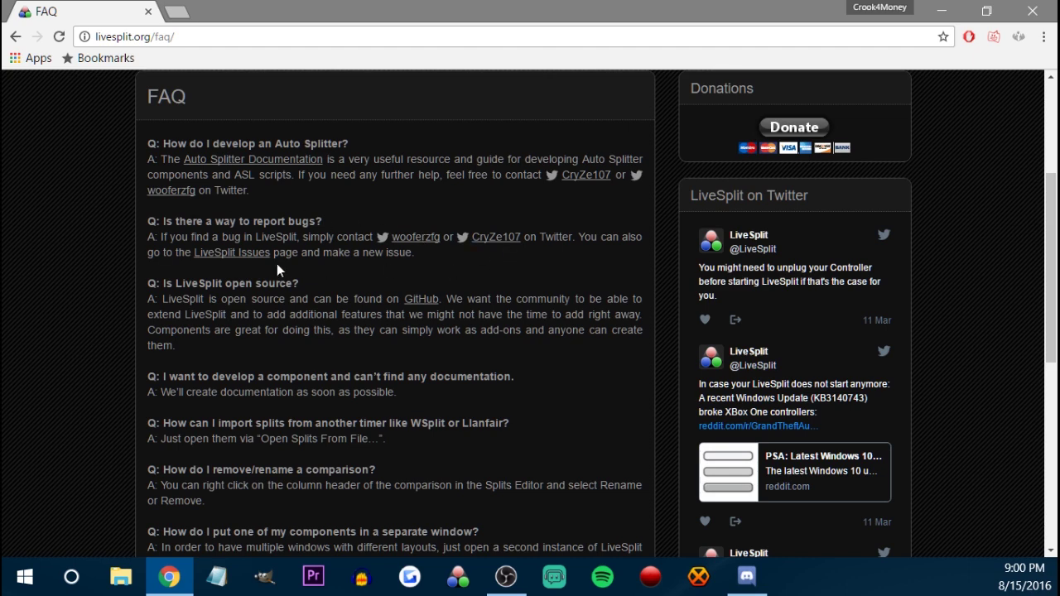
{"action": "scroll", "coordinate": [327, 288], "scroll_direction": "down", "scroll_amount": 4}
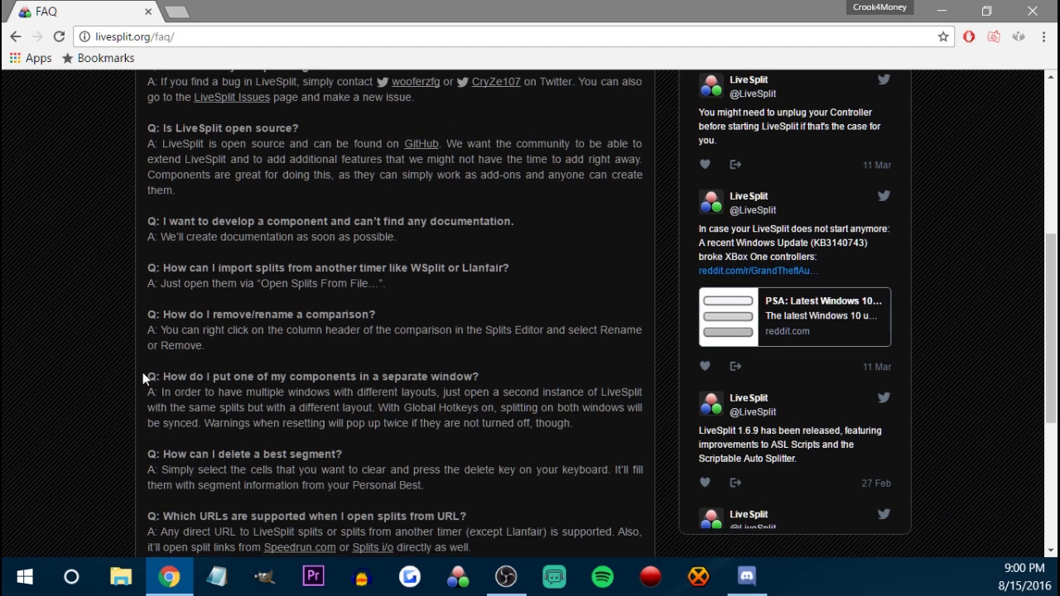
{"action": "scroll", "coordinate": [96, 384], "scroll_direction": "down", "scroll_amount": 1}
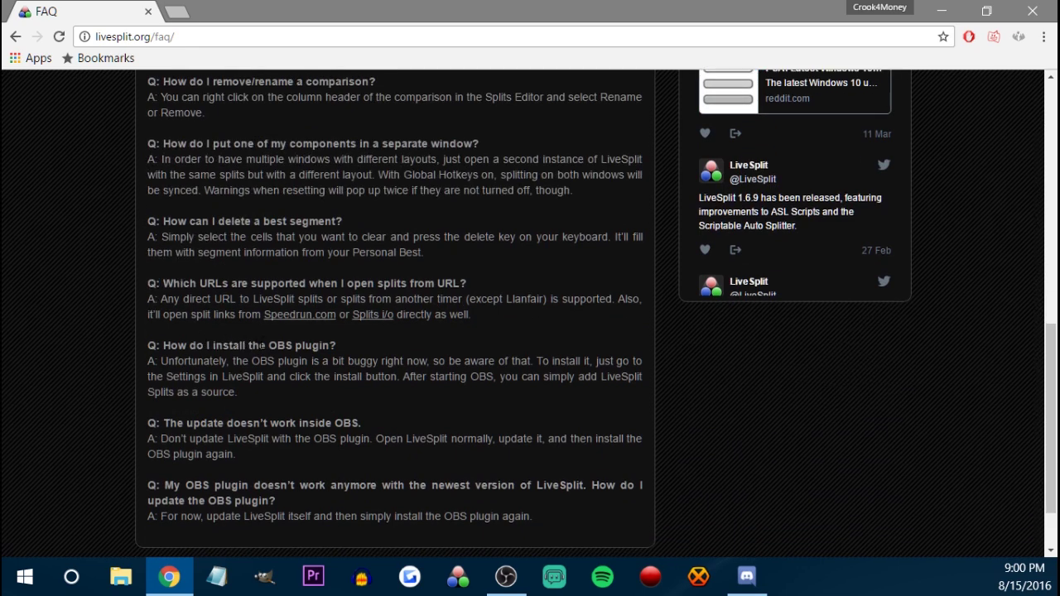
{"action": "scroll", "coordinate": [145, 480], "scroll_direction": "up", "scroll_amount": 3}
{"action": "scroll", "coordinate": [145, 479], "scroll_direction": "down", "scroll_amount": 3}
{"action": "scroll", "coordinate": [145, 479], "scroll_direction": "up", "scroll_amount": 6}
{"action": "scroll", "coordinate": [145, 480], "scroll_direction": "up", "scroll_amount": 1}
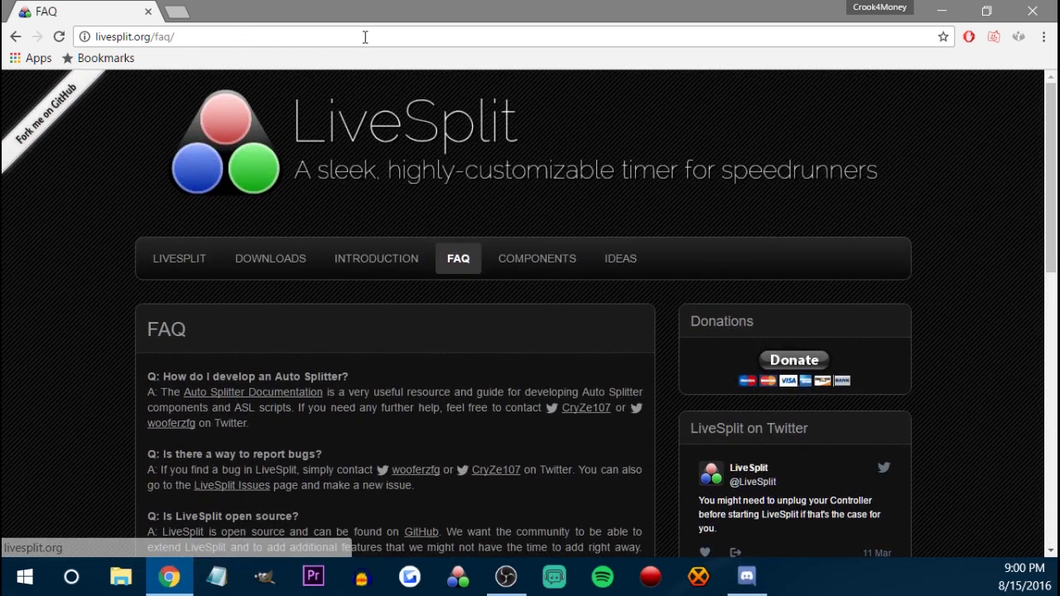
{"action": "left_click", "coordinate": [1032, 10]}
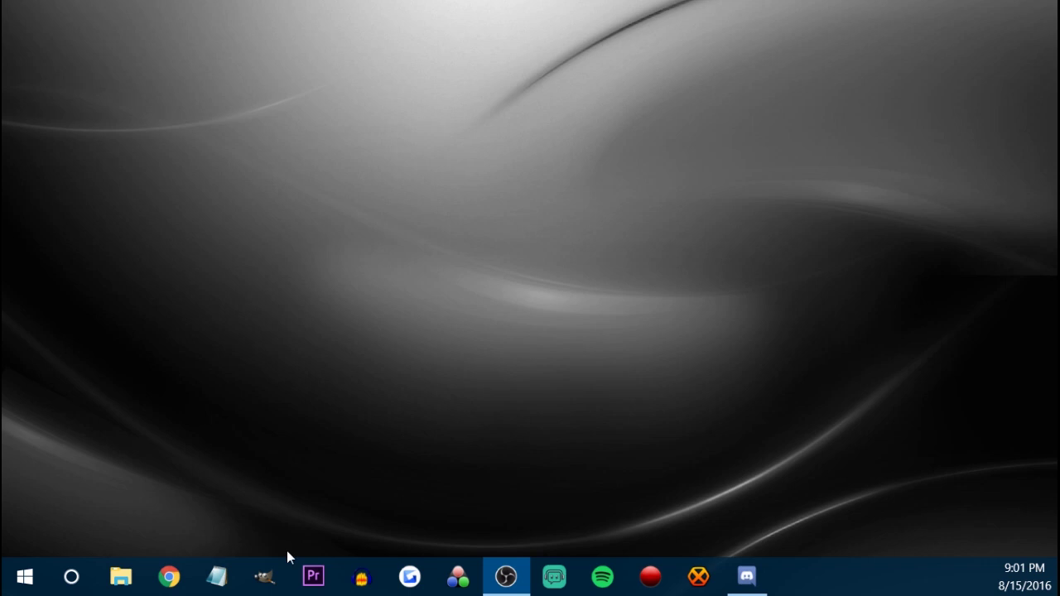
- Put a WSplit shortcut on the desktop, launch it, and start its timer
{"action": "left_click", "coordinate": [455, 579]}
{"action": "left_click_drag", "start_coordinate": [200, 267], "coordinate": [296, 177]}
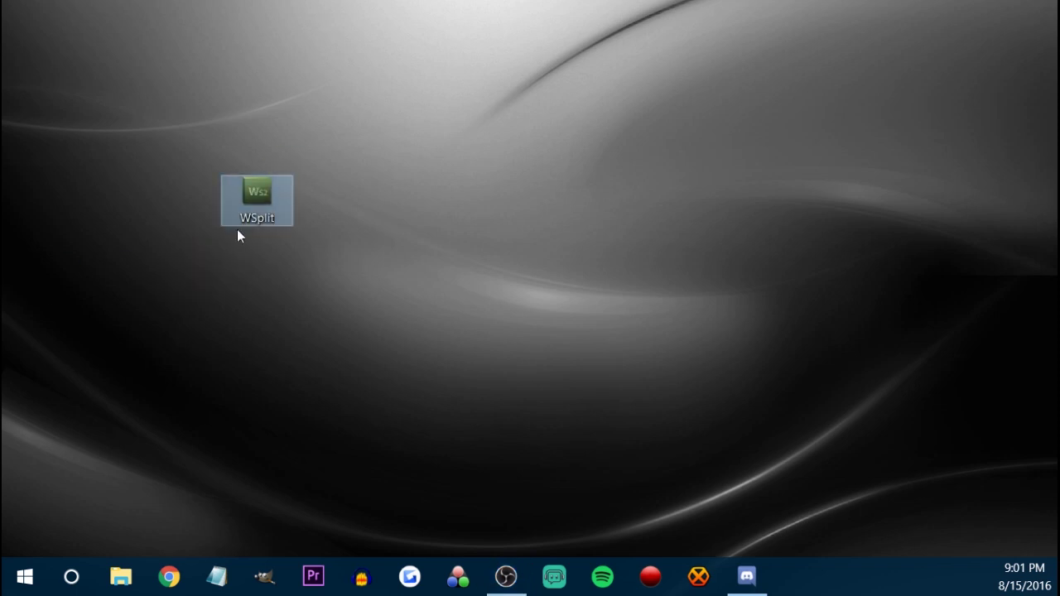
{"action": "double_click", "coordinate": [252, 202]}
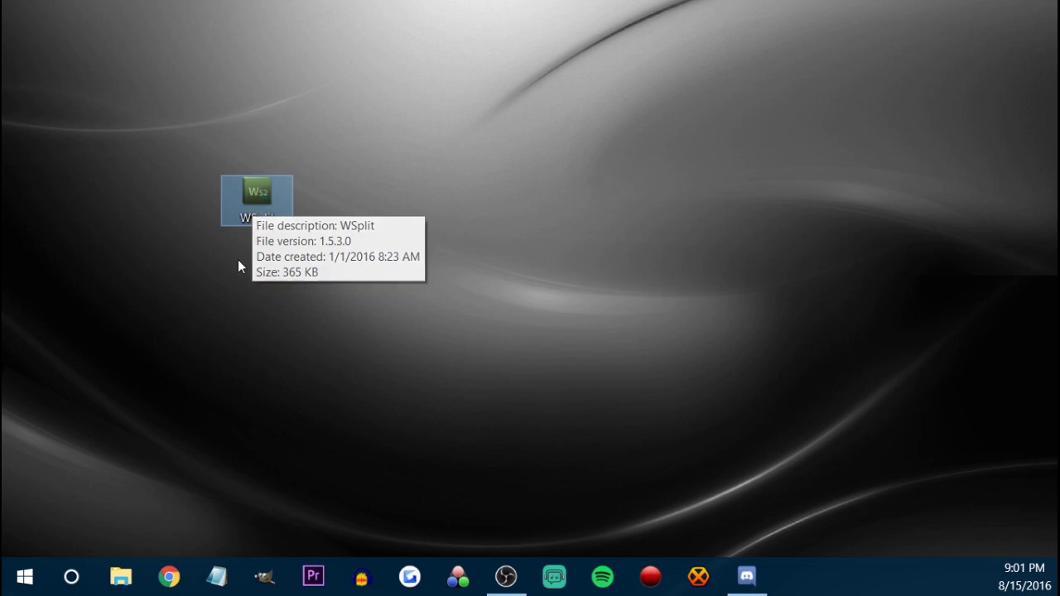
{"action": "left_click", "coordinate": [305, 315]}
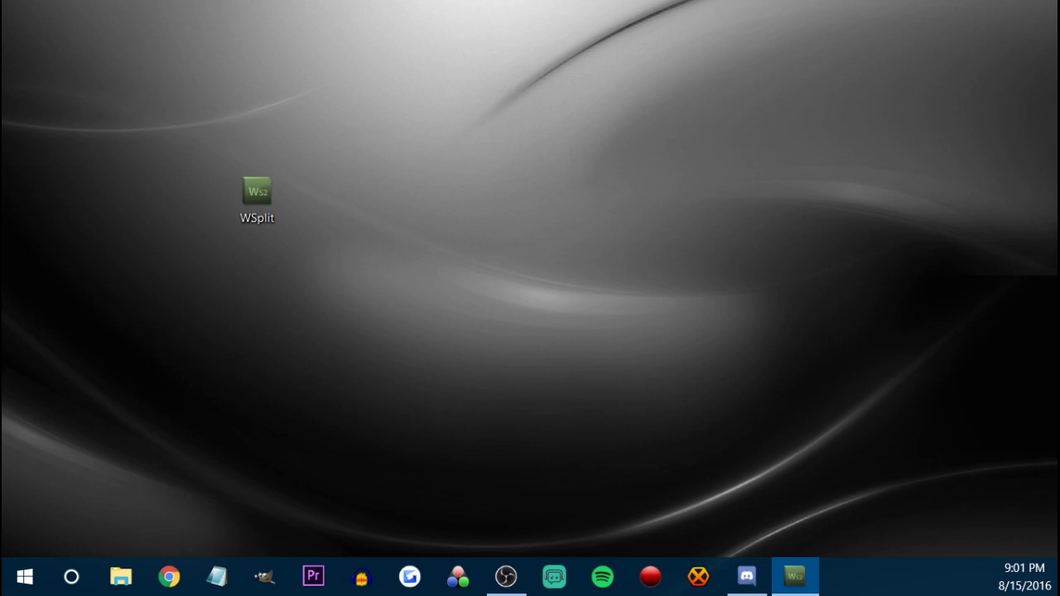
{"action": "left_click_drag", "start_coordinate": [1, 484], "coordinate": [366, 286]}
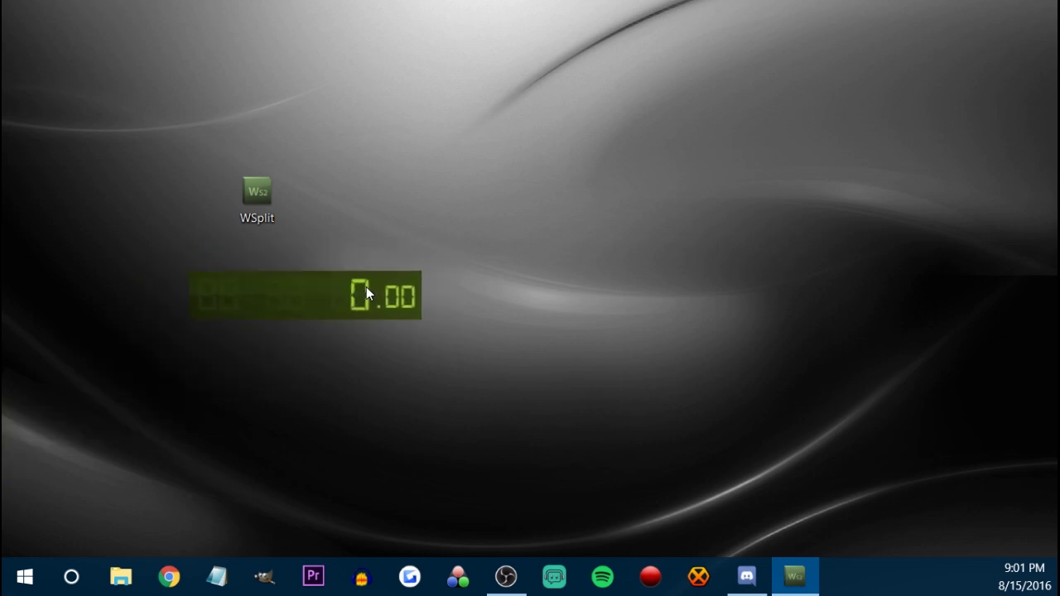
{"action": "key", "text": "space"}
- Start a new WSplit run with two empty segment rows and save it
{"action": "right_click", "coordinate": [340, 298]}
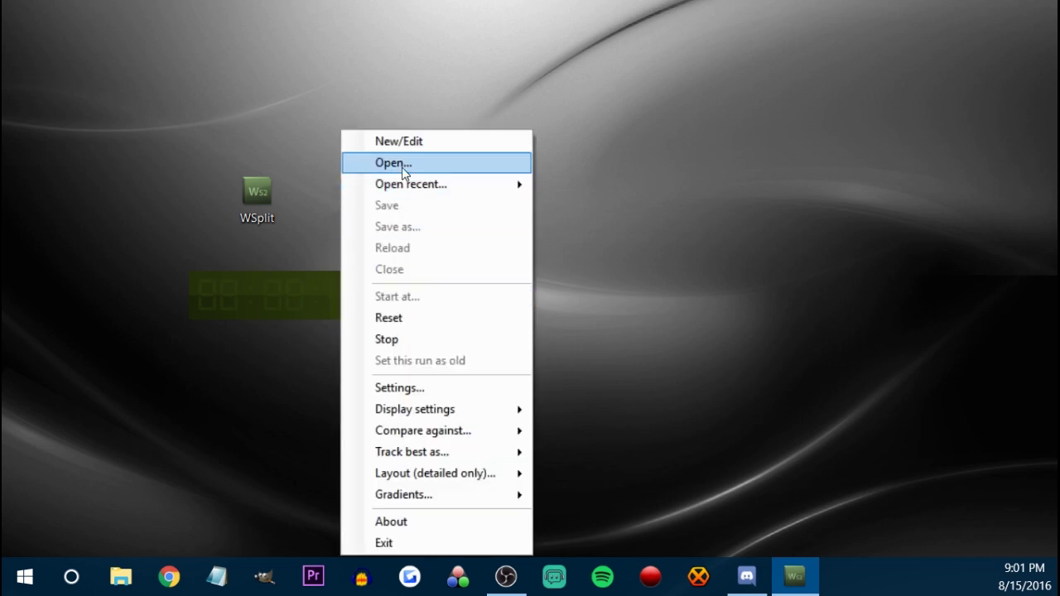
{"action": "left_click", "coordinate": [415, 142]}
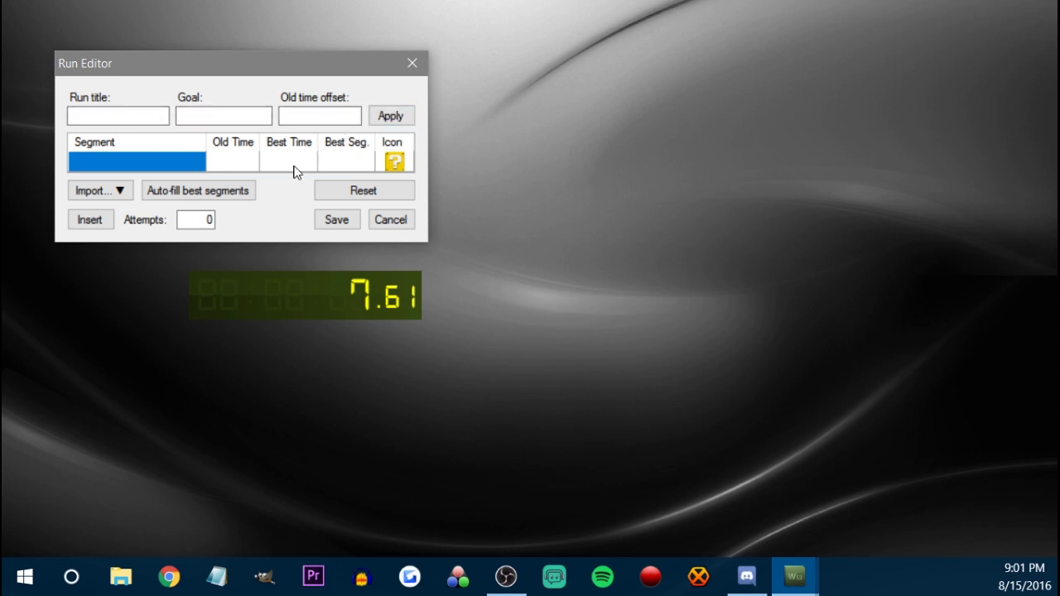
{"action": "left_click", "coordinate": [111, 222]}
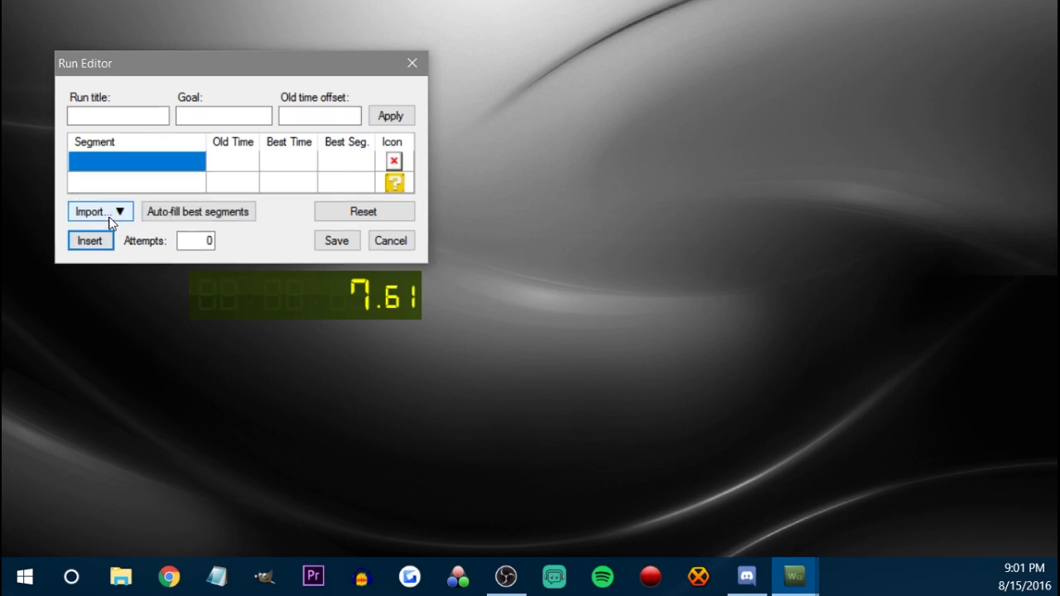
{"action": "left_click", "coordinate": [102, 242]}
{"action": "left_click", "coordinate": [334, 261]}
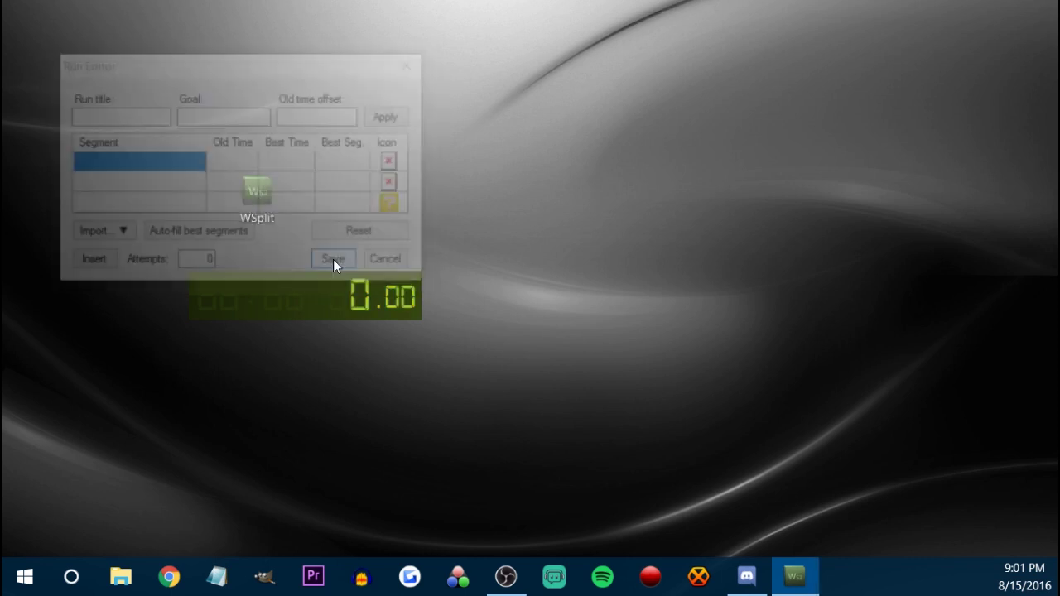
- Reopen the run editor, add another segment row, check import options, and save
{"action": "left_click_drag", "start_coordinate": [282, 307], "coordinate": [373, 302]}
{"action": "right_click", "coordinate": [374, 301]}
{"action": "left_click", "coordinate": [432, 143]}
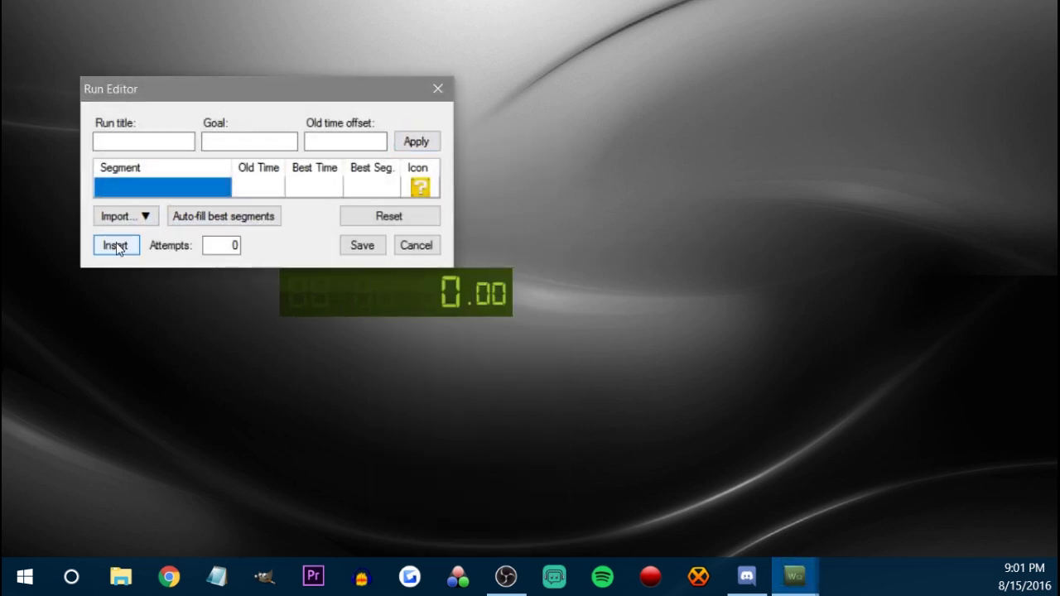
{"action": "left_click", "coordinate": [116, 247]}
{"action": "left_click", "coordinate": [123, 237]}
{"action": "left_click", "coordinate": [355, 253]}
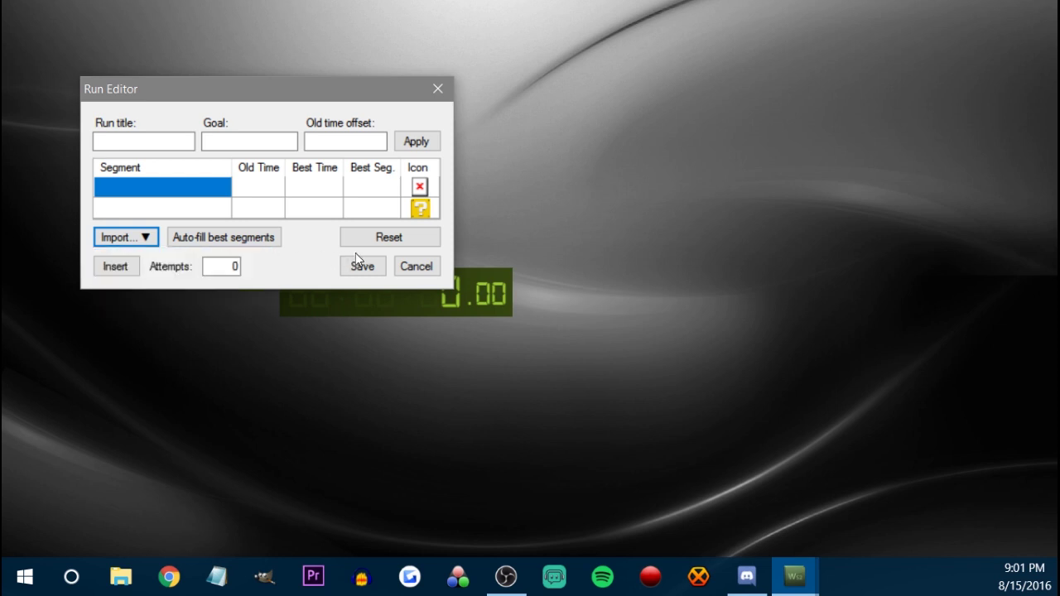
{"action": "left_click", "coordinate": [368, 265]}
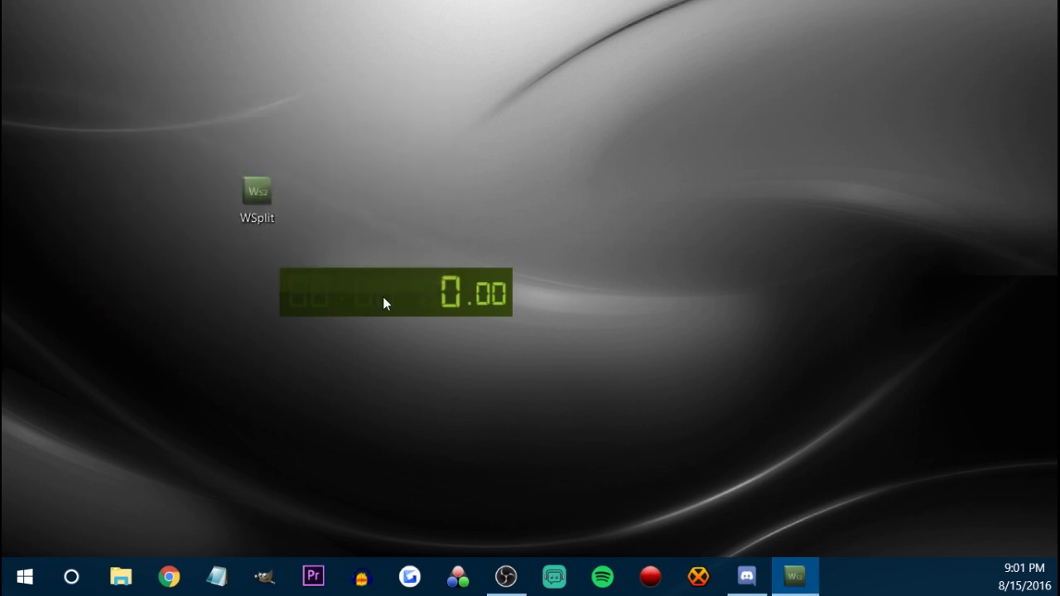
- Reopen the WSplit run editor and close it without saving
{"action": "right_click", "coordinate": [383, 303]}
{"action": "left_click", "coordinate": [427, 143]}
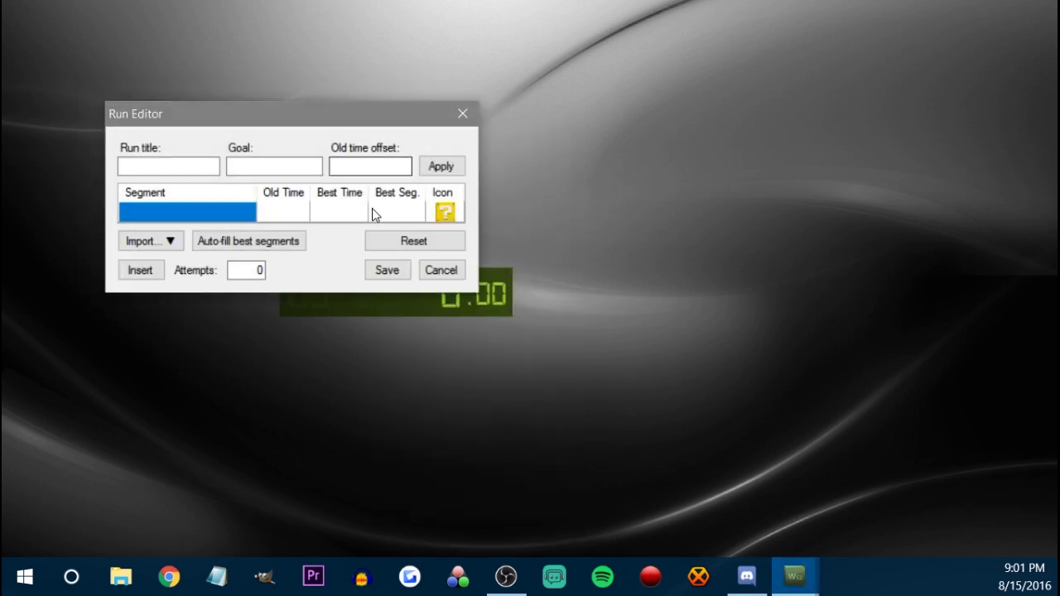
{"action": "left_click", "coordinate": [463, 114]}
- Exit WSplit without saving the splits
{"action": "right_click", "coordinate": [454, 295]}
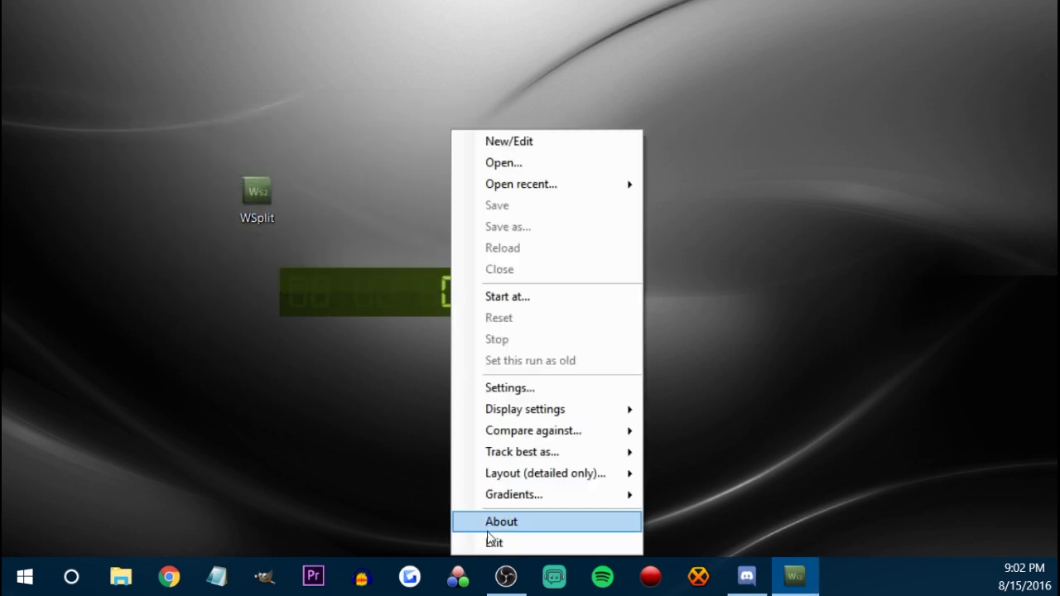
{"action": "left_click", "coordinate": [487, 549]}
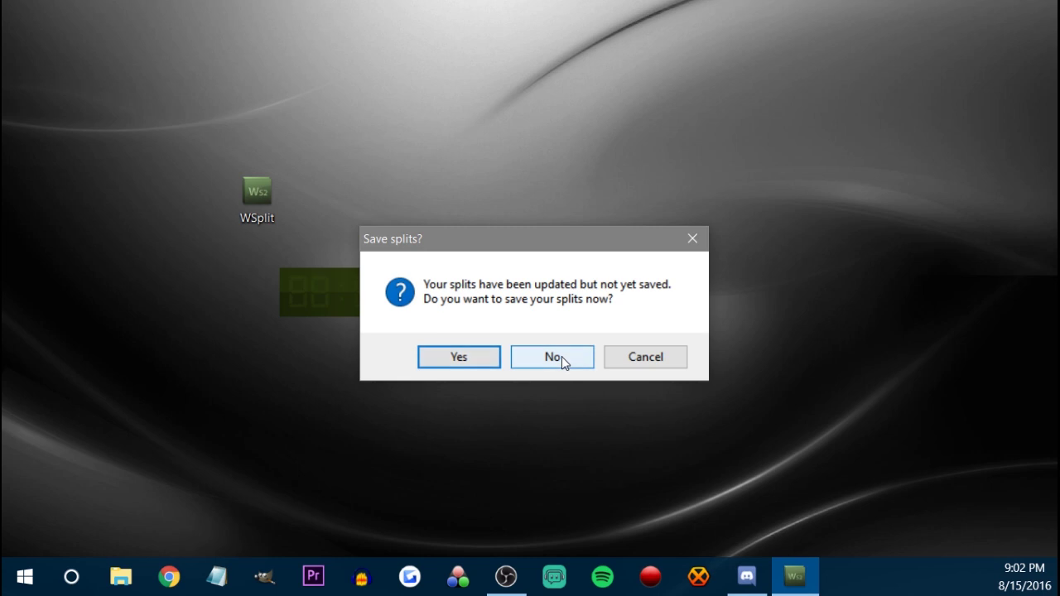
{"action": "left_click", "coordinate": [561, 357]}
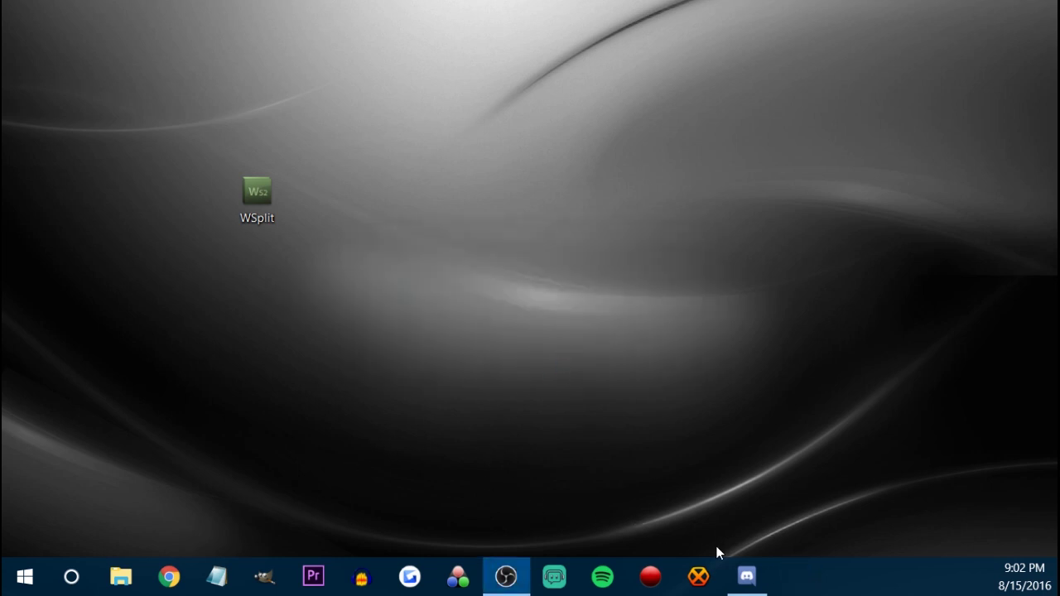
- Delete the WSplit desktop shortcut, launch LiveSplit, and move it up-left
{"action": "left_click_drag", "start_coordinate": [257, 191], "coordinate": [119, 208]}
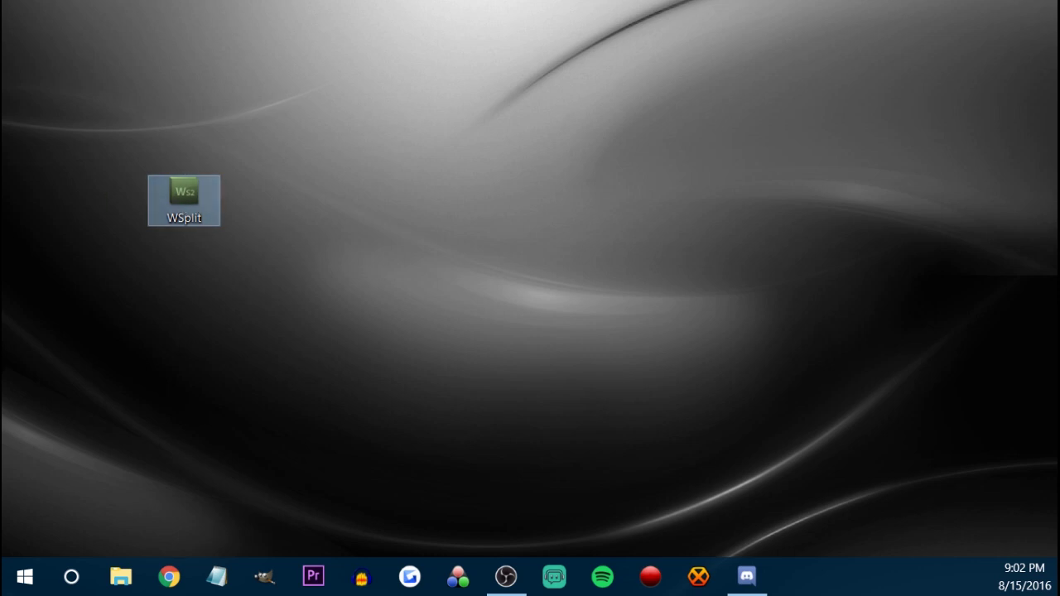
{"action": "key", "text": "Delete"}
{"action": "left_click", "coordinate": [458, 576]}
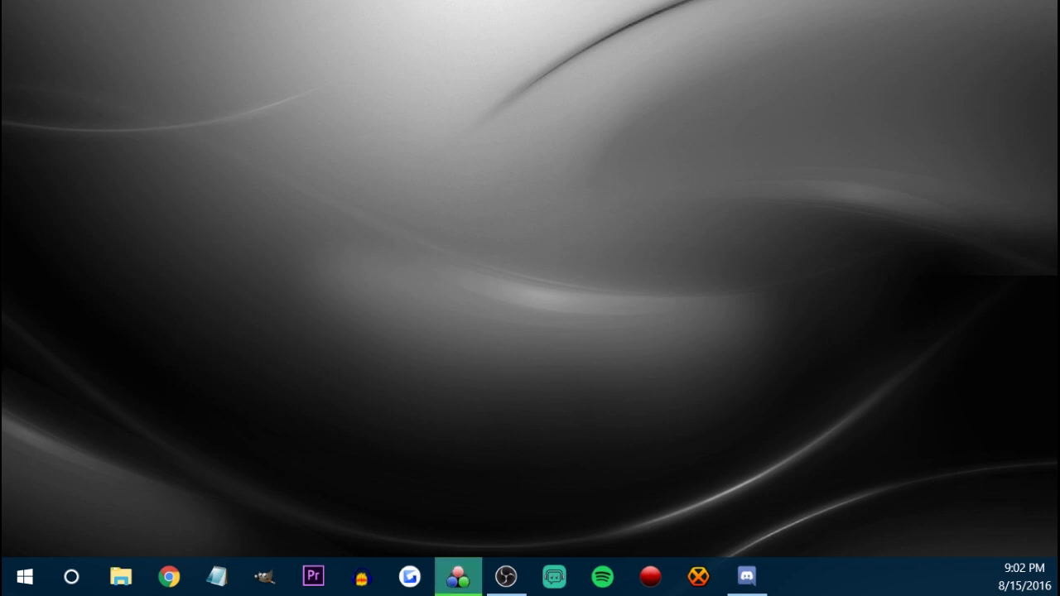
{"action": "left_click_drag", "start_coordinate": [478, 233], "coordinate": [337, 102]}
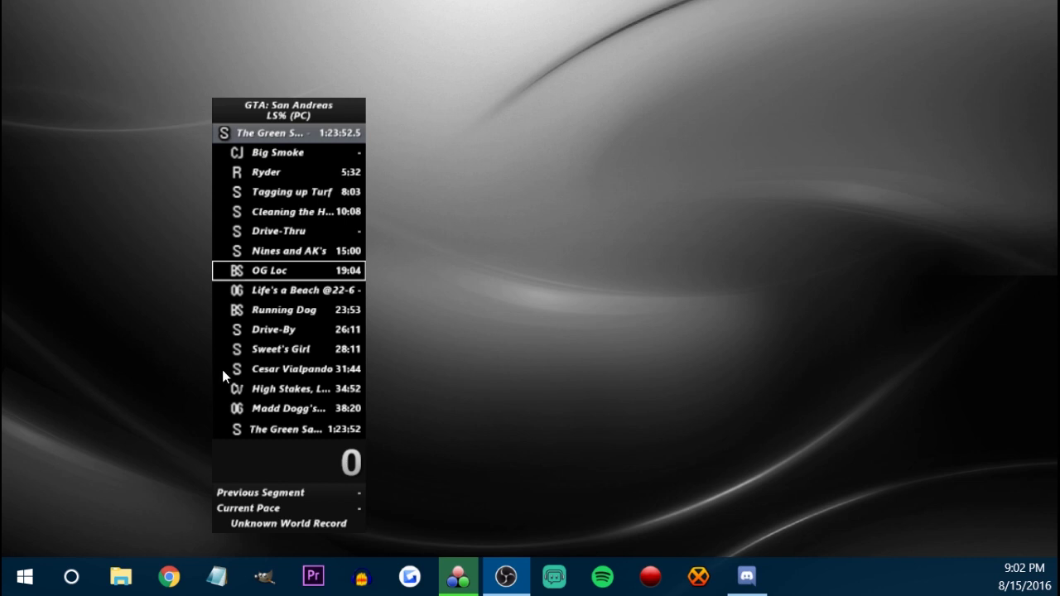
- Focus the LiveSplit window showing the GTA: San Andreas LS% splits
{"action": "left_click", "coordinate": [265, 346]}
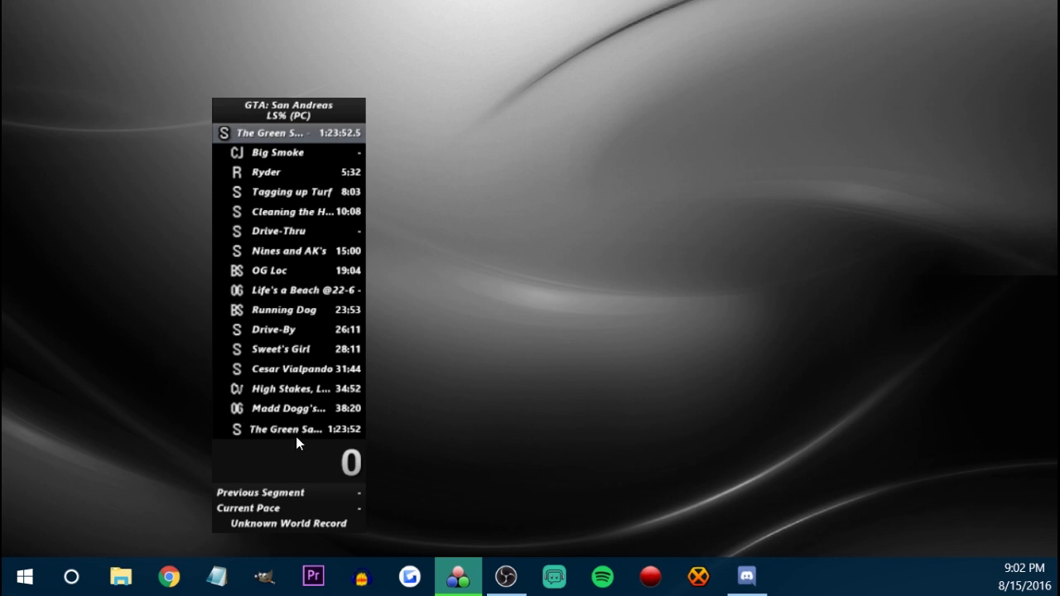
{"action": "right_click", "coordinate": [303, 197]}
- In the Splits Editor, retype the game as 'grand theft' and pick San Andreas OHKO
{"action": "left_click", "coordinate": [338, 195]}
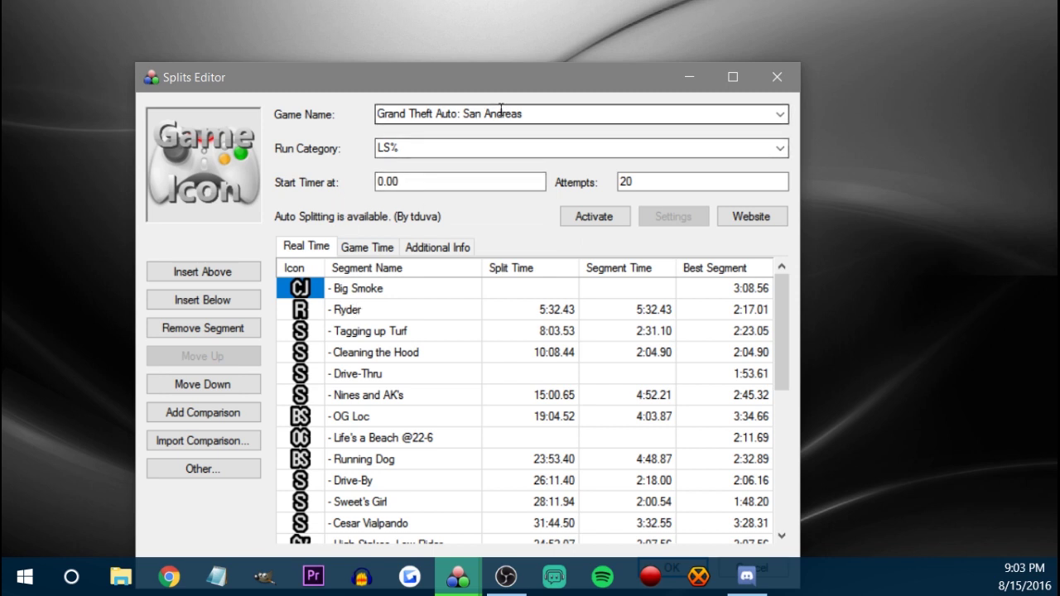
{"action": "left_click", "coordinate": [640, 119]}
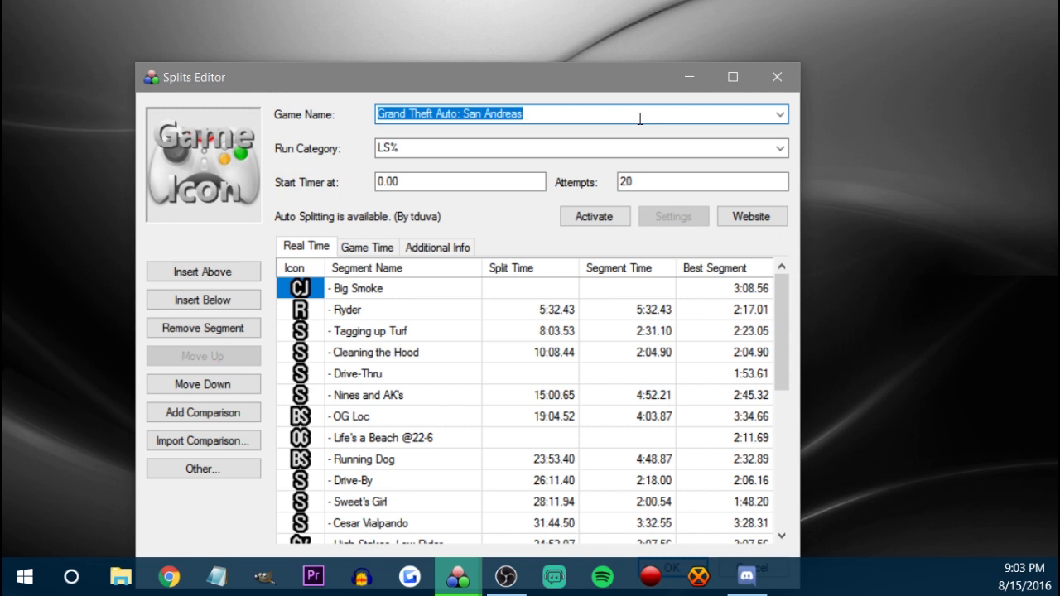
{"action": "type", "text": "grand thef"}
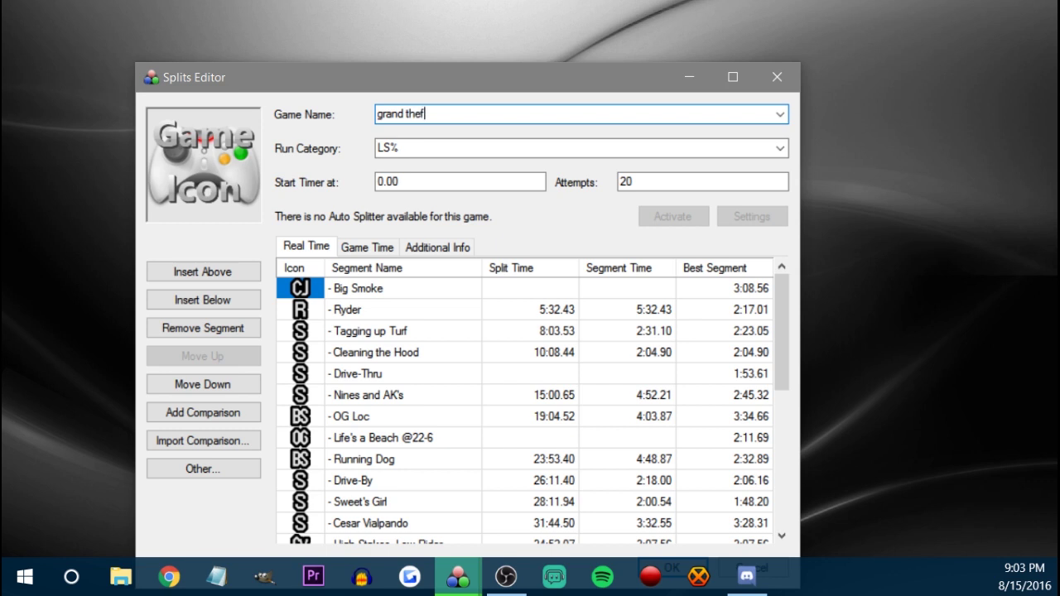
{"action": "type", "text": "t"}
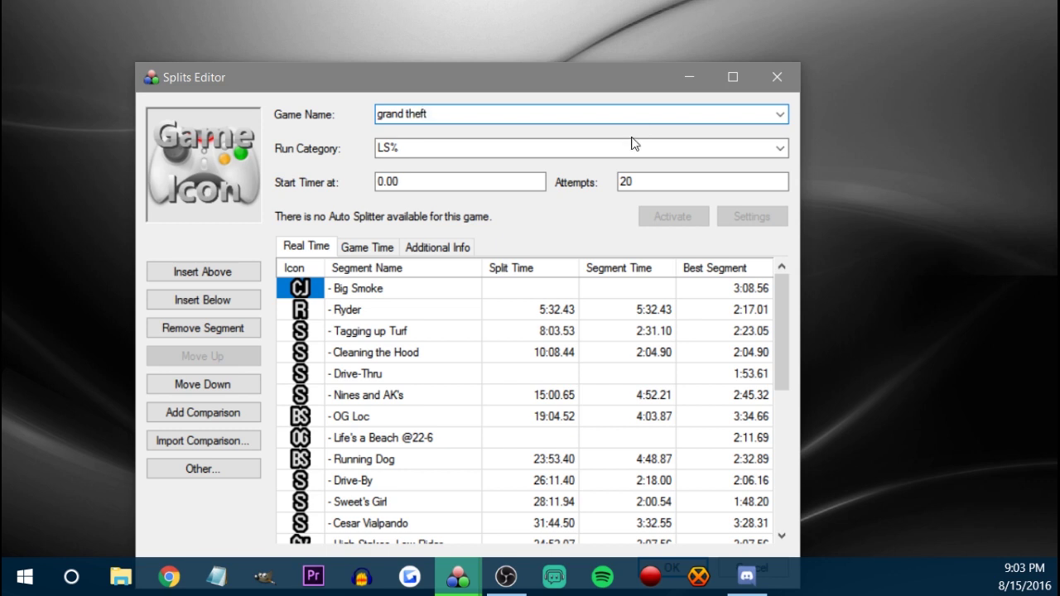
{"action": "left_click", "coordinate": [780, 115]}
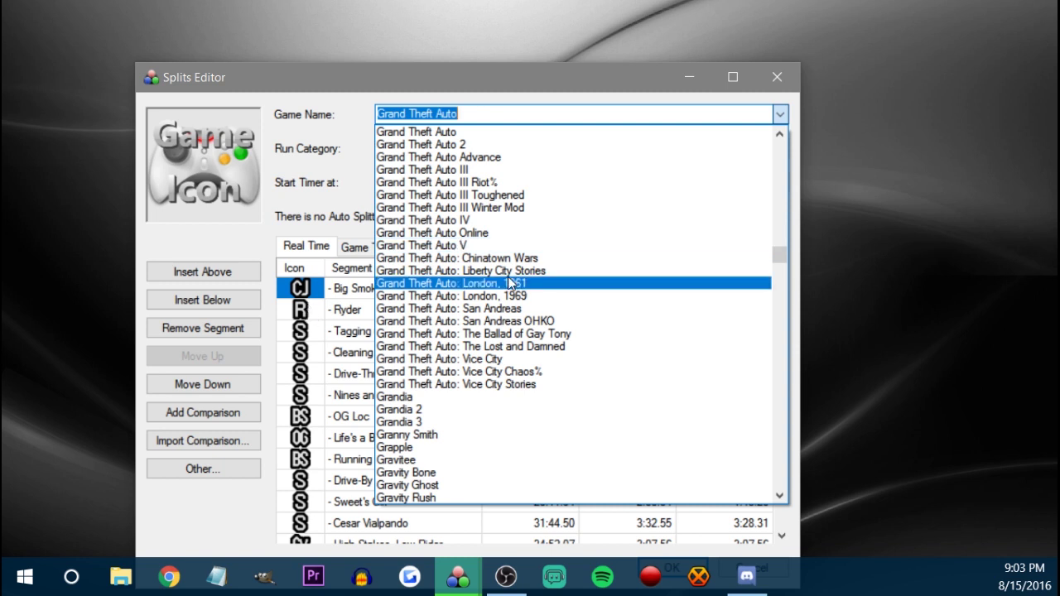
{"action": "left_click", "coordinate": [495, 320]}
- Check the run categories, then set the game back to Grand Theft Auto: San Andreas
{"action": "left_click", "coordinate": [781, 148]}
{"action": "left_click", "coordinate": [714, 153]}
{"action": "left_click", "coordinate": [781, 149]}
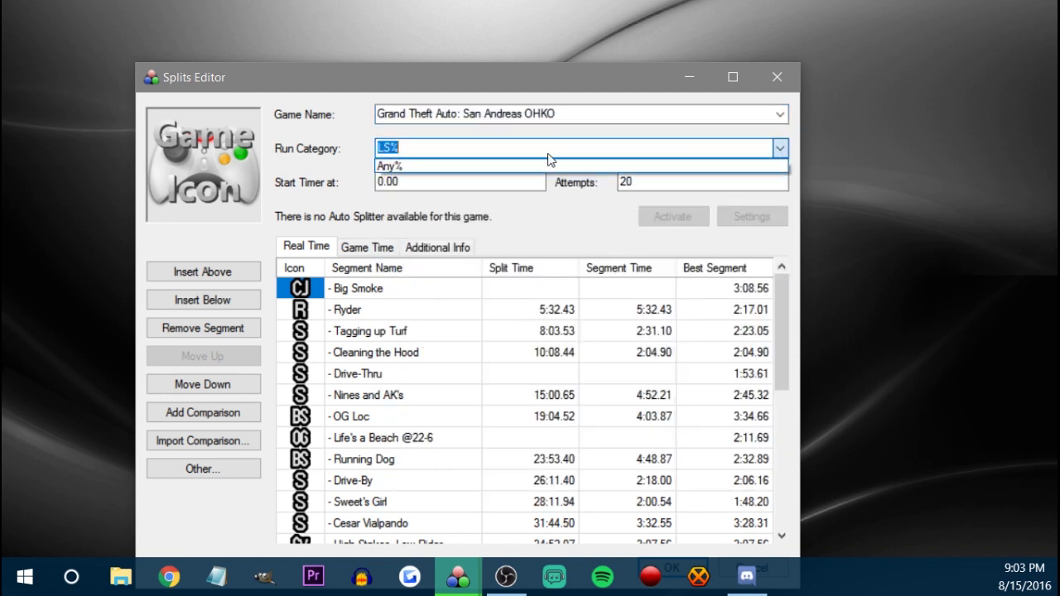
{"action": "left_click", "coordinate": [780, 149]}
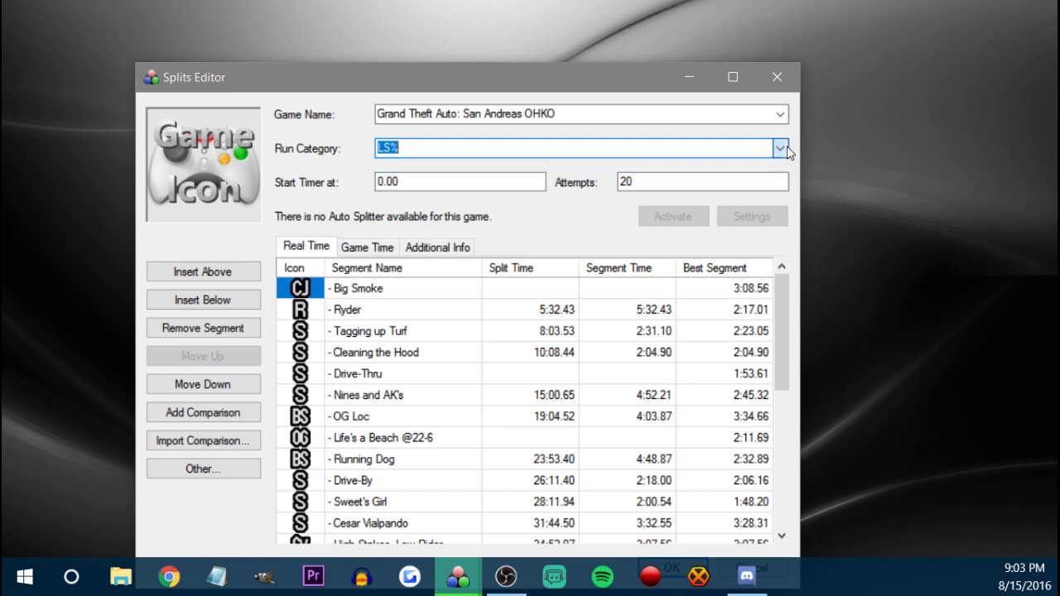
{"action": "left_click", "coordinate": [780, 115]}
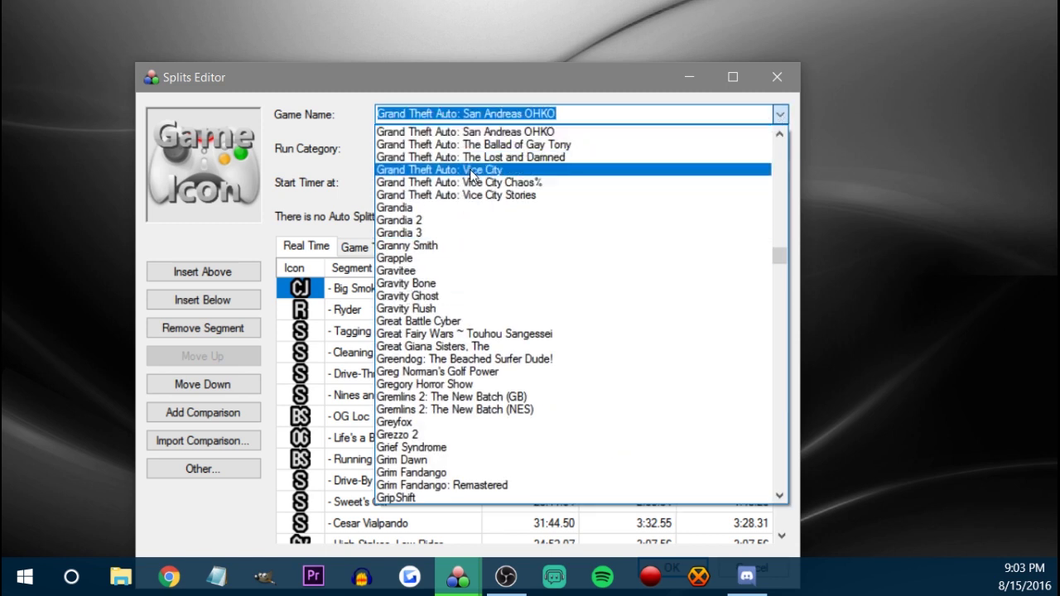
{"action": "scroll", "coordinate": [472, 146], "scroll_direction": "up", "scroll_amount": 2}
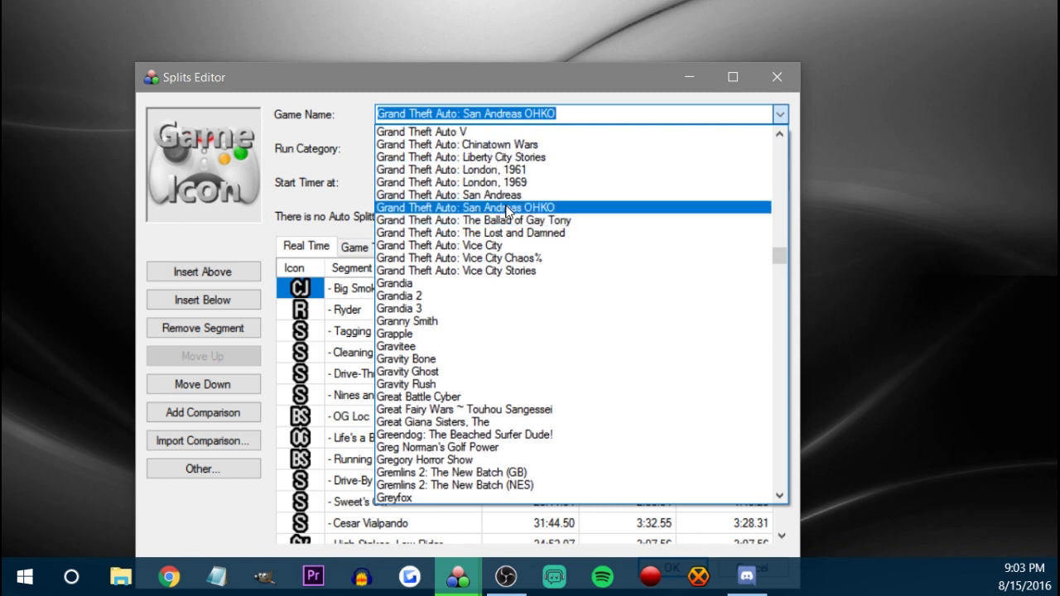
{"action": "left_click", "coordinate": [505, 189]}
{"action": "left_click", "coordinate": [779, 148]}
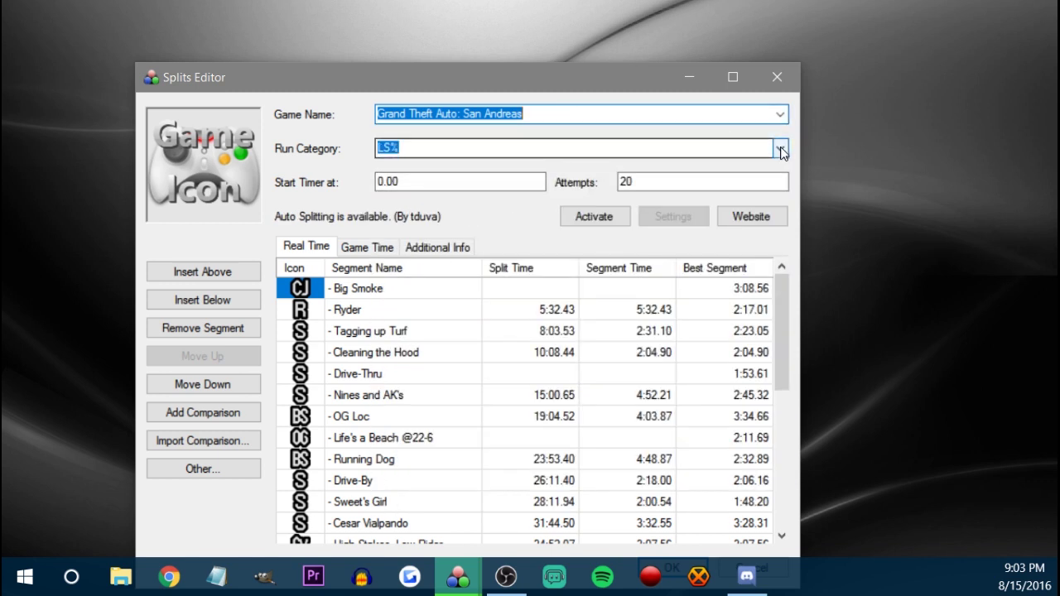
{"action": "left_click", "coordinate": [784, 148]}
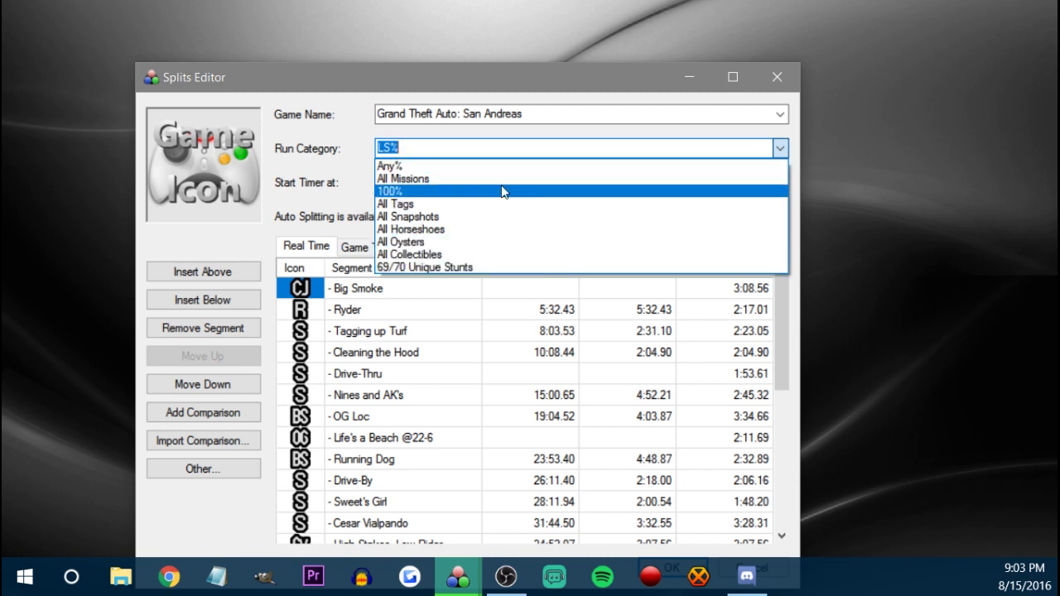
{"action": "left_click", "coordinate": [780, 150]}
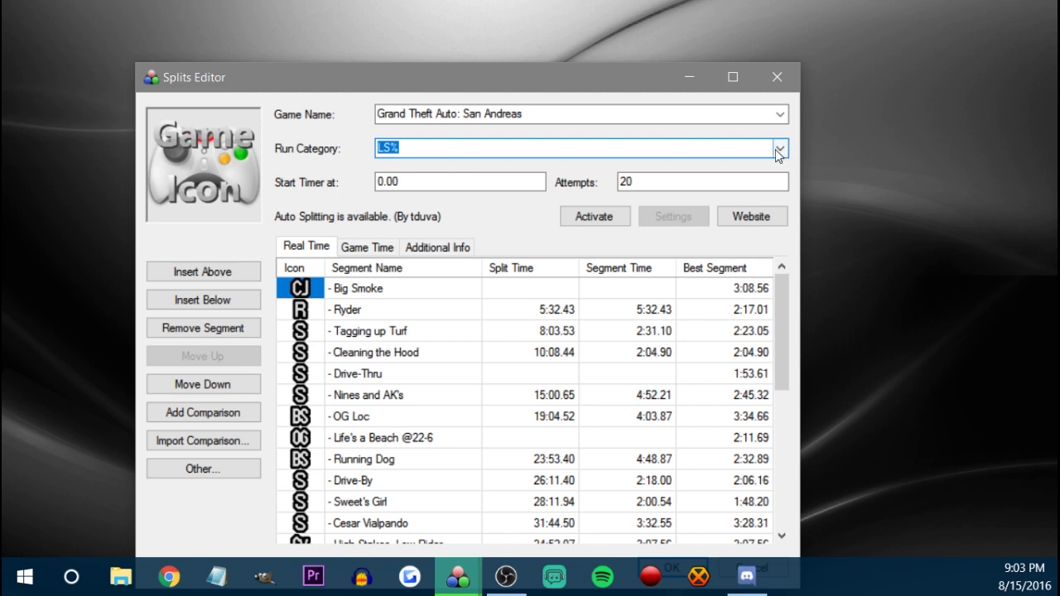
{"action": "left_click", "coordinate": [780, 150]}
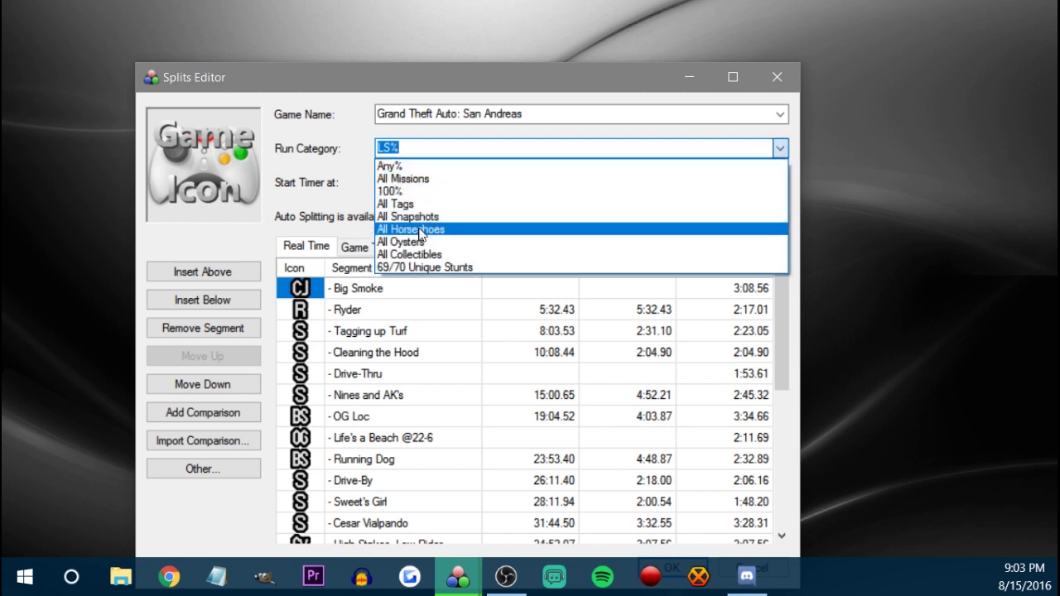
{"action": "left_click", "coordinate": [782, 148]}
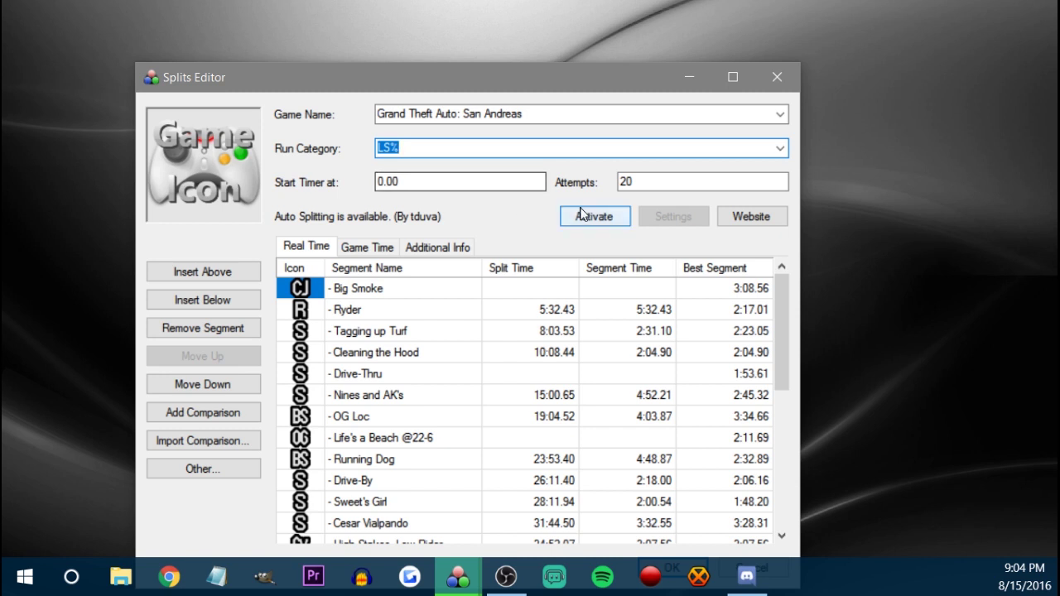
{"action": "left_click", "coordinate": [406, 146]}
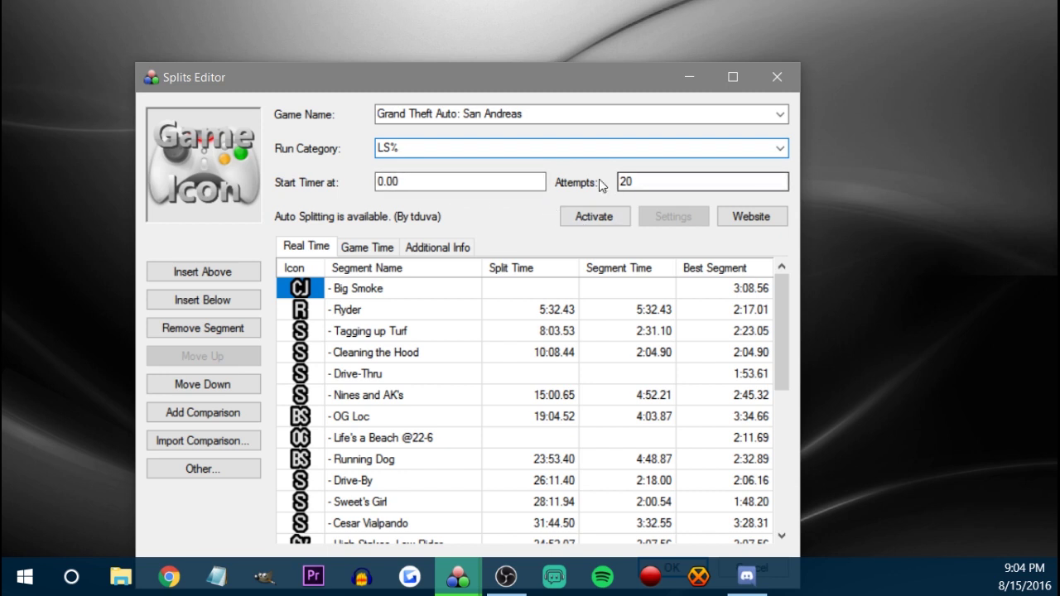
{"action": "left_click", "coordinate": [621, 180]}
{"action": "left_click_drag", "start_coordinate": [634, 181], "coordinate": [601, 179]}
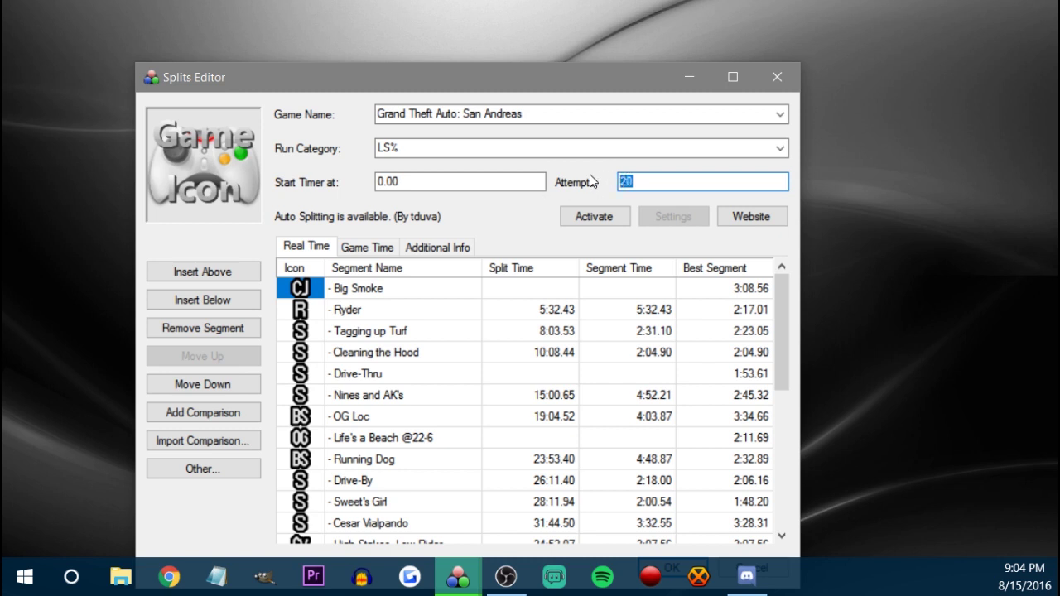
{"action": "left_click", "coordinate": [667, 178]}
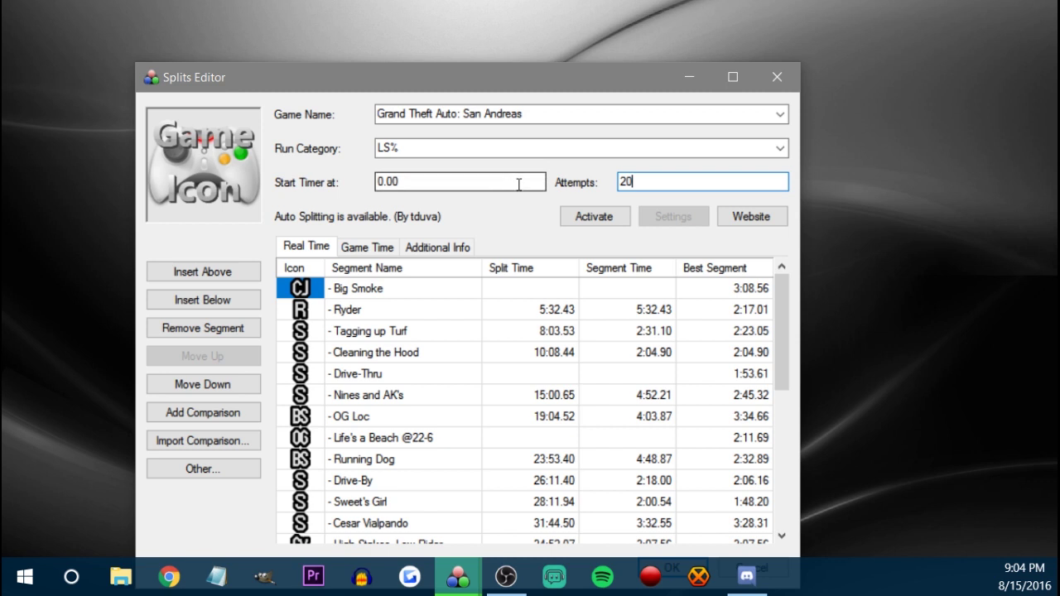
{"action": "left_click_drag", "start_coordinate": [417, 182], "coordinate": [323, 174]}
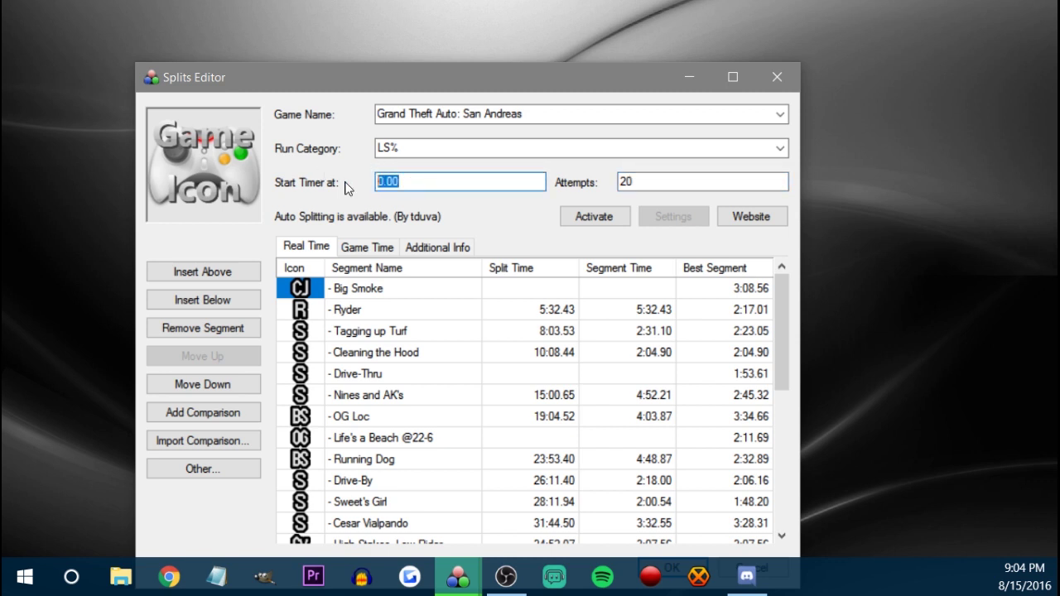
{"action": "left_click", "coordinate": [425, 183]}
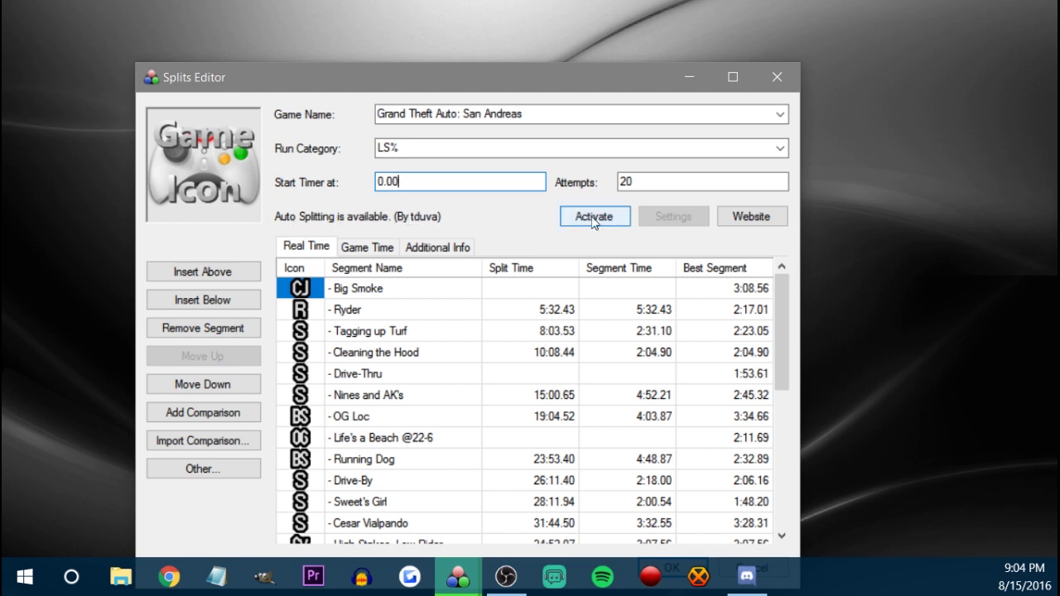
{"action": "scroll", "coordinate": [361, 336], "scroll_direction": "down", "scroll_amount": 5}
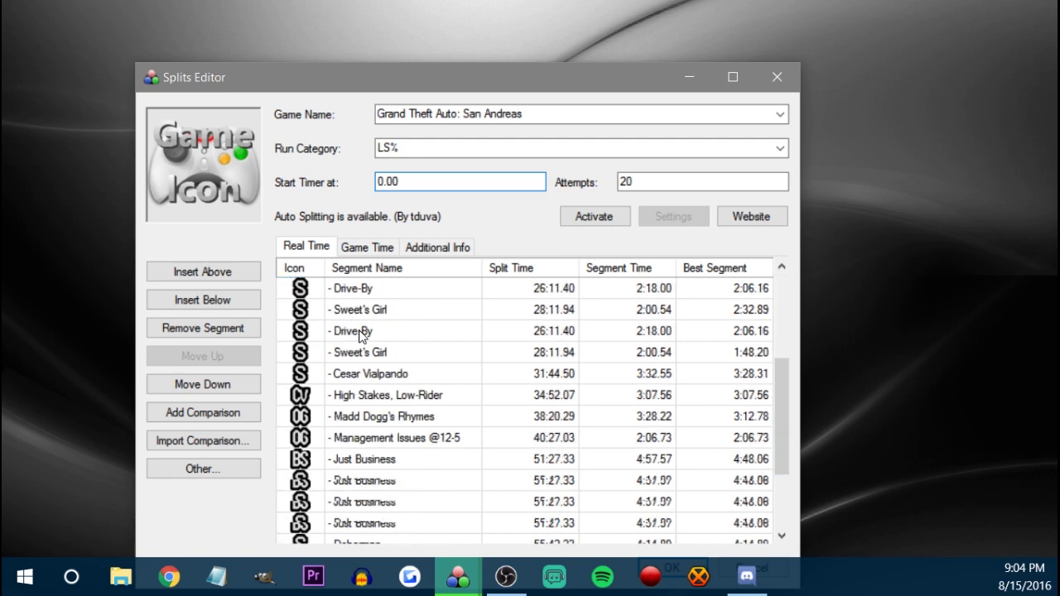
{"action": "scroll", "coordinate": [361, 336], "scroll_direction": "up", "scroll_amount": 5}
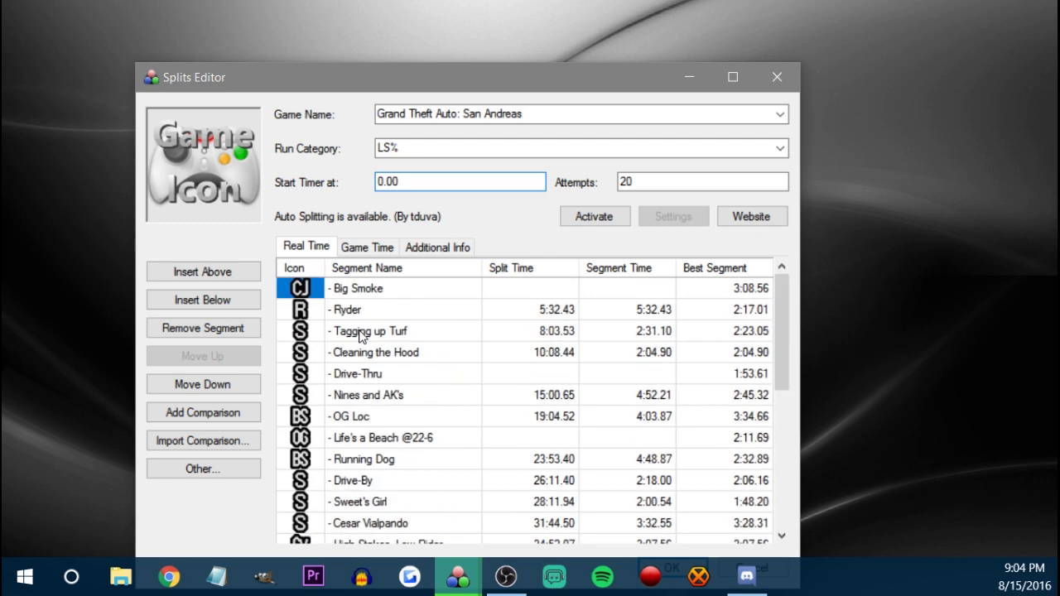
- Activate the auto splitter, review its mission settings, and uncheck the Los Santos missions
{"action": "left_click", "coordinate": [594, 217]}
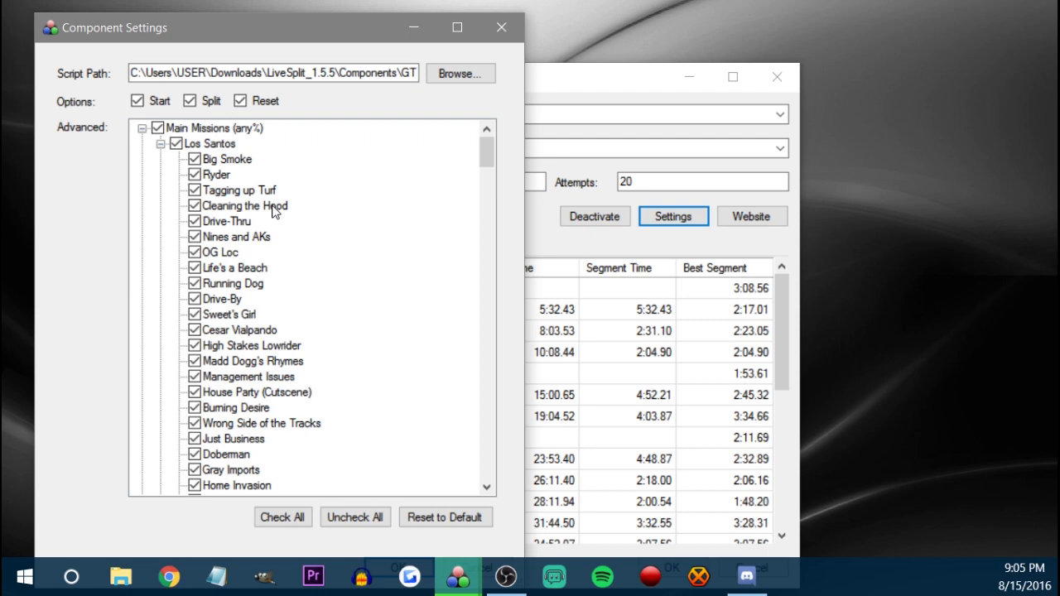
{"action": "scroll", "coordinate": [274, 212], "scroll_direction": "down", "scroll_amount": 1}
{"action": "scroll", "coordinate": [274, 211], "scroll_direction": "down", "scroll_amount": 5}
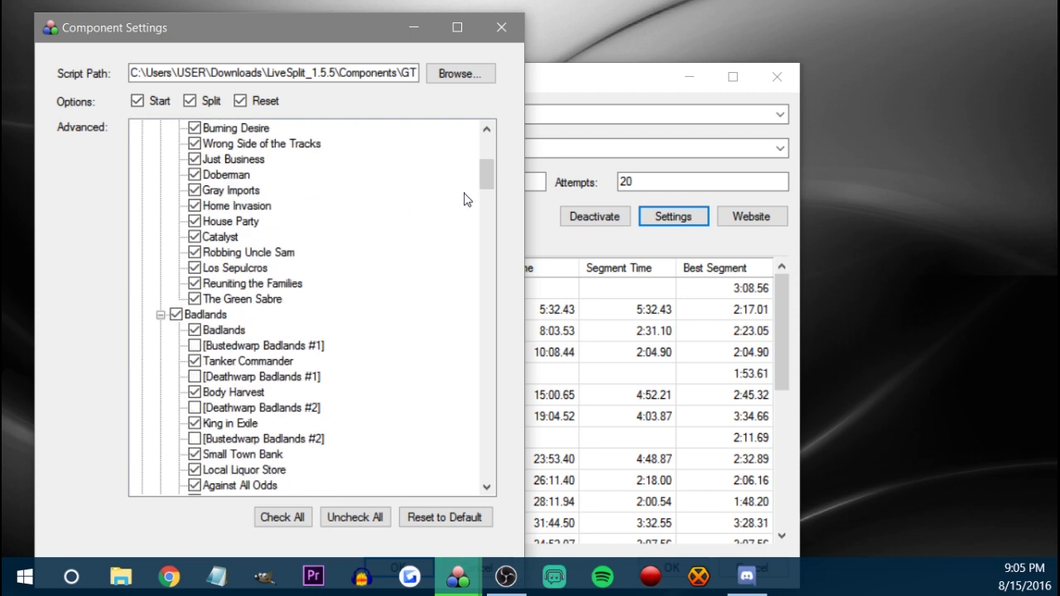
{"action": "mouse_move", "coordinate": [484, 174]}
{"action": "left_mouse_down"}
{"action": "mouse_move", "coordinate": [497, 480]}
{"action": "mouse_move", "coordinate": [510, 429]}
{"action": "mouse_move", "coordinate": [521, 465]}
{"action": "left_mouse_up"}
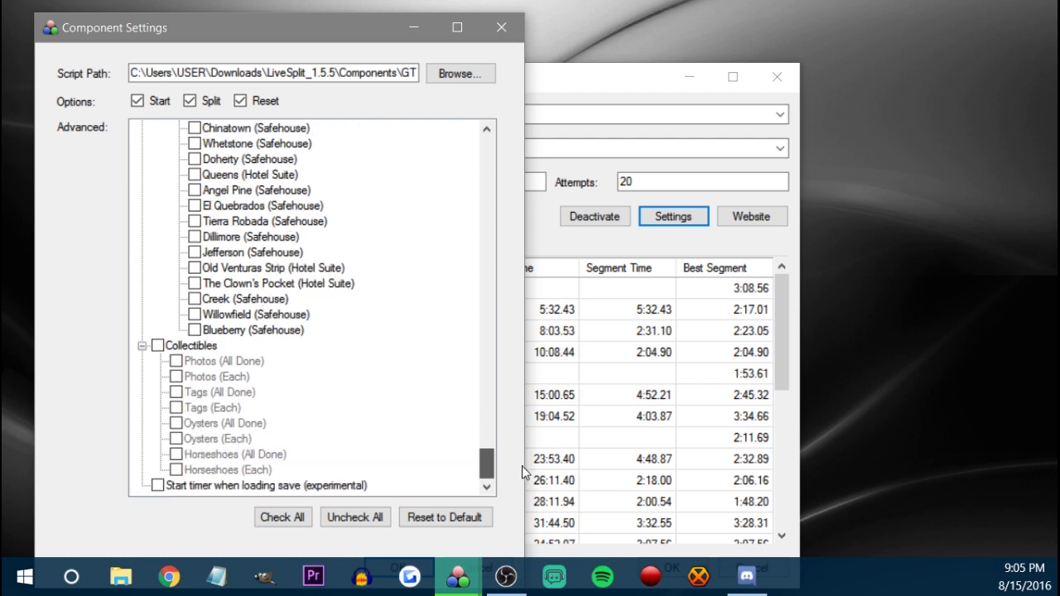
{"action": "left_click_drag", "start_coordinate": [520, 469], "coordinate": [491, 124]}
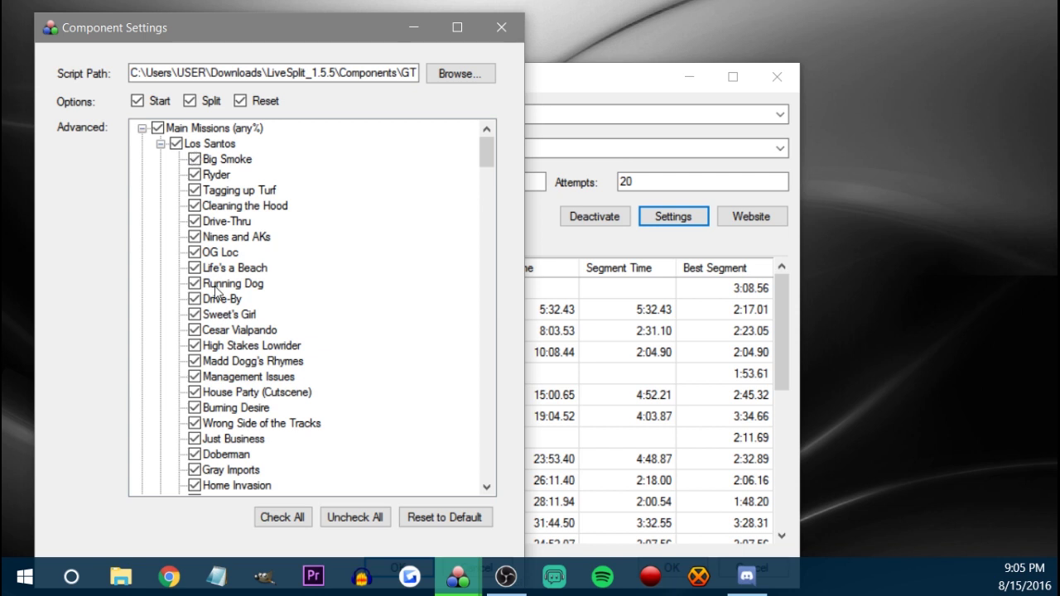
{"action": "left_click", "coordinate": [176, 146]}
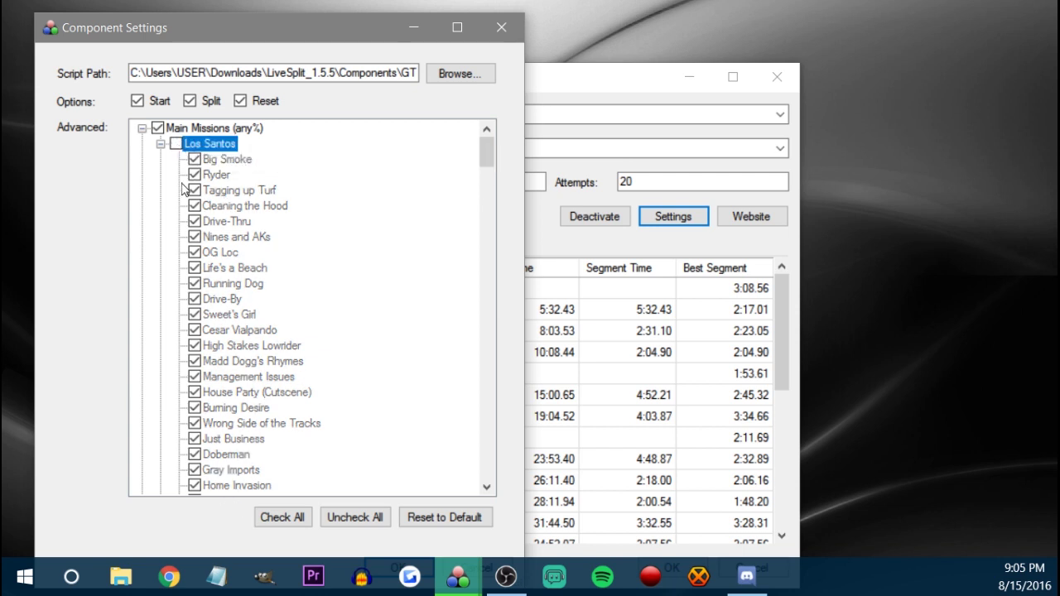
{"action": "left_click", "coordinate": [177, 144]}
{"action": "left_click", "coordinate": [200, 176]}
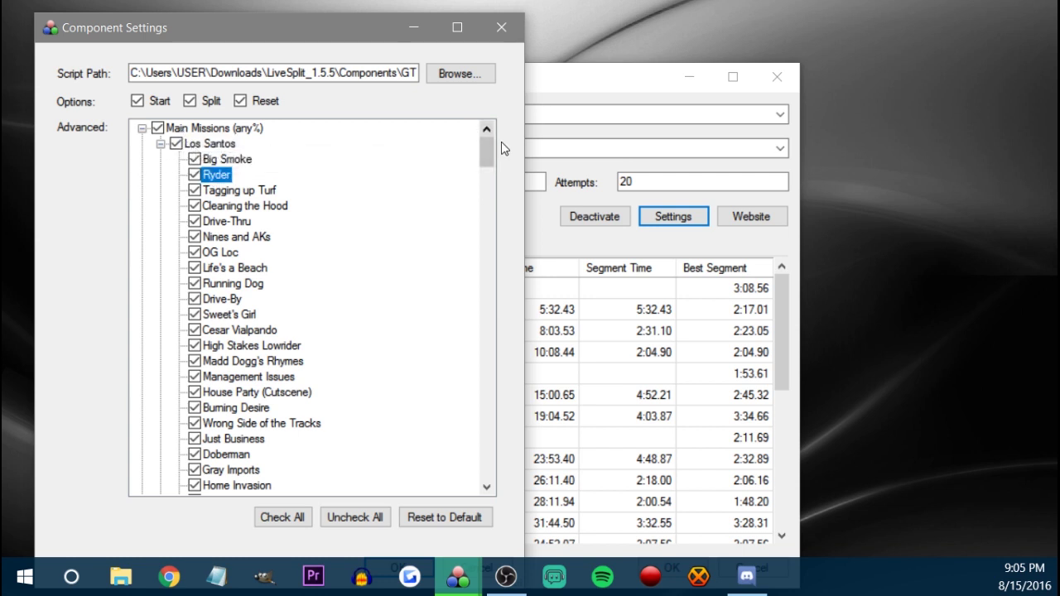
{"action": "left_click_drag", "start_coordinate": [489, 167], "coordinate": [486, 477]}
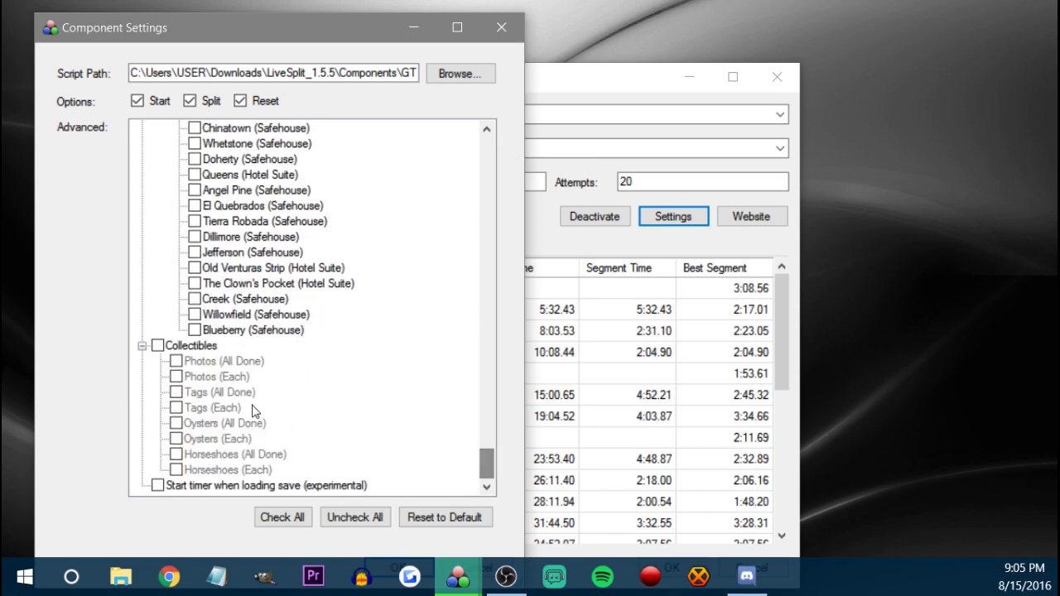
{"action": "left_click", "coordinate": [157, 346]}
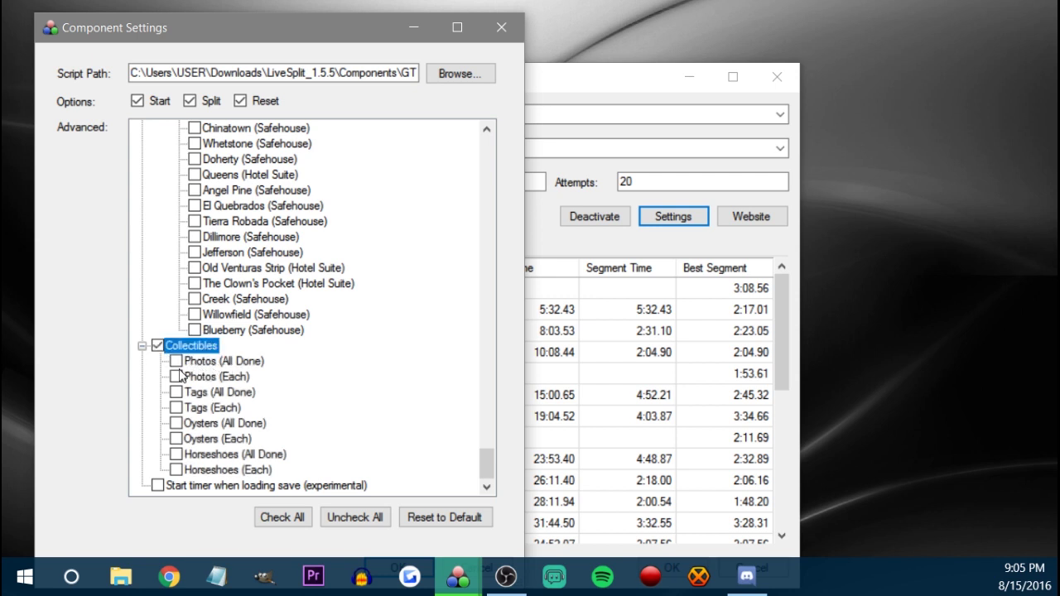
{"action": "left_click", "coordinate": [176, 362]}
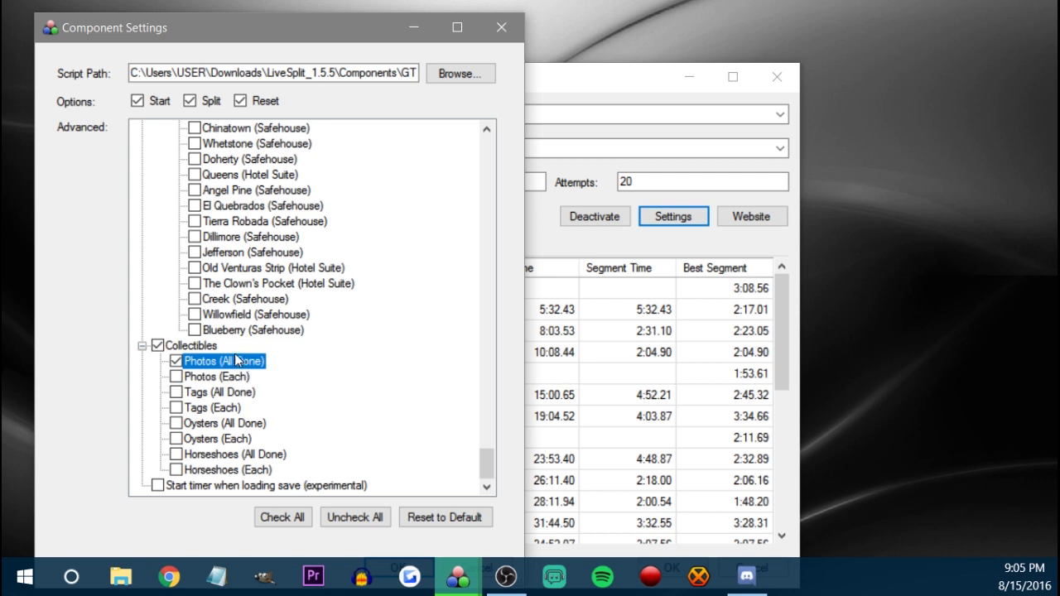
{"action": "left_click", "coordinate": [176, 362]}
{"action": "left_click", "coordinate": [158, 346]}
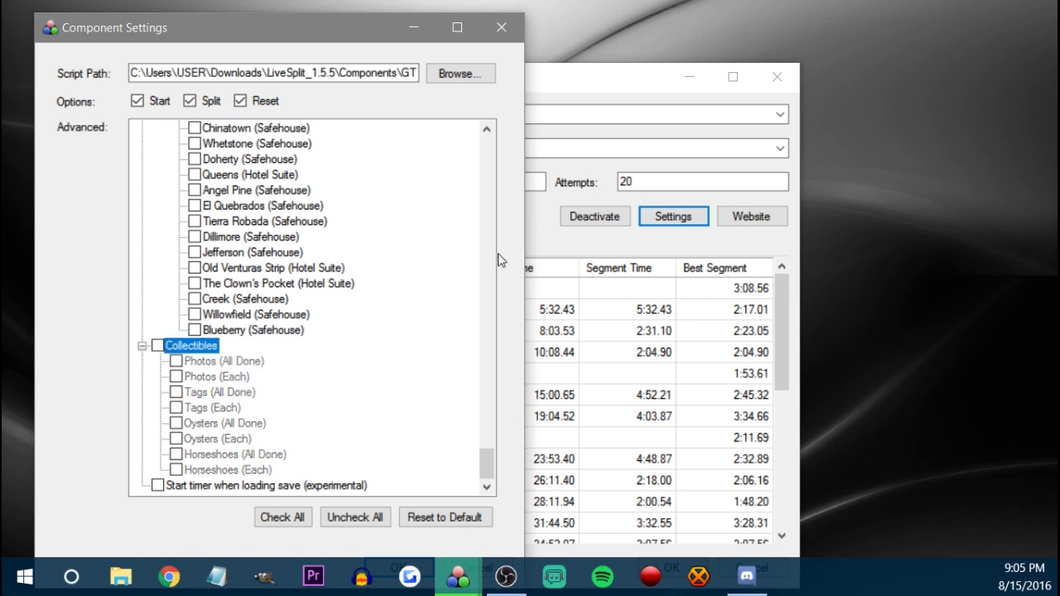
{"action": "left_click_drag", "start_coordinate": [479, 473], "coordinate": [496, 127]}
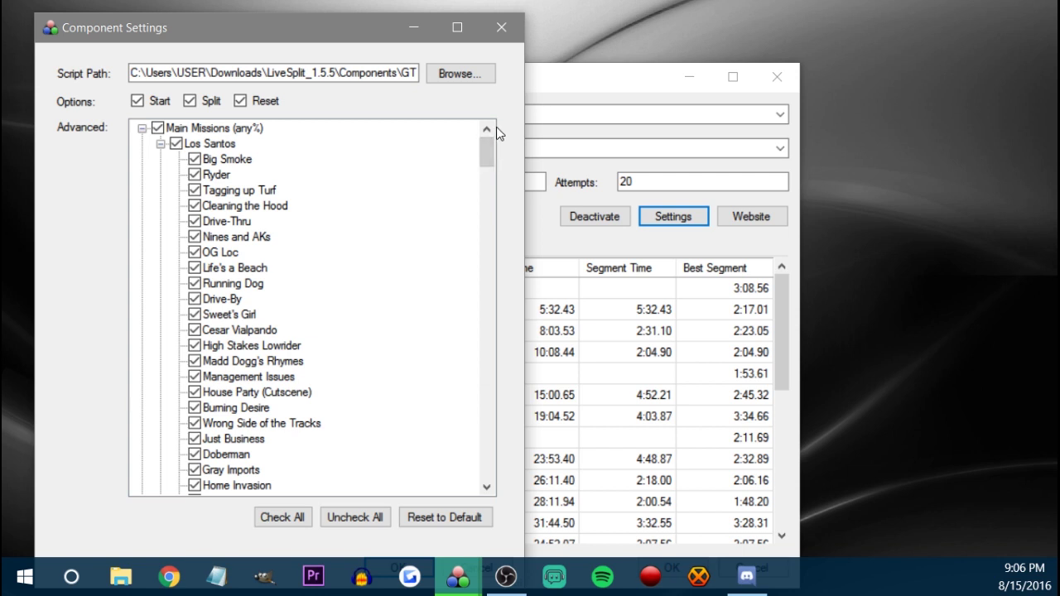
{"action": "left_click", "coordinate": [240, 100]}
{"action": "left_click", "coordinate": [240, 100]}
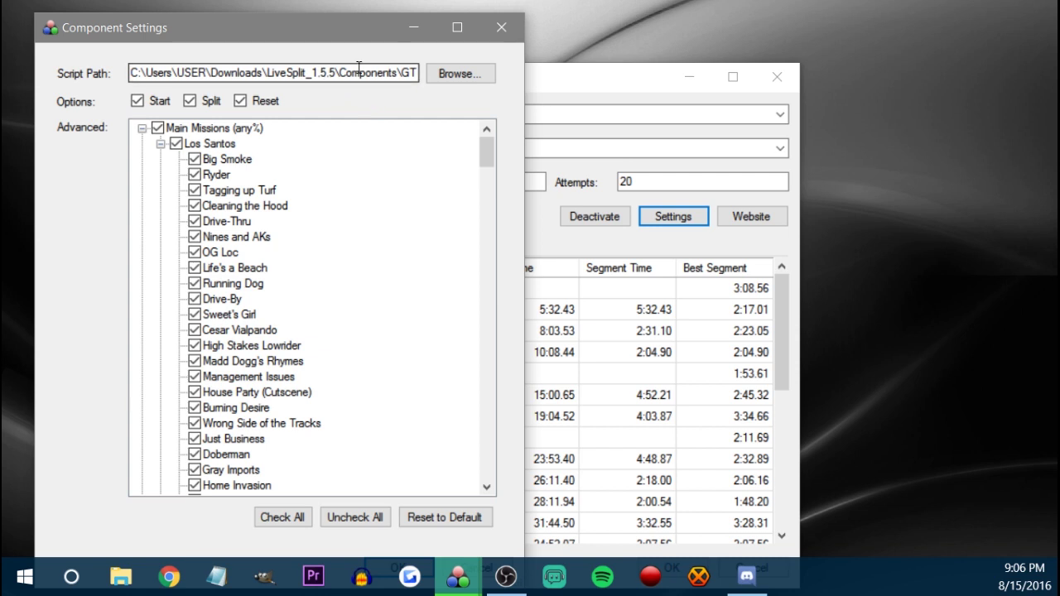
{"action": "left_click", "coordinate": [500, 33]}
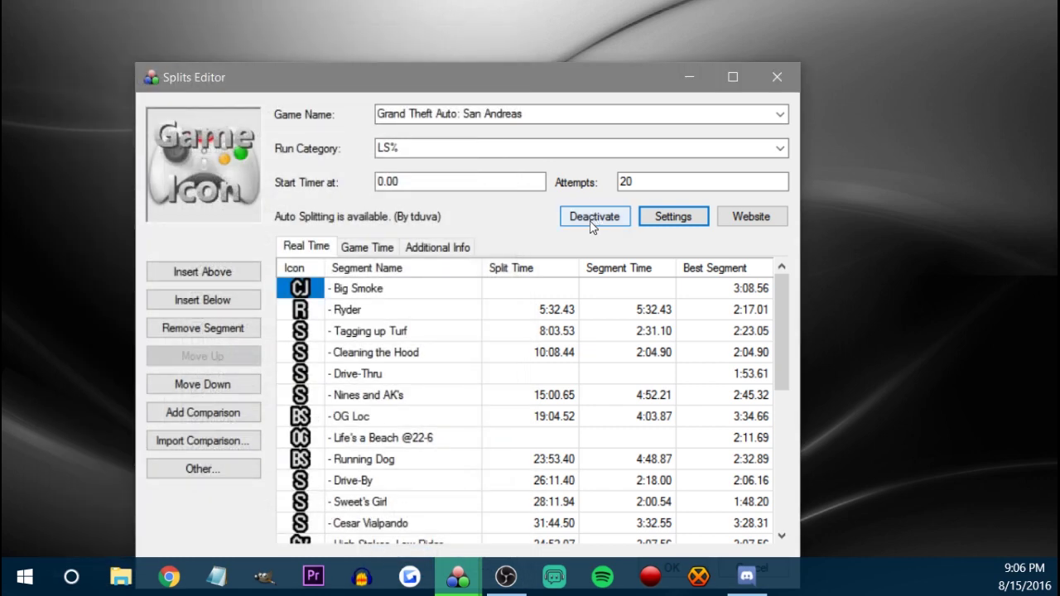
- Deactivate the auto splitter for the San Andreas LS% splits
{"action": "left_click", "coordinate": [592, 218]}
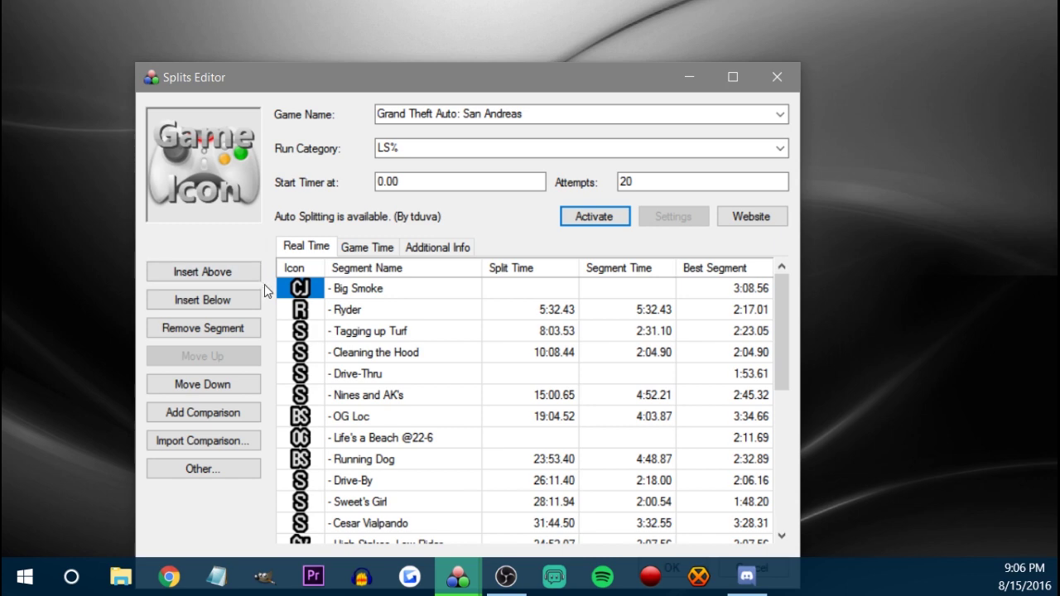
{"action": "scroll", "coordinate": [611, 350], "scroll_direction": "down", "scroll_amount": 5}
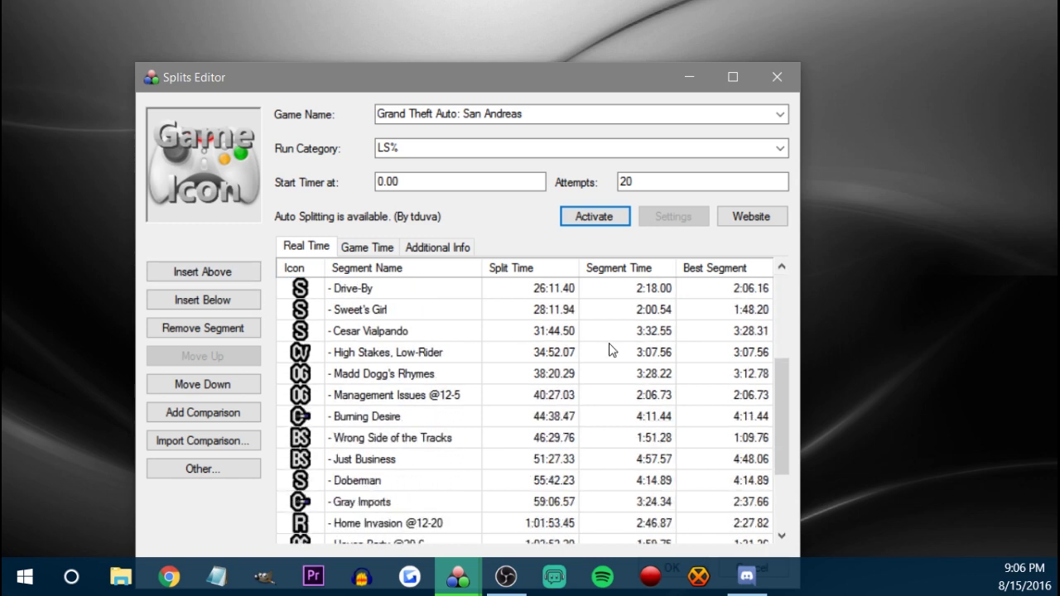
{"action": "scroll", "coordinate": [611, 349], "scroll_direction": "up", "scroll_amount": 5}
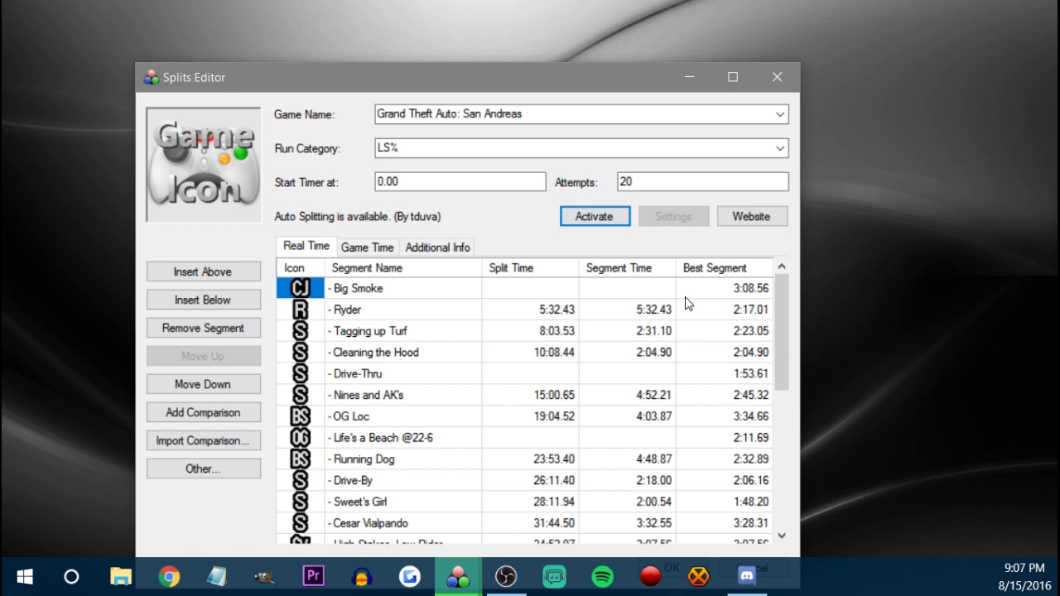
{"action": "left_click", "coordinate": [599, 222]}
- Review the segment icons in the Splits Editor list, then close it without saving
{"action": "scroll", "coordinate": [303, 373], "scroll_direction": "down", "scroll_amount": 8}
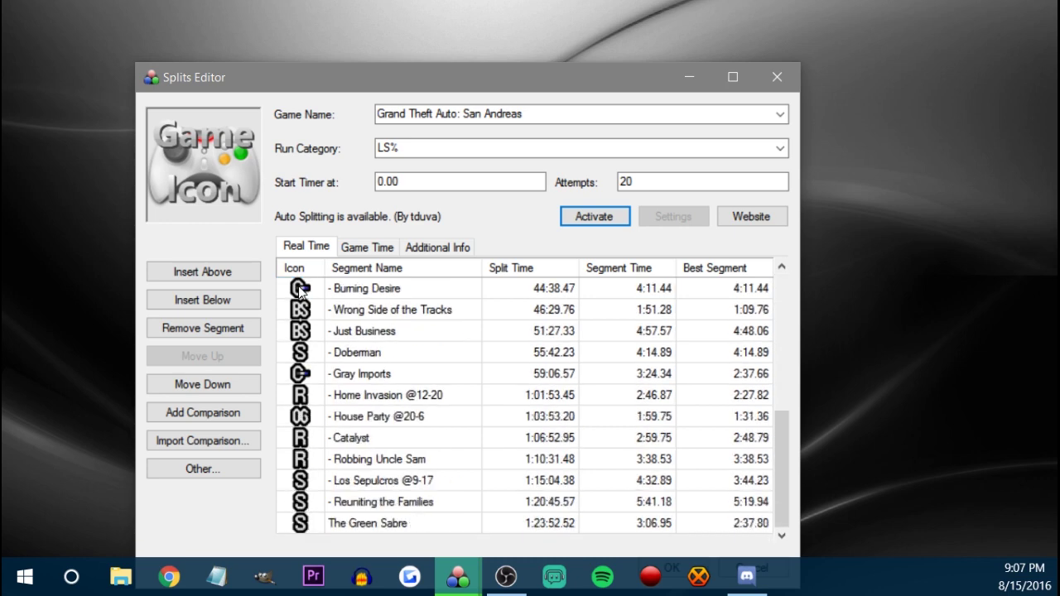
{"action": "scroll", "coordinate": [302, 373], "scroll_direction": "up", "scroll_amount": 8}
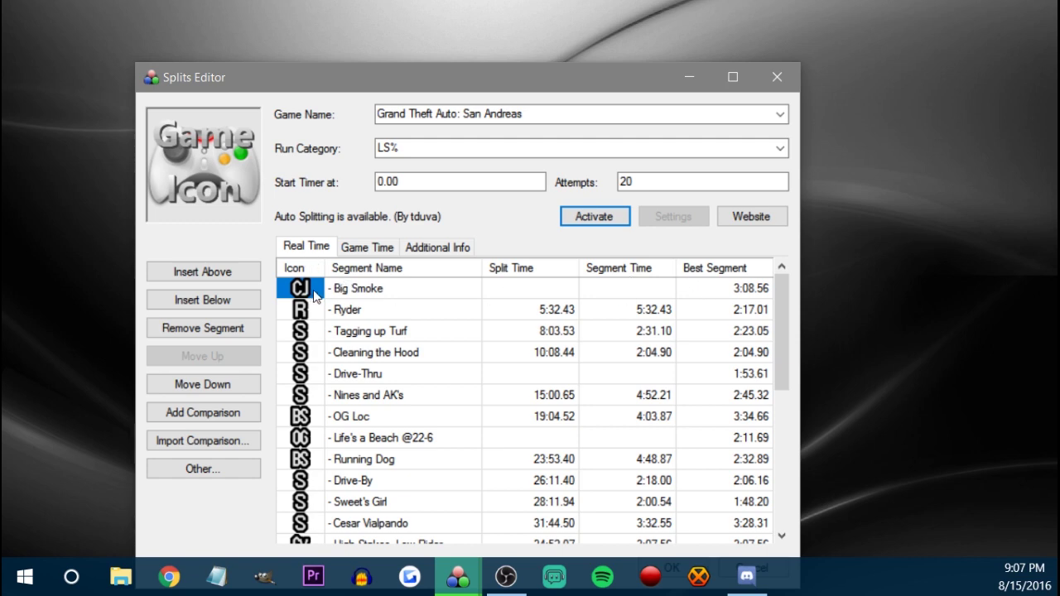
{"action": "scroll", "coordinate": [314, 309], "scroll_direction": "down", "scroll_amount": 8}
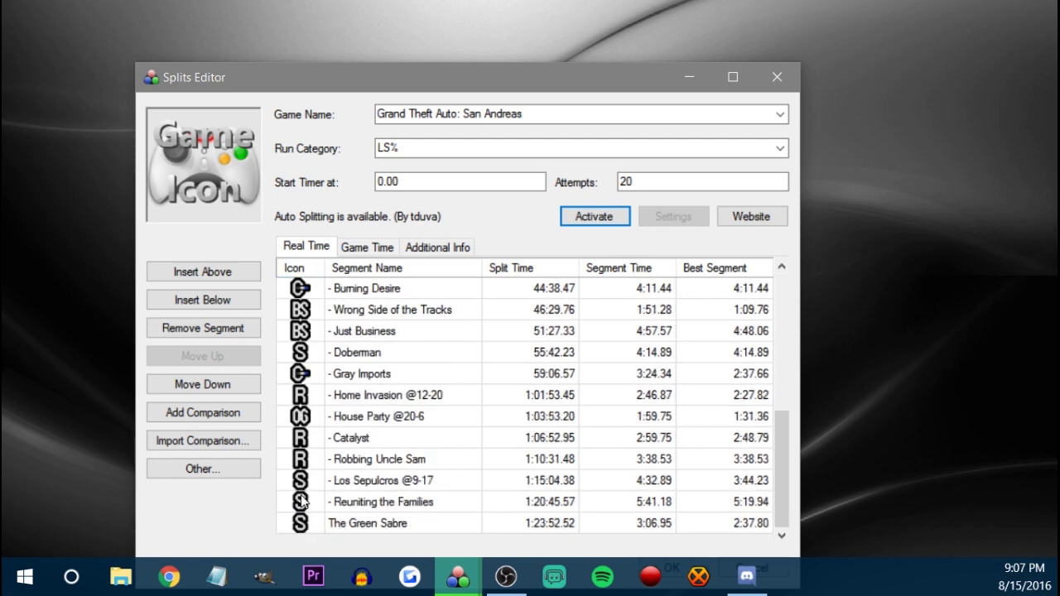
{"action": "scroll", "coordinate": [309, 404], "scroll_direction": "up", "scroll_amount": 8}
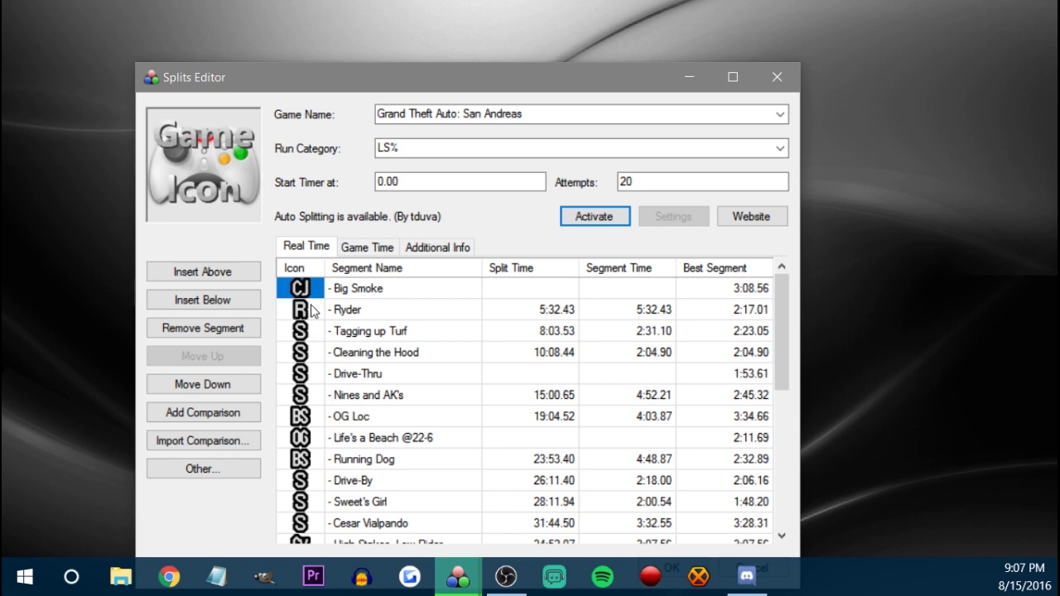
{"action": "scroll", "coordinate": [314, 377], "scroll_direction": "down", "scroll_amount": 5}
{"action": "scroll", "coordinate": [310, 364], "scroll_direction": "up", "scroll_amount": 5}
{"action": "scroll", "coordinate": [311, 356], "scroll_direction": "down", "scroll_amount": 5}
{"action": "scroll", "coordinate": [314, 420], "scroll_direction": "up", "scroll_amount": 4}
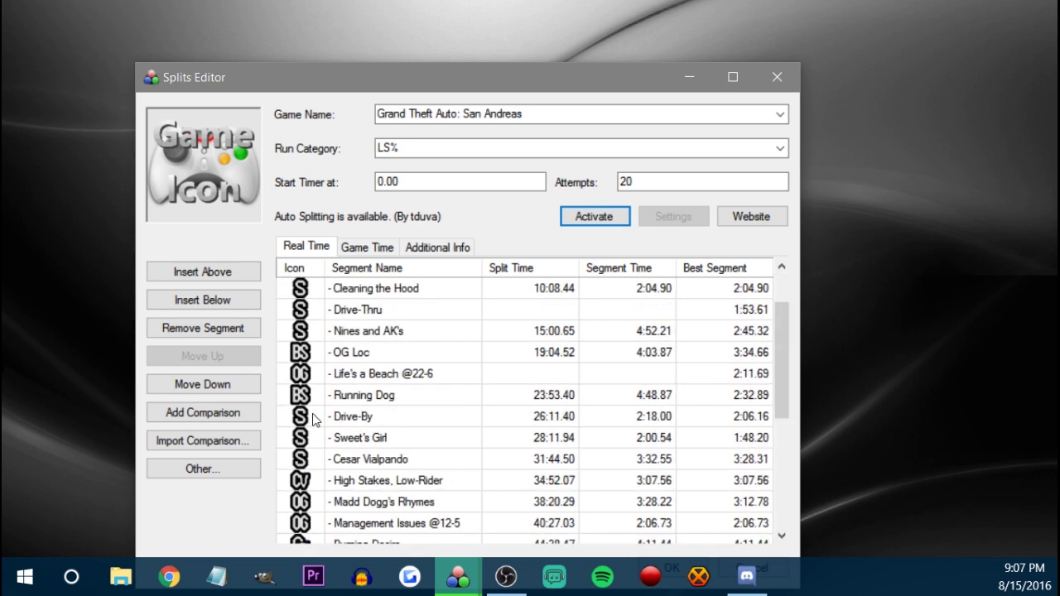
{"action": "scroll", "coordinate": [313, 420], "scroll_direction": "up", "scroll_amount": 1}
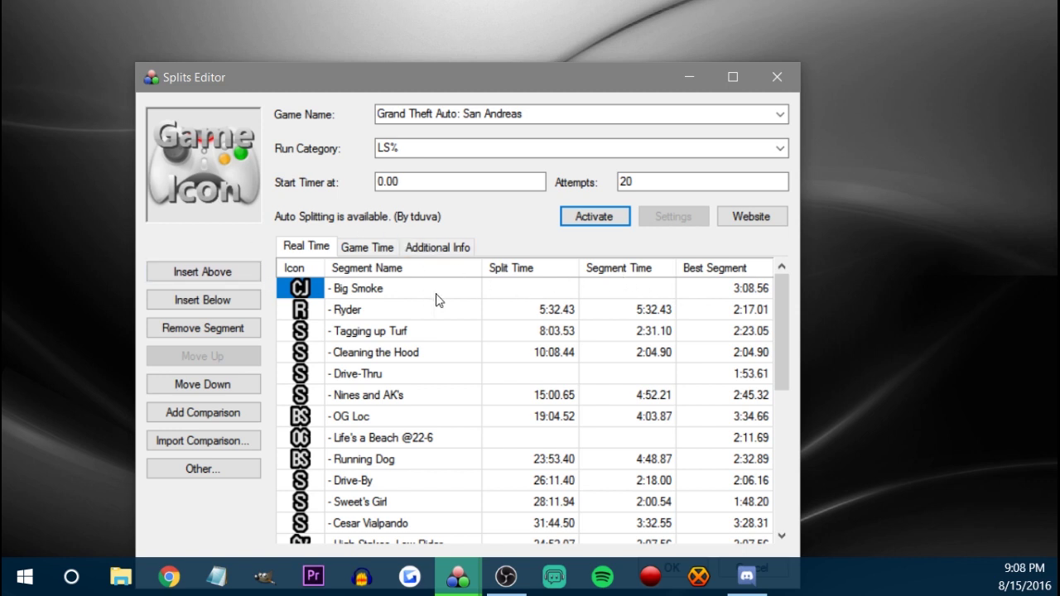
{"action": "scroll", "coordinate": [405, 326], "scroll_direction": "down", "scroll_amount": 5}
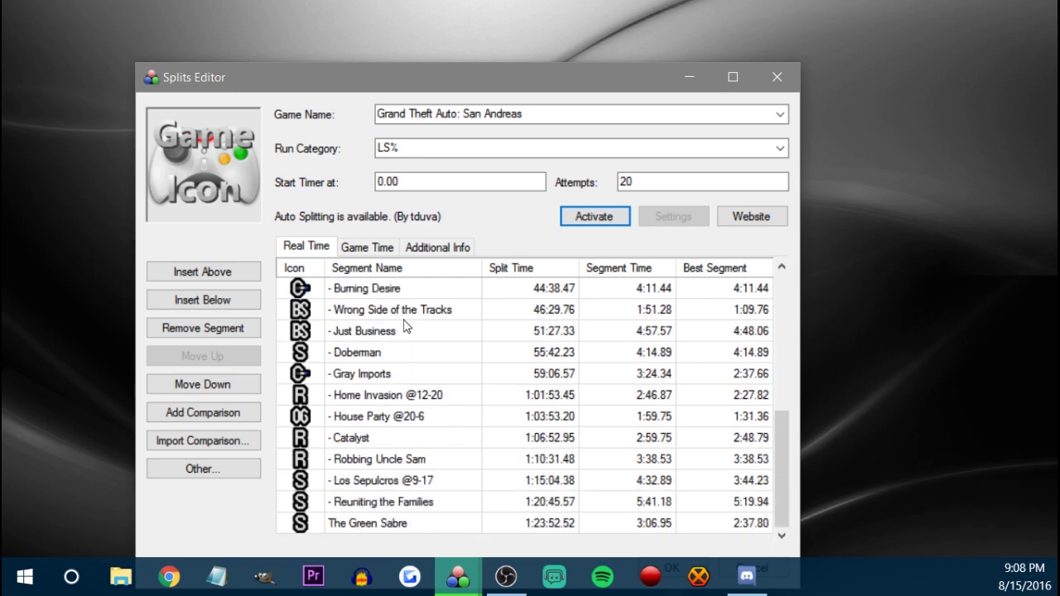
{"action": "scroll", "coordinate": [405, 331], "scroll_direction": "up", "scroll_amount": 5}
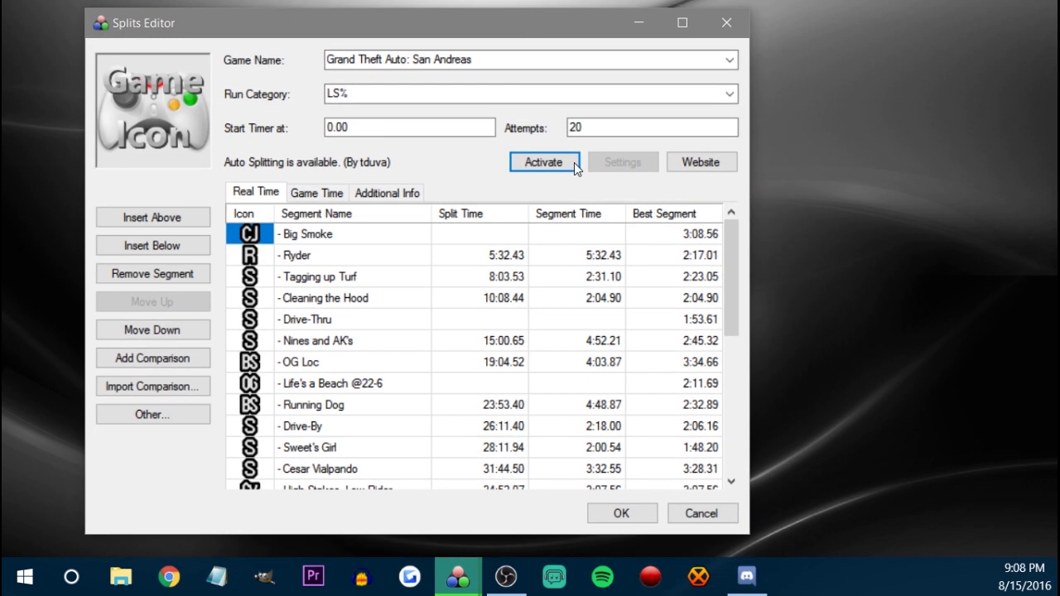
{"action": "left_click", "coordinate": [727, 519]}
- Switch the timer to the Sub Split Layout and bring up the recent split files
{"action": "right_click", "coordinate": [346, 292]}
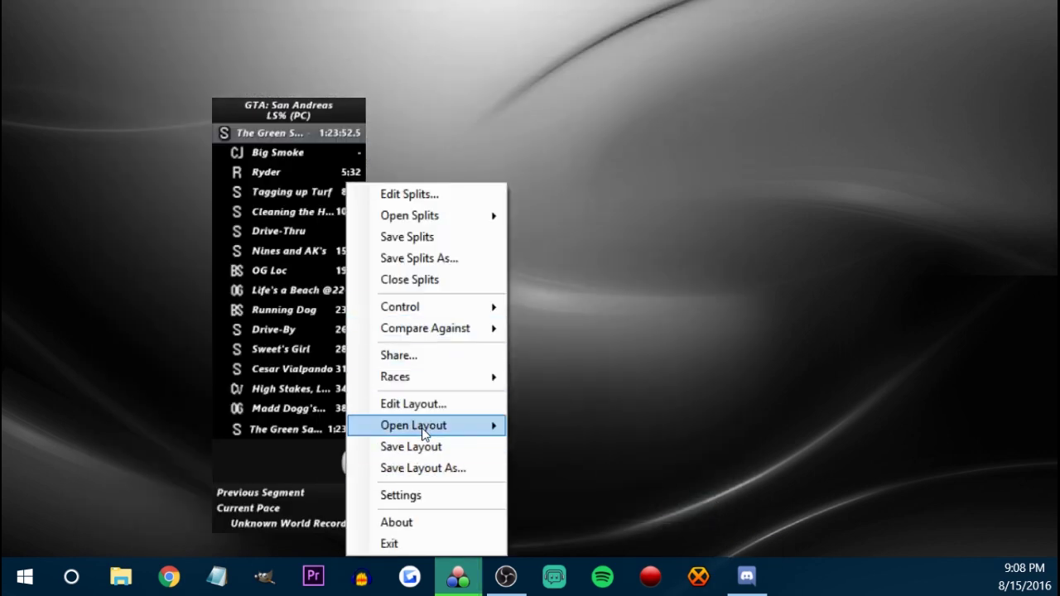
{"action": "mouse_move", "coordinate": [422, 426]}
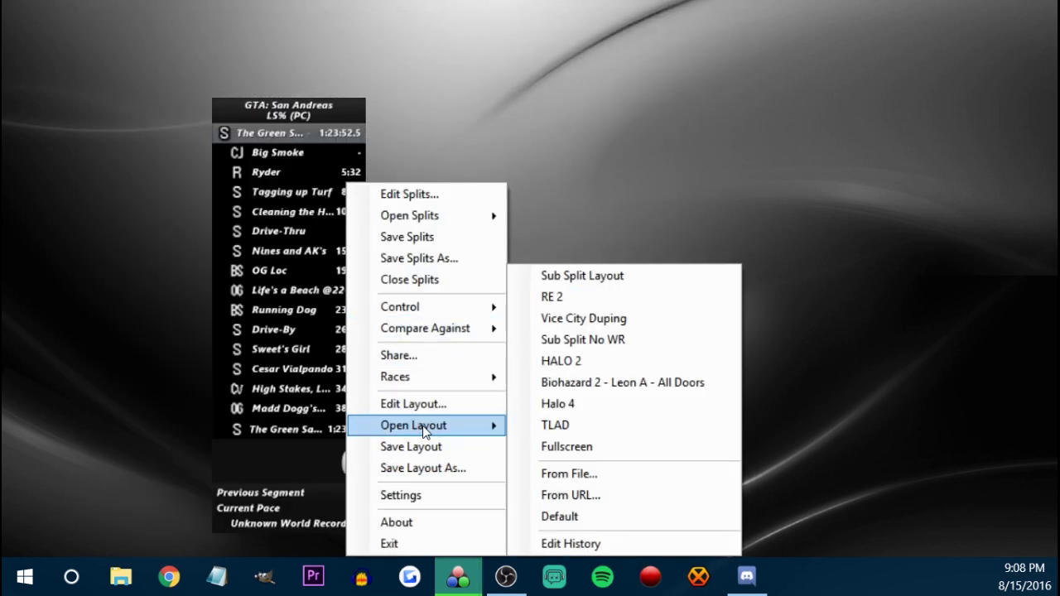
{"action": "left_click", "coordinate": [585, 283]}
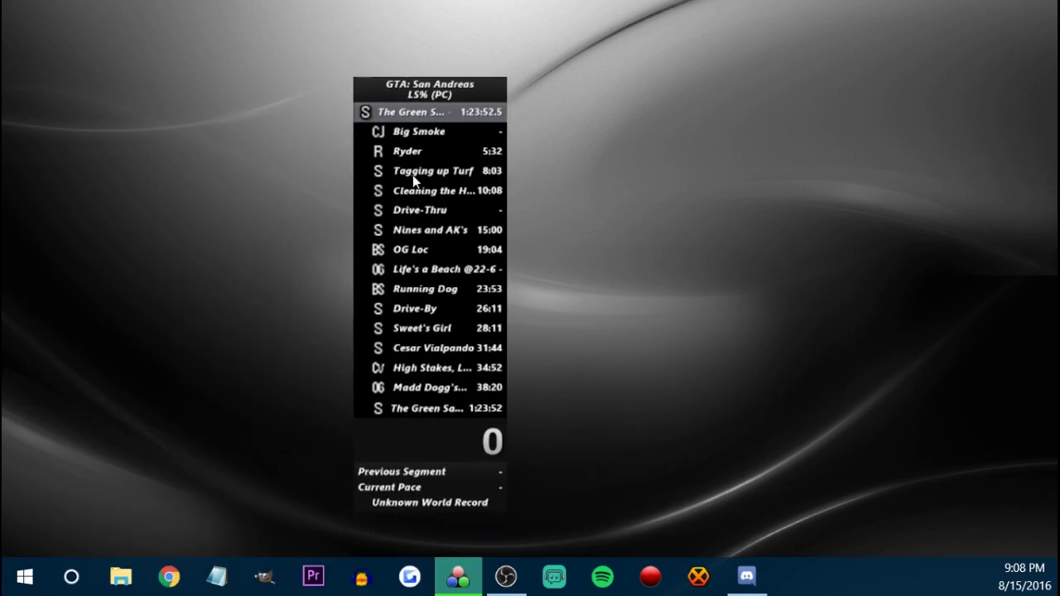
{"action": "right_click", "coordinate": [413, 180]}
- Load the Grand Theft Auto: San Andreas Any% (PC) split file and start the timer
{"action": "mouse_move", "coordinate": [541, 213]}
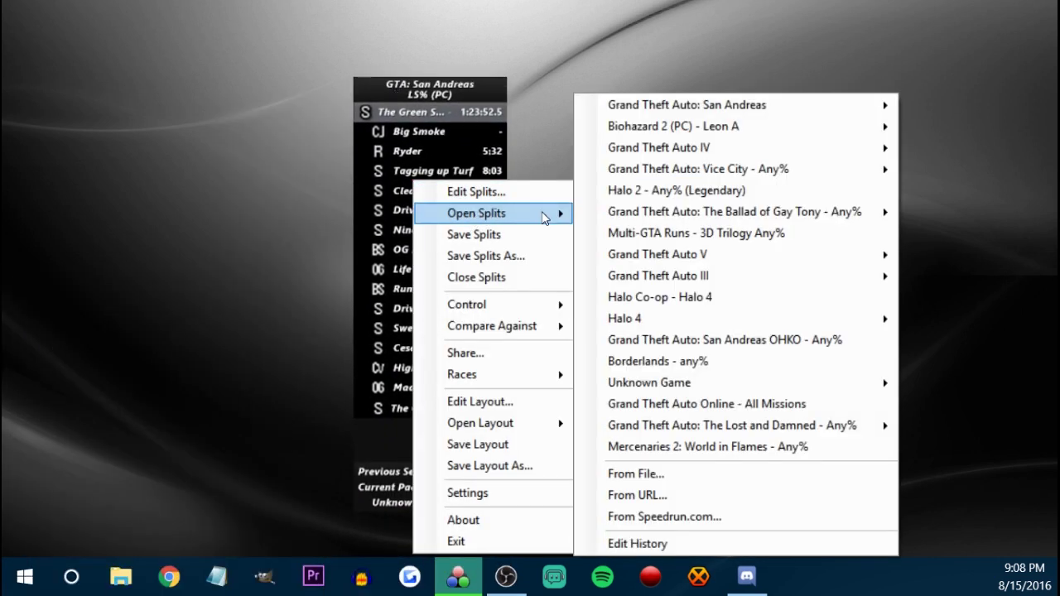
{"action": "mouse_move", "coordinate": [696, 121]}
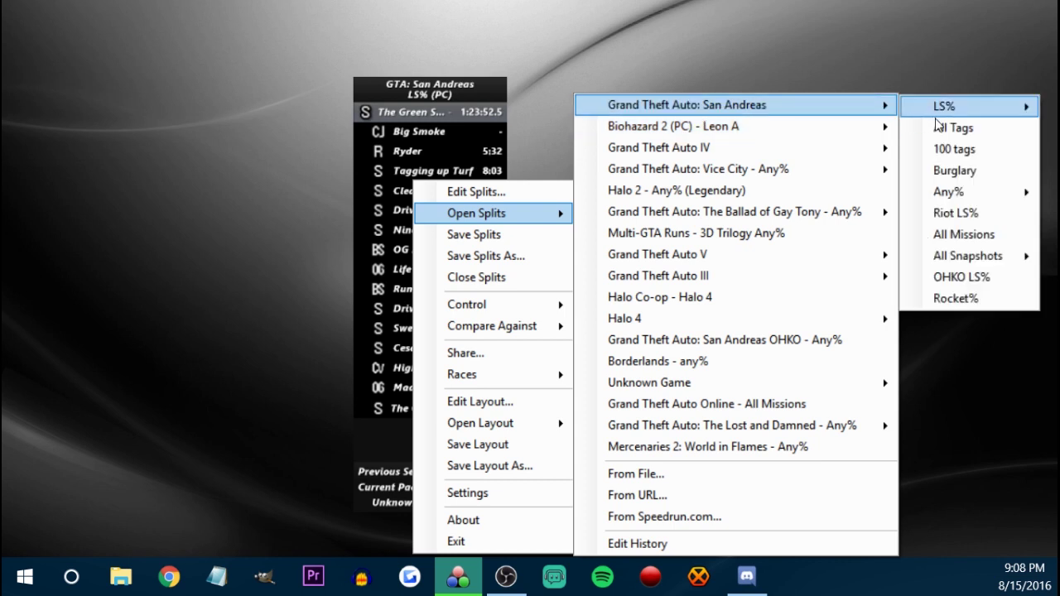
{"action": "mouse_move", "coordinate": [959, 192]}
{"action": "left_click", "coordinate": [791, 192]}
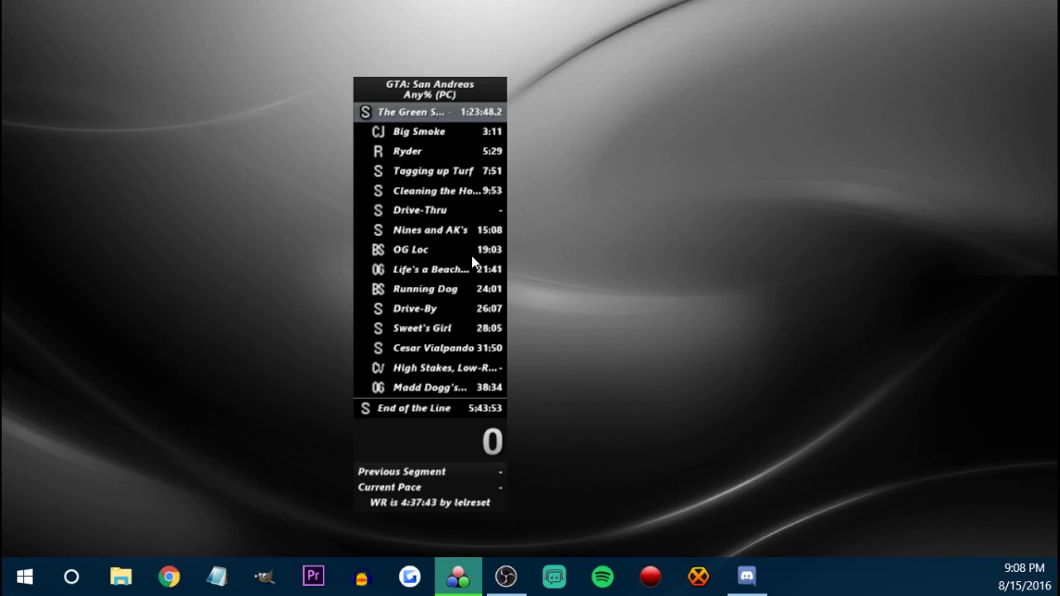
{"action": "key", "text": "KP_1"}
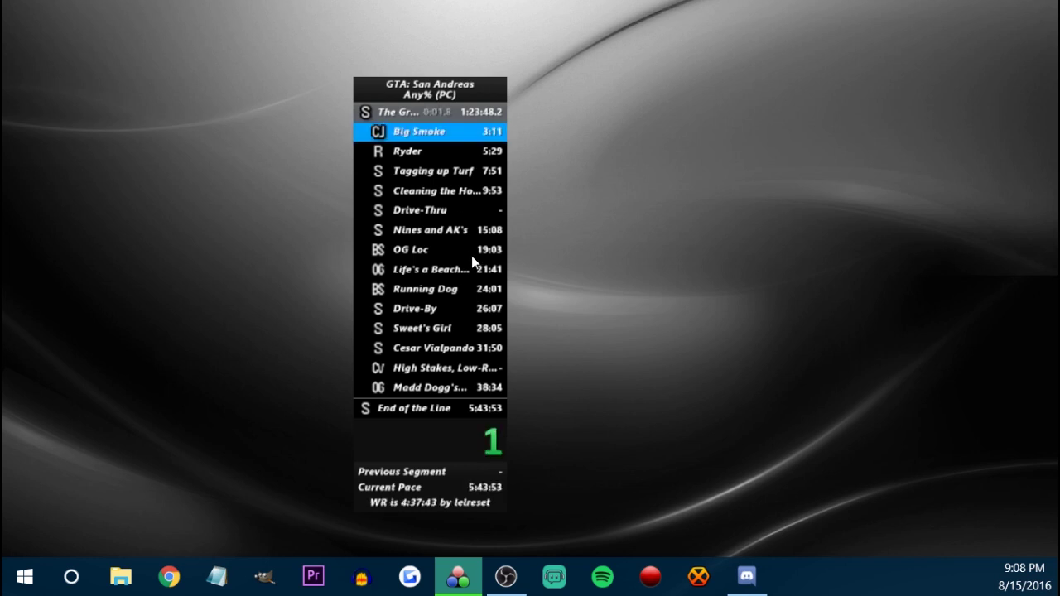
{"action": "key", "text": "KP_2"}
{"action": "key", "text": "KP_2"}
{"action": "key", "text": "KP_2"}
{"action": "key", "text": "KP_2"}
{"action": "key", "text": "KP_2"}
{"action": "key", "text": "KP_2"}
{"action": "key", "text": "KP_2"}
{"action": "key", "text": "KP_2"}
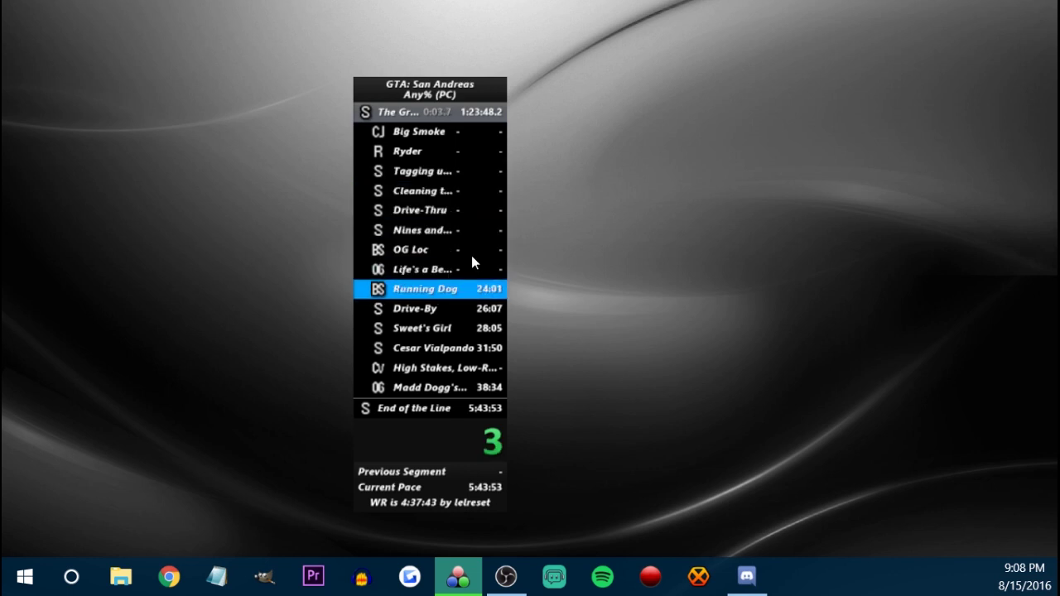
{"action": "key", "text": "KP_2"}
{"action": "key", "text": "KP_2"}
{"action": "key", "text": "KP_2"}
{"action": "key", "text": "KP_2"}
{"action": "key", "text": "KP_2"}
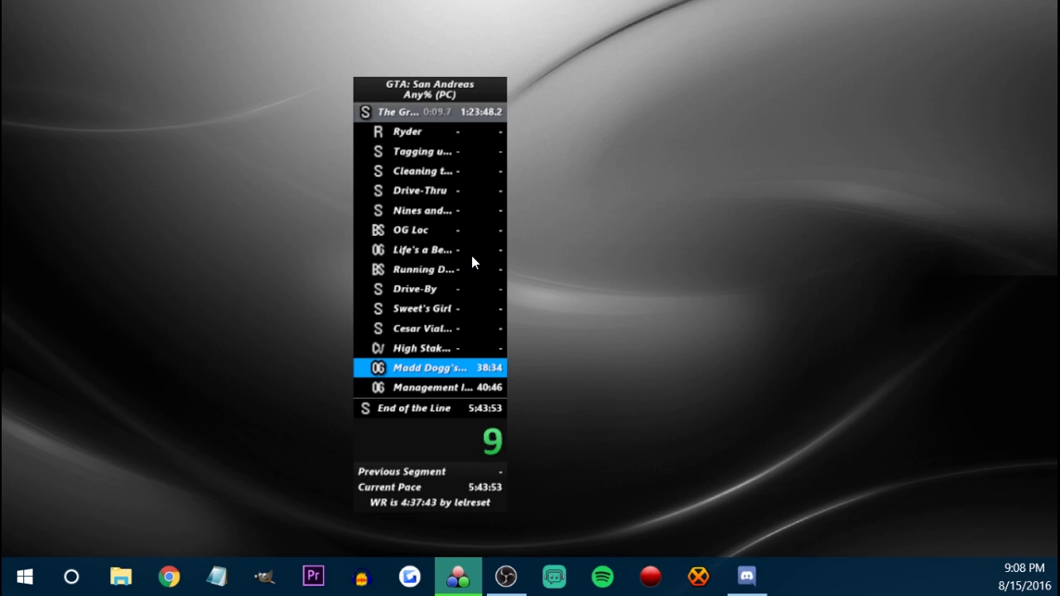
{"action": "key", "text": "KP_1"}
{"action": "key", "text": "KP_1"}
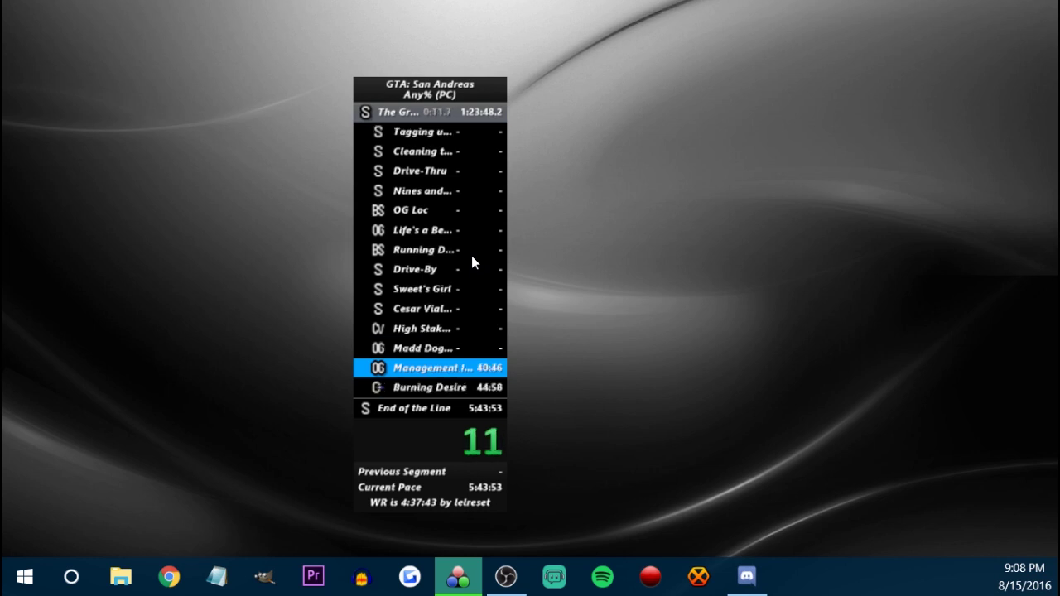
{"action": "key", "text": "KP_1"}
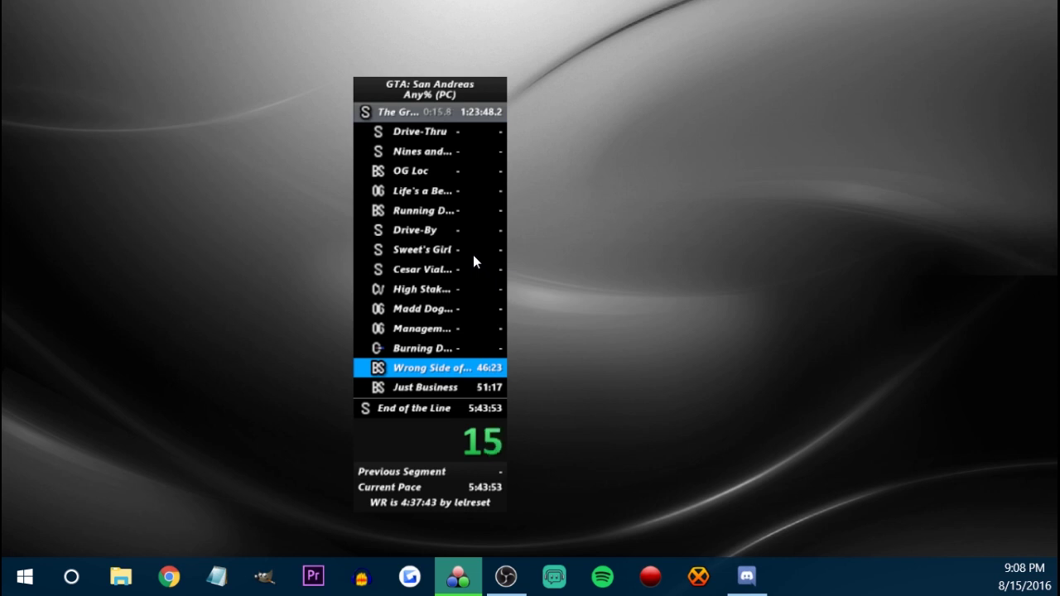
{"action": "key", "text": "KP_1"}
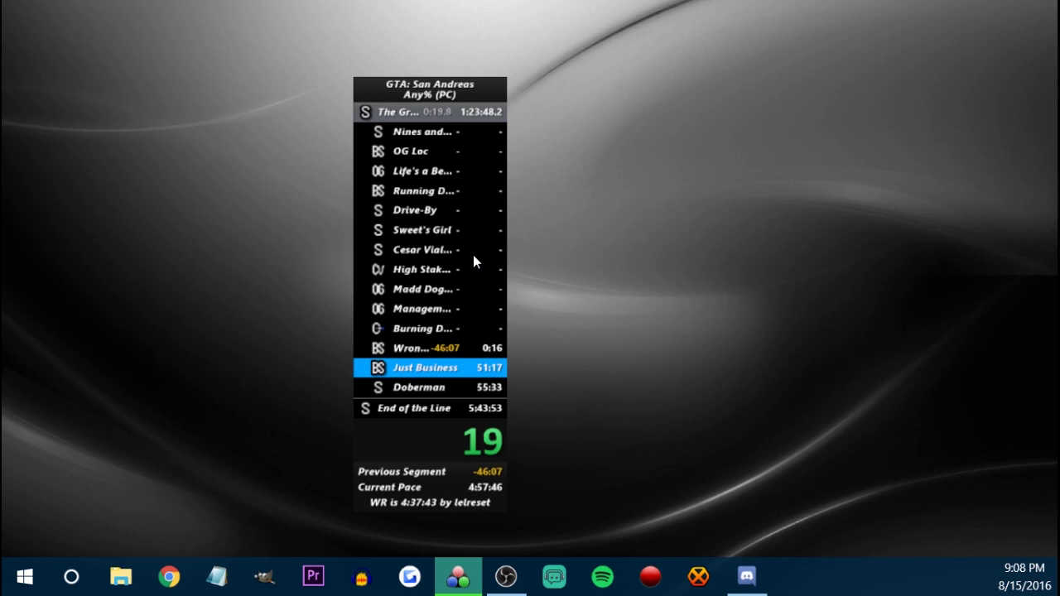
{"action": "key", "text": "KP_8"}
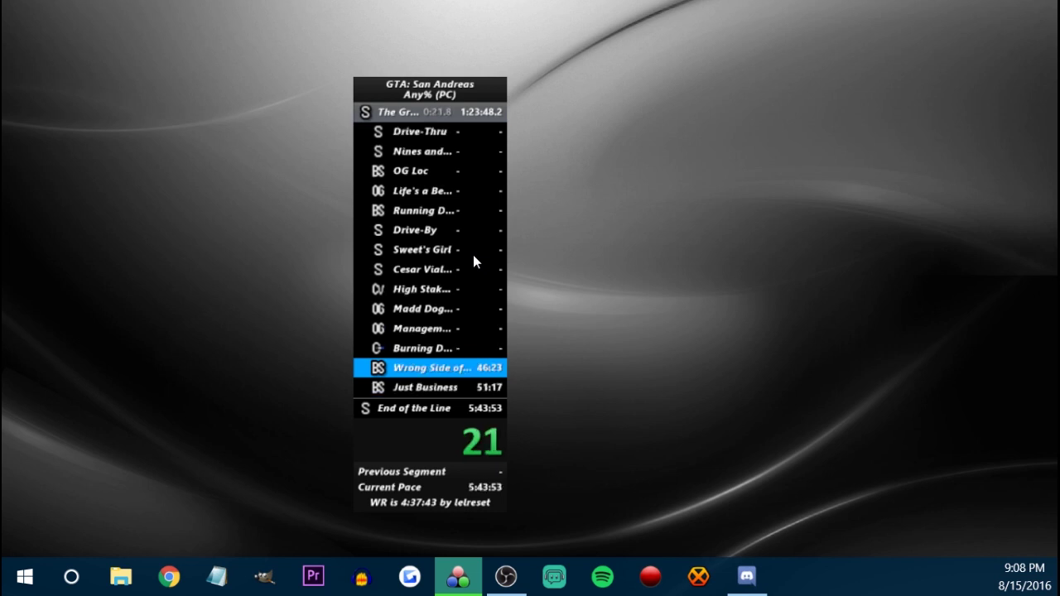
{"action": "key", "text": "KP_2"}
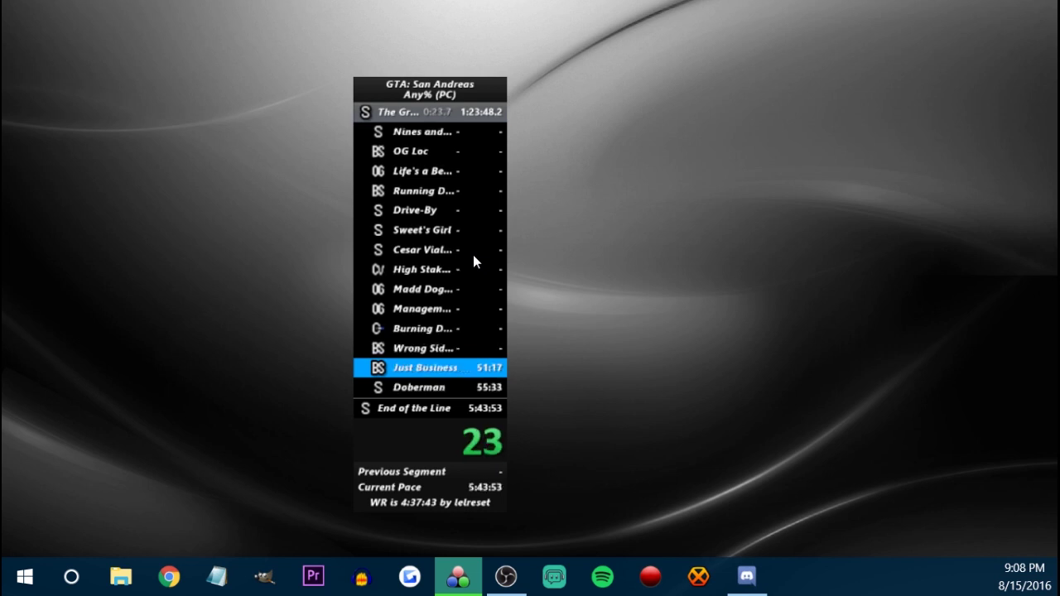
{"action": "key", "text": "KP_2"}
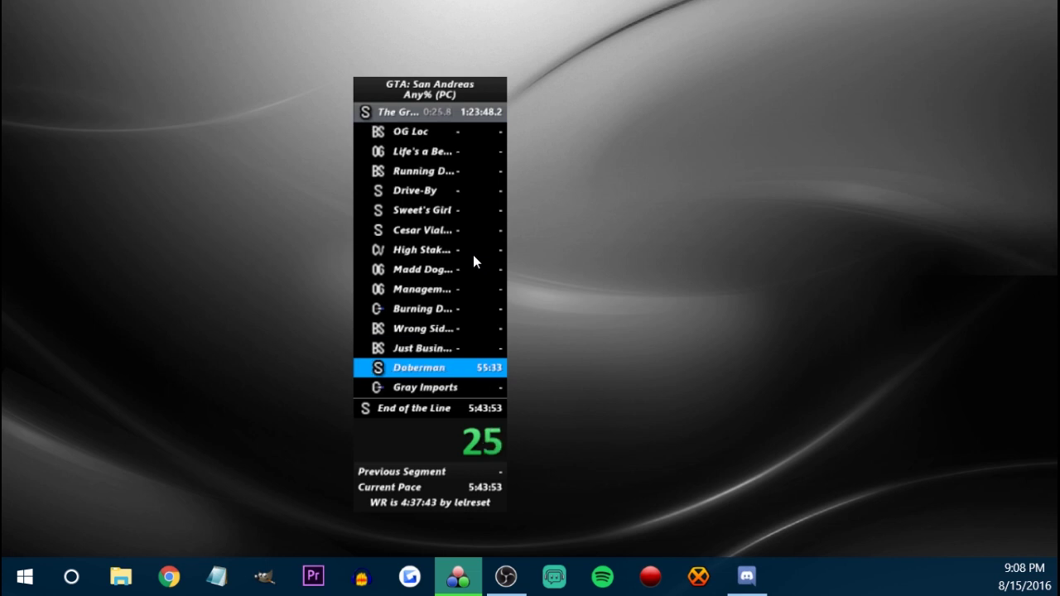
{"action": "key", "text": "KP_2"}
{"action": "key", "text": "KP_2"}
{"action": "key", "text": "KP_2"}
{"action": "key", "text": "KP_2"}
{"action": "key", "text": "KP_2"}
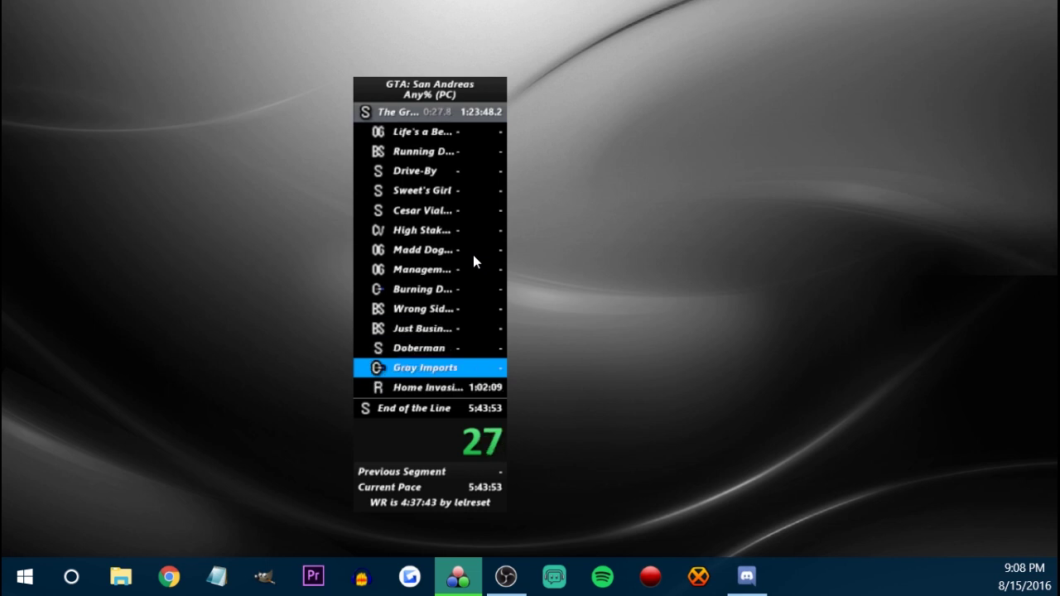
{"action": "key", "text": "KP_2"}
{"action": "key", "text": "KP_2"}
{"action": "key", "text": "KP_2"}
{"action": "key", "text": "KP_2"}
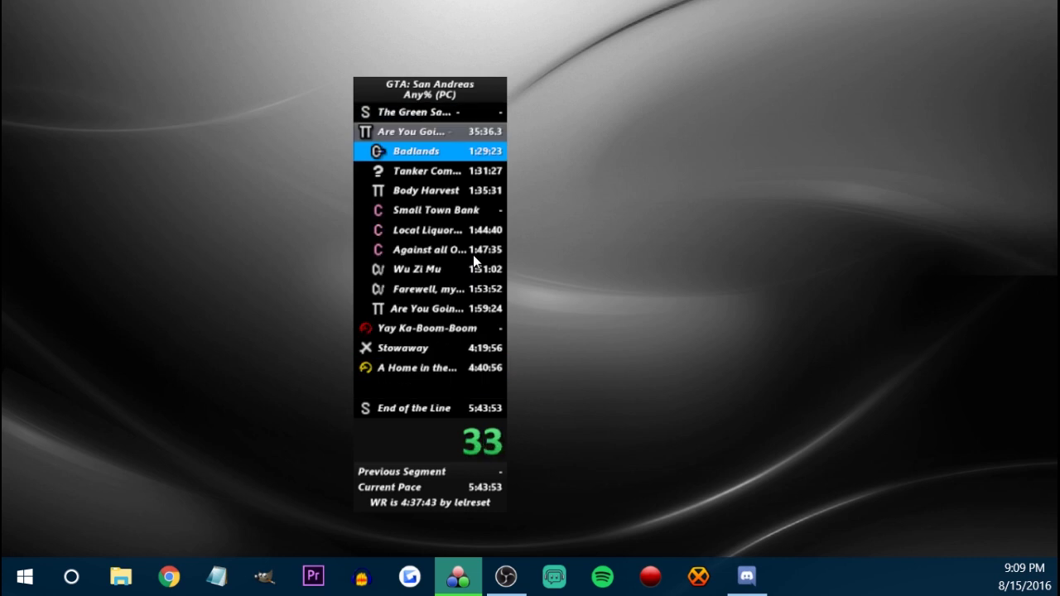
{"action": "key", "text": "KP_8"}
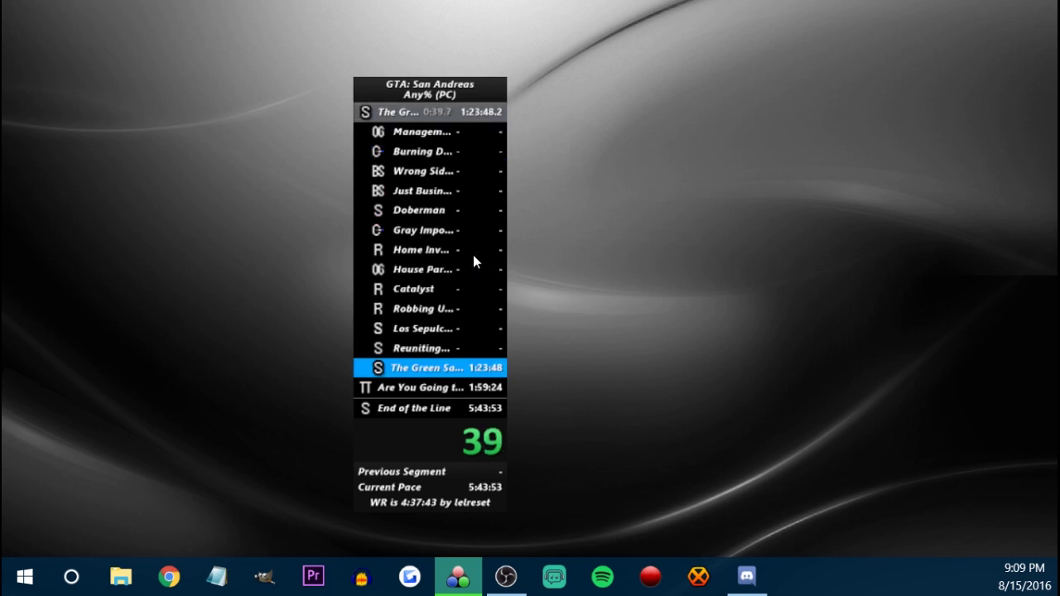
{"action": "key", "text": "KP_1"}
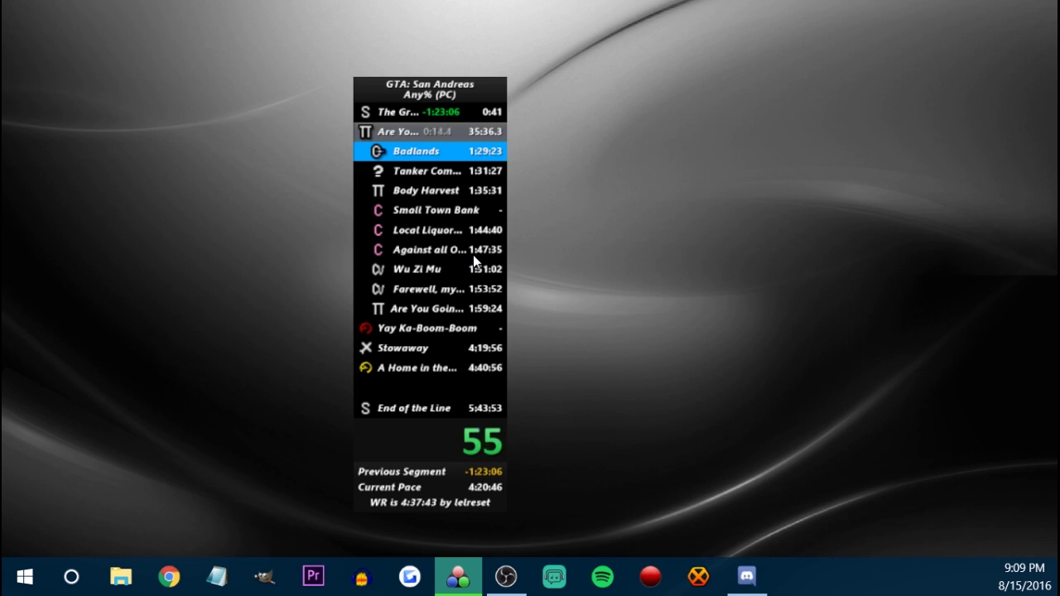
{"action": "key", "text": "KP_8"}
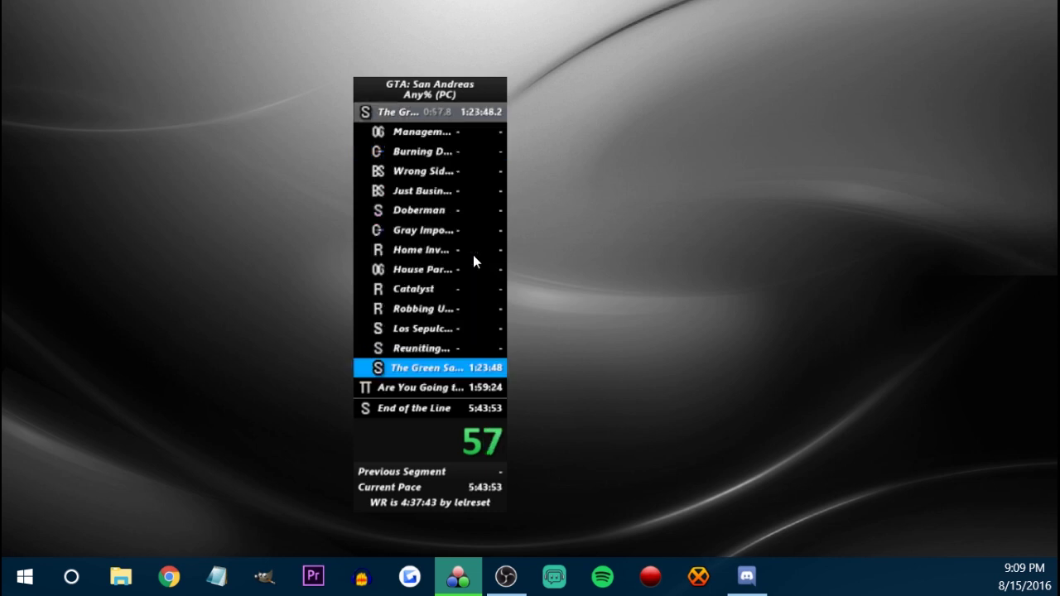
{"action": "key", "text": "KP_8"}
{"action": "key", "text": "KP_8"}
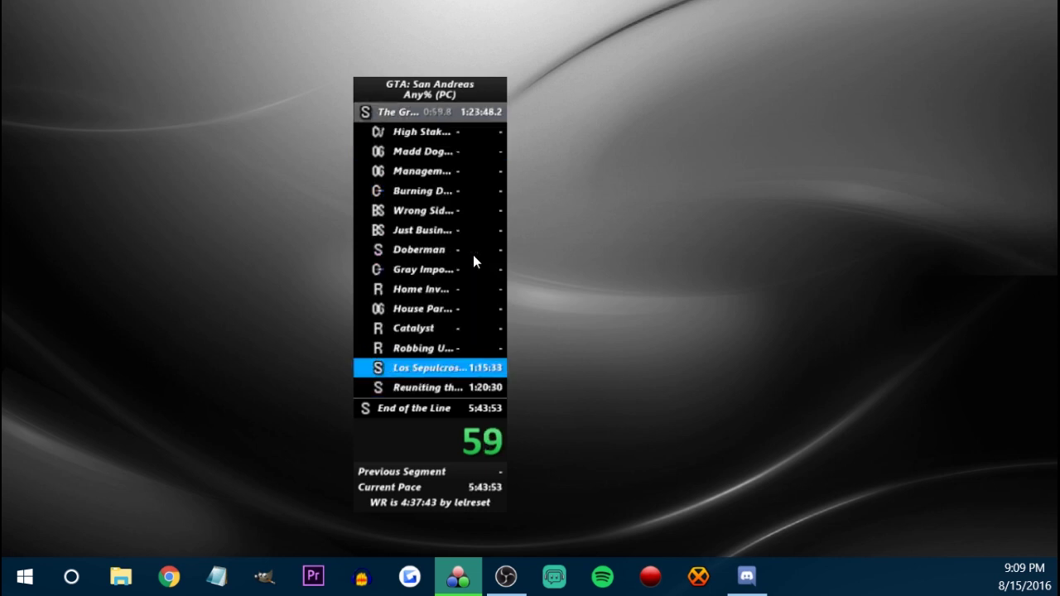
{"action": "key", "text": "KP_8"}
{"action": "key", "text": "KP_8"}
{"action": "key", "text": "KP_8"}
{"action": "key", "text": "KP_8"}
{"action": "key", "text": "KP_8"}
{"action": "key", "text": "KP_8"}
{"action": "key", "text": "KP_8"}
{"action": "key", "text": "KP_8"}
{"action": "key", "text": "KP_8"}
{"action": "key", "text": "KP_8"}
{"action": "key", "text": "KP_8"}
{"action": "key", "text": "KP_8"}
{"action": "key", "text": "KP_8"}
{"action": "key", "text": "KP_8"}
{"action": "key", "text": "KP_8"}
{"action": "key", "text": "KP_8"}
{"action": "key", "text": "KP_8"}
{"action": "key", "text": "KP_8"}
{"action": "key", "text": "KP_8"}
{"action": "key", "text": "KP_8"}
{"action": "key", "text": "KP_8"}
{"action": "key", "text": "KP_8"}
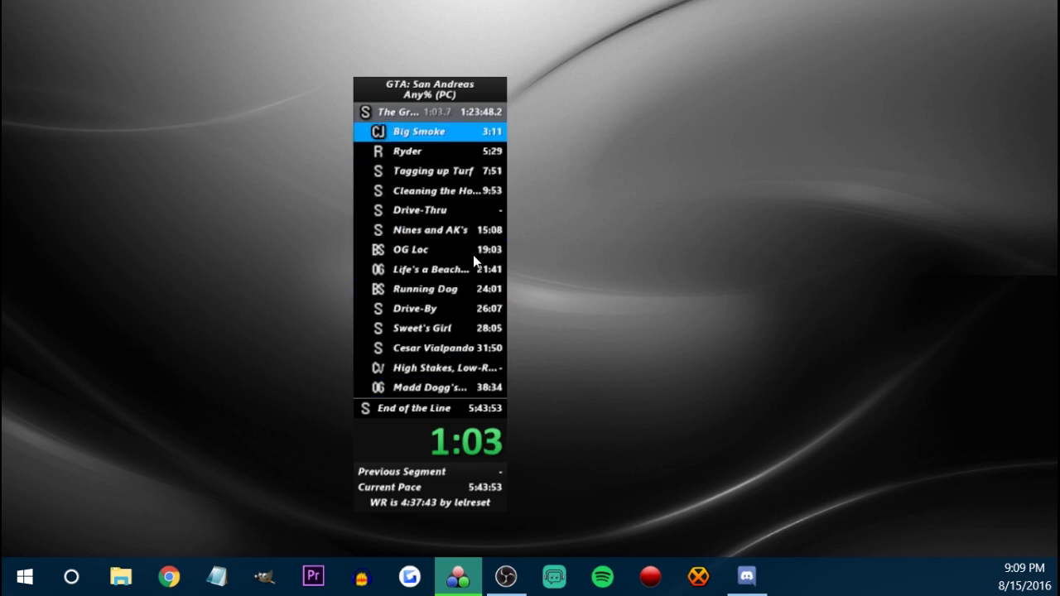
{"action": "key", "text": "KP_3"}
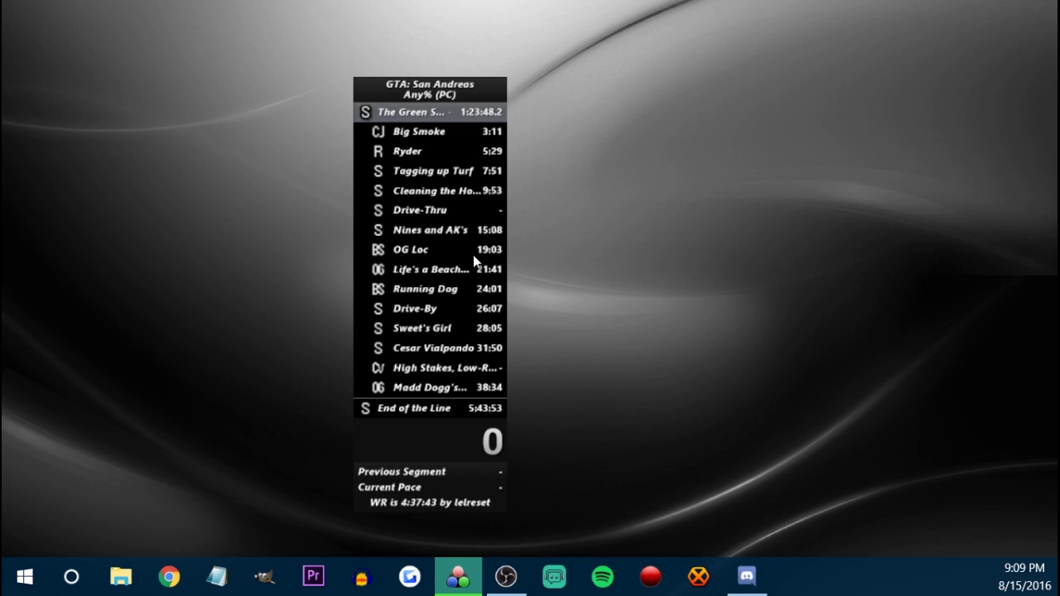
{"action": "key", "text": "KP_1"}
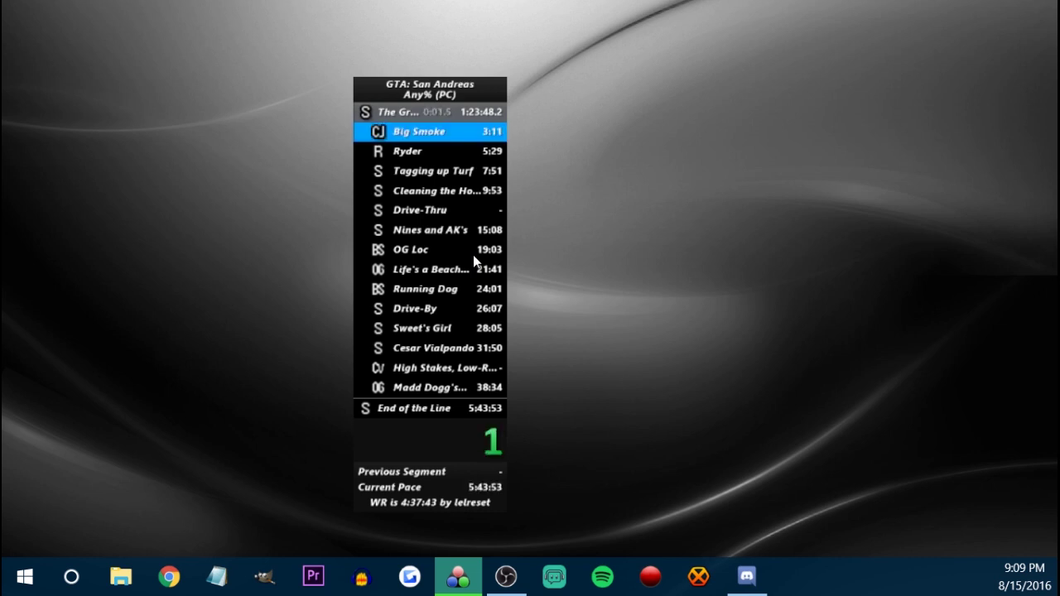
{"action": "key", "text": "KP_1"}
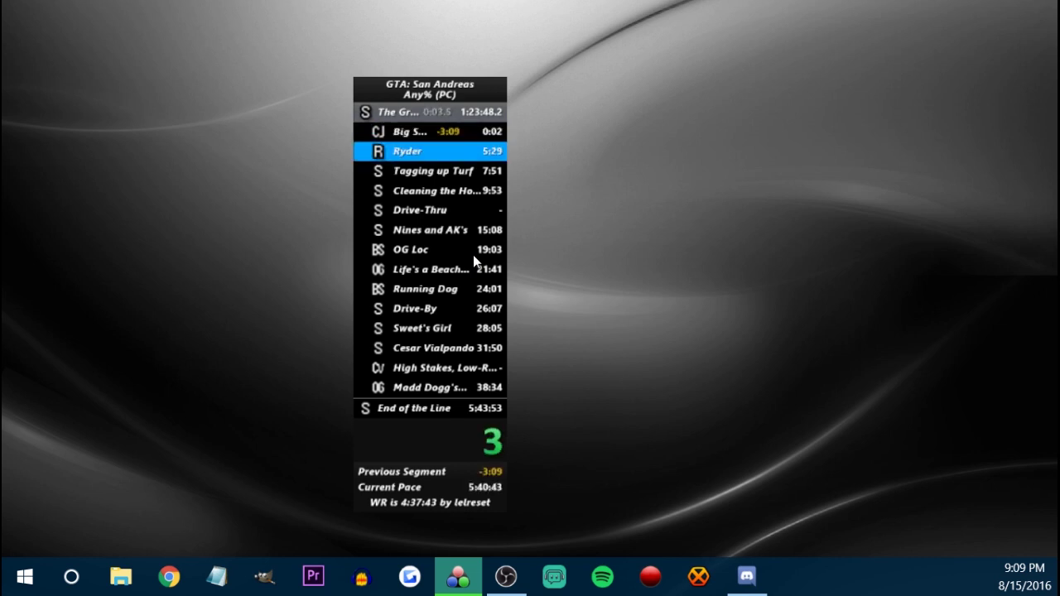
{"action": "key", "text": "KP_3"}
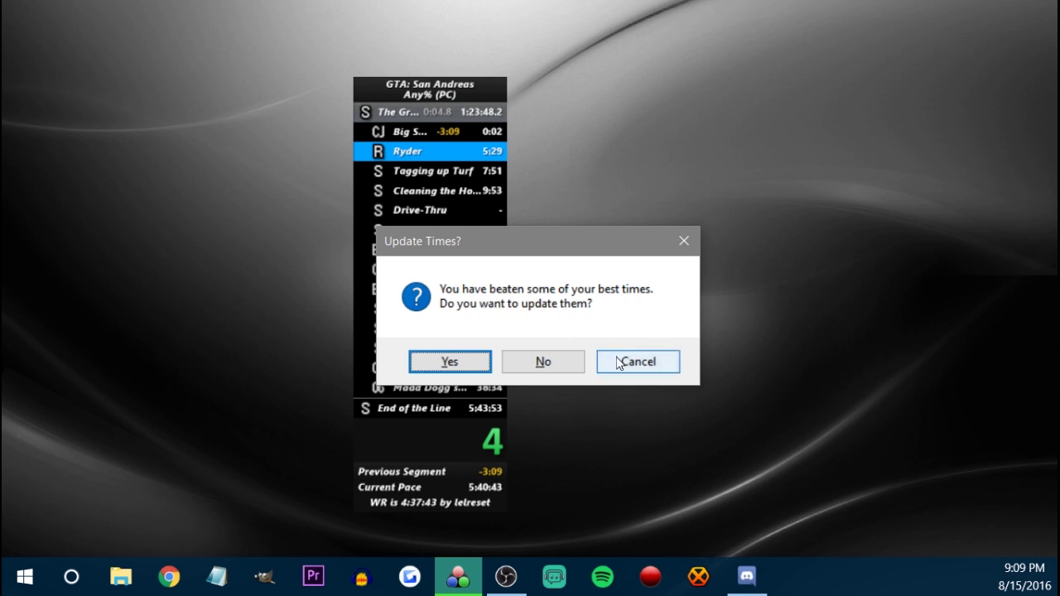
{"action": "left_click", "coordinate": [559, 360]}
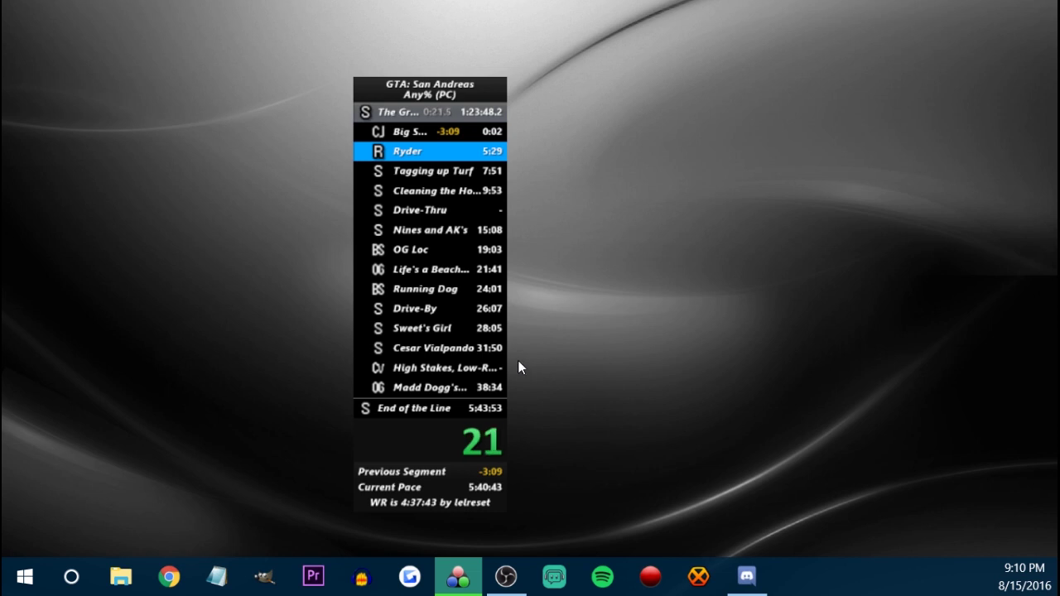
{"action": "key", "text": "KP_3"}
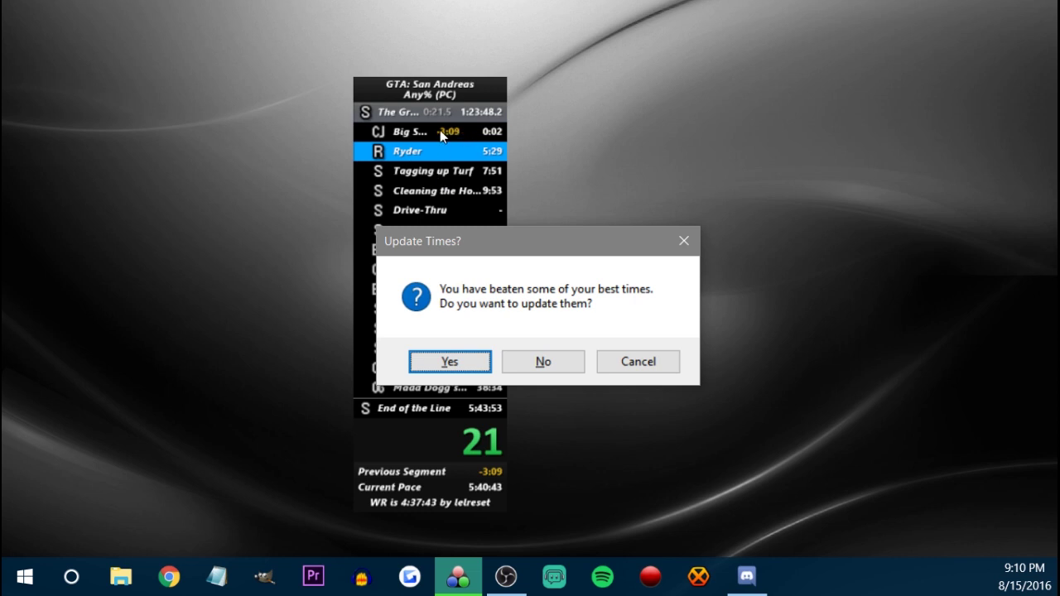
{"action": "left_click", "coordinate": [556, 362]}
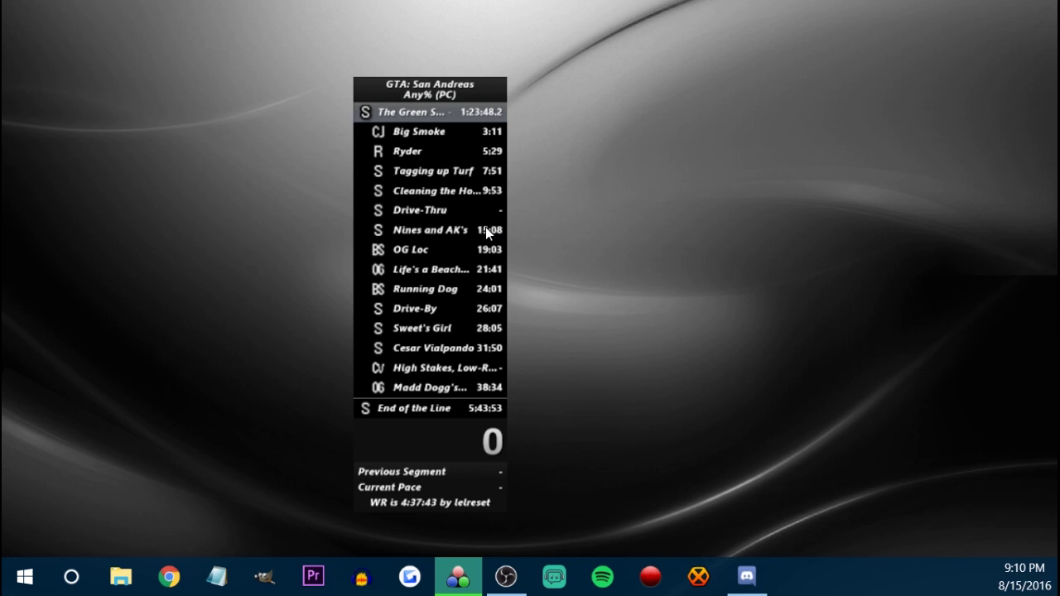
{"action": "key", "text": "KP_1"}
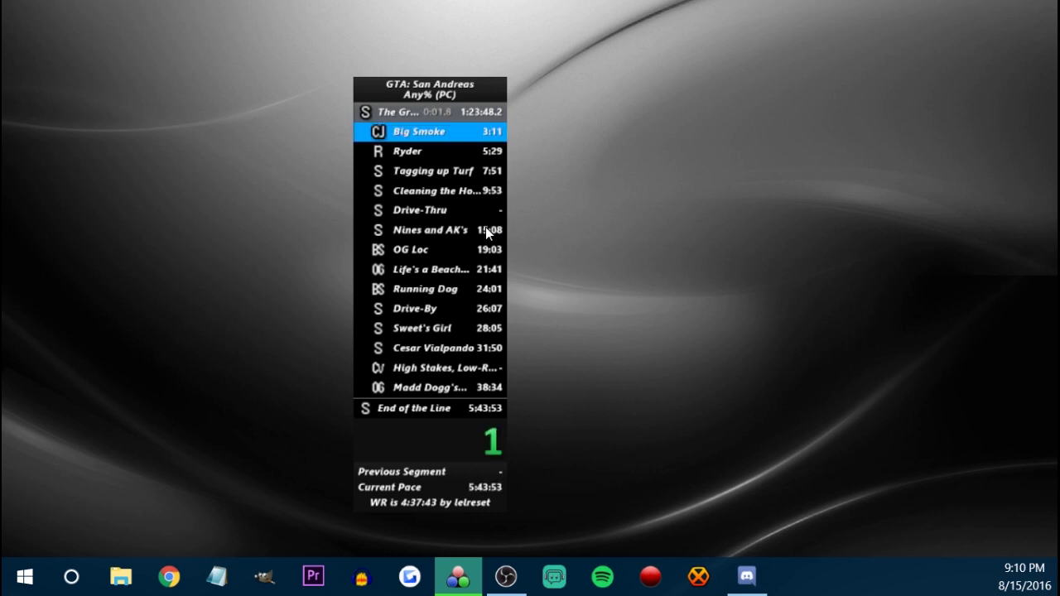
{"action": "key", "text": "KP_3"}
{"action": "right_click", "coordinate": [419, 185]}
{"action": "left_click", "coordinate": [423, 197]}
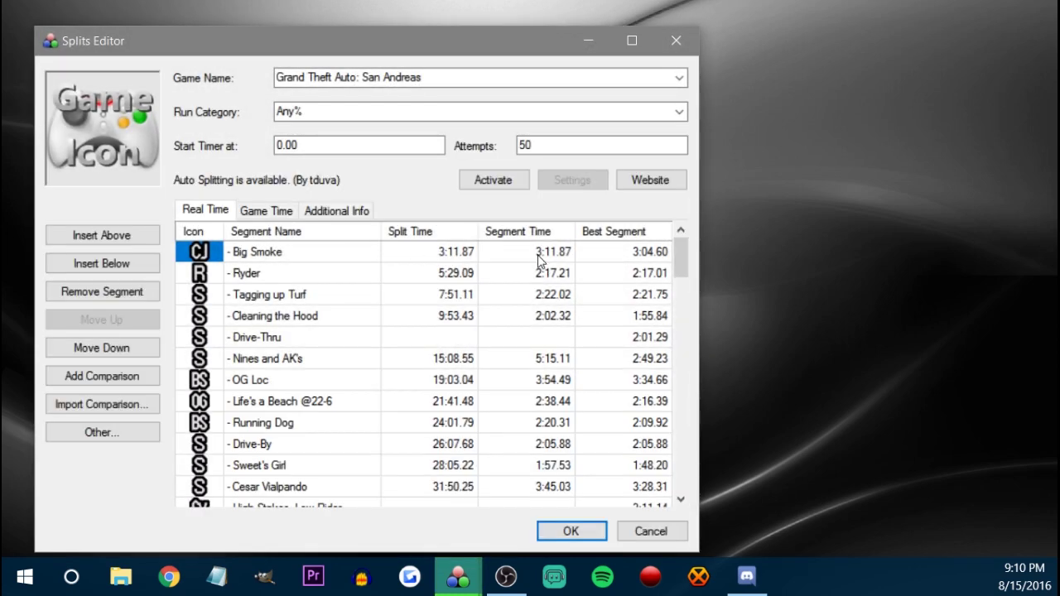
{"action": "left_click", "coordinate": [651, 253]}
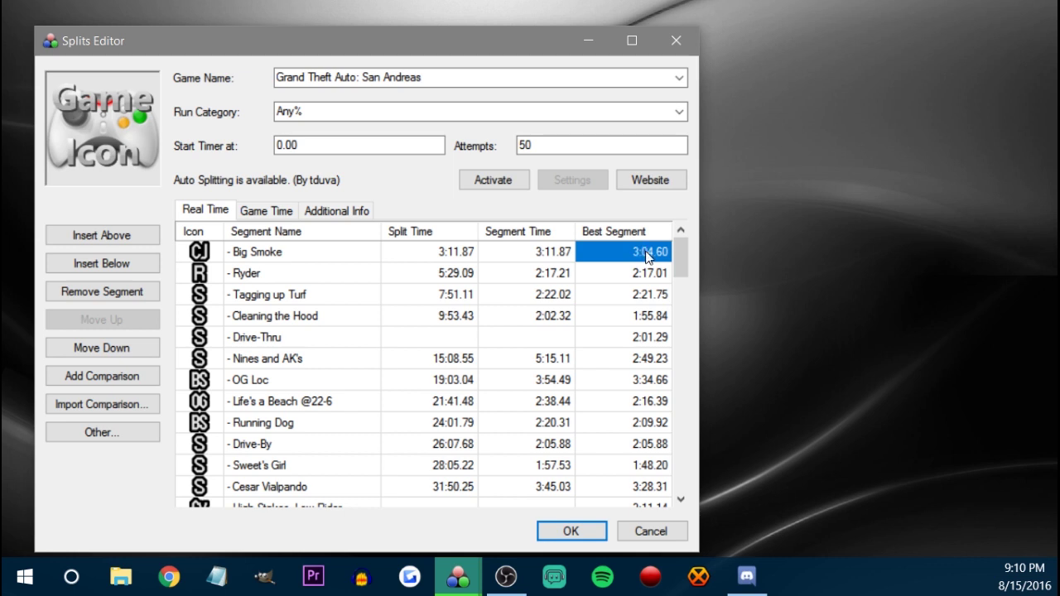
{"action": "left_click", "coordinate": [451, 257]}
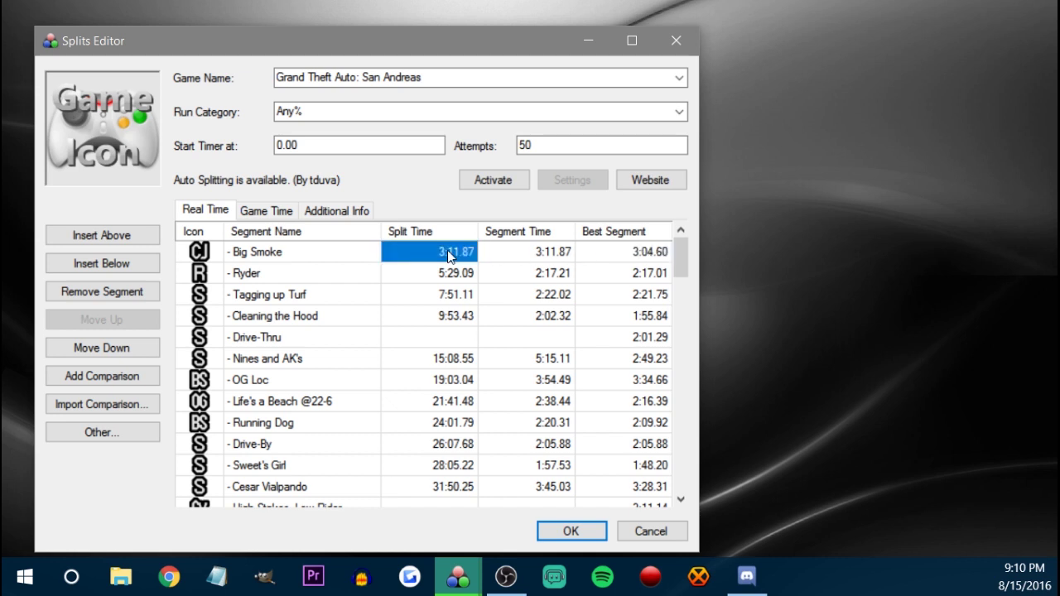
{"action": "left_click", "coordinate": [634, 256]}
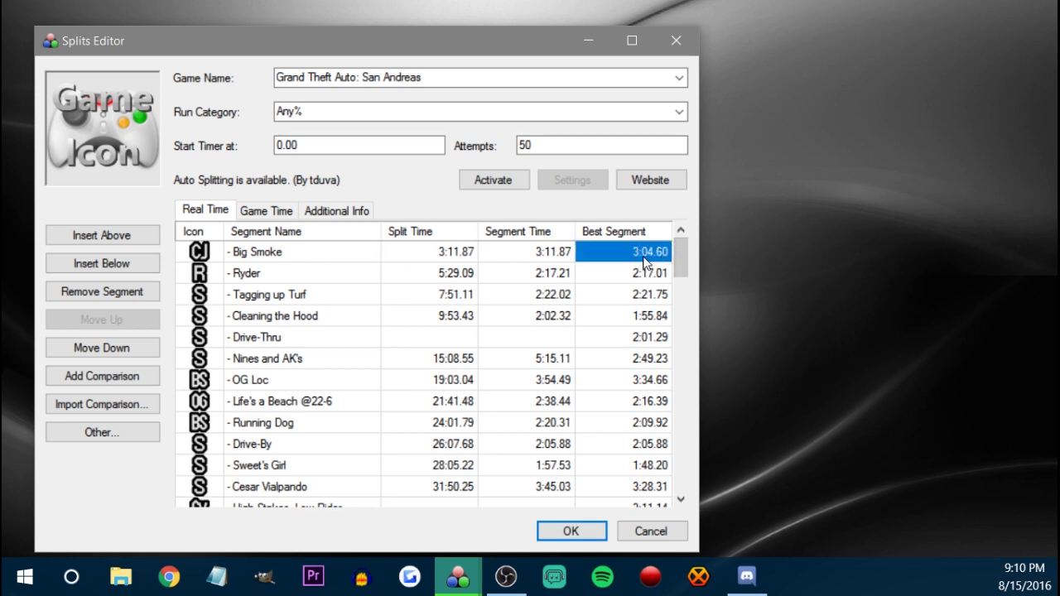
{"action": "left_click", "coordinate": [463, 255]}
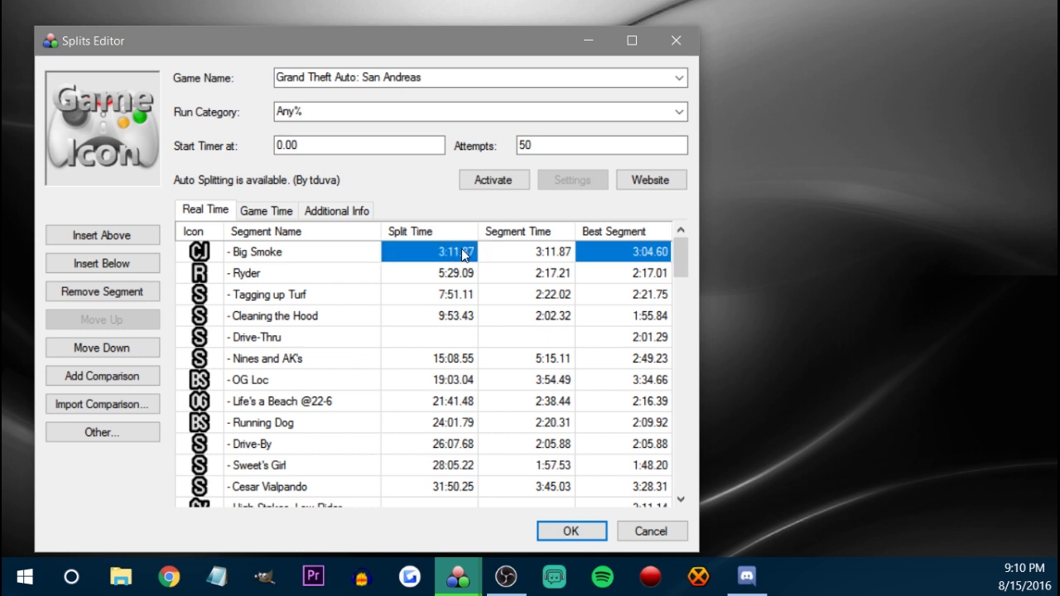
{"action": "left_click", "coordinate": [647, 256]}
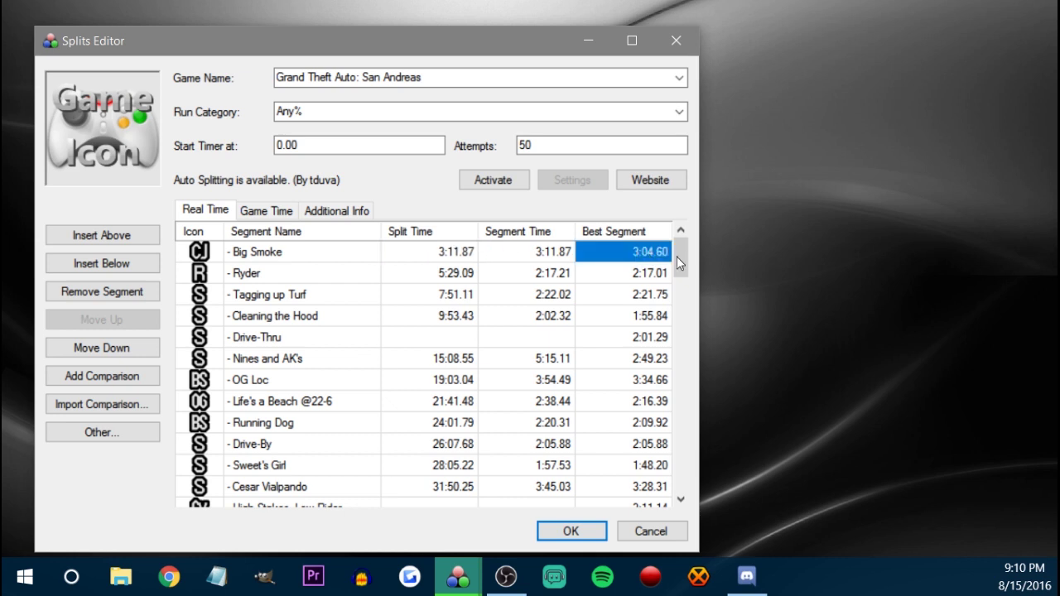
{"action": "left_click", "coordinate": [445, 254]}
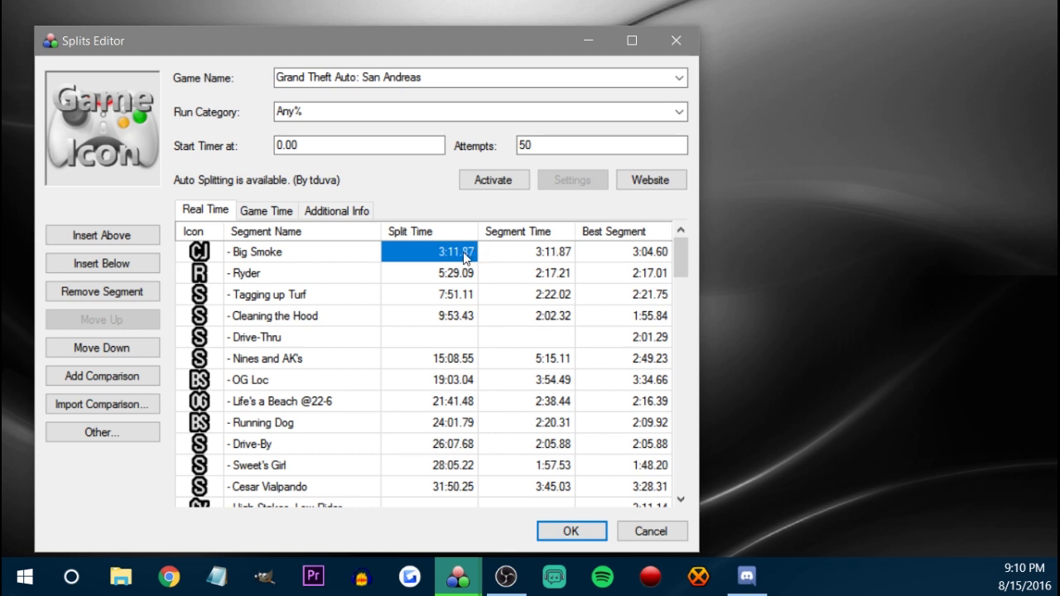
{"action": "left_click", "coordinate": [636, 254]}
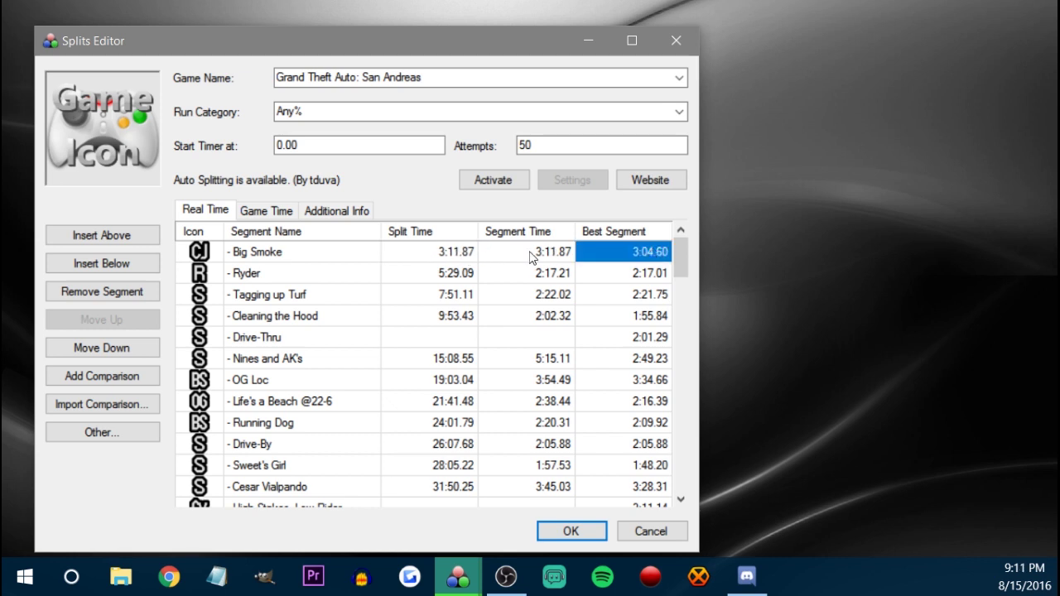
{"action": "left_click", "coordinate": [453, 251]}
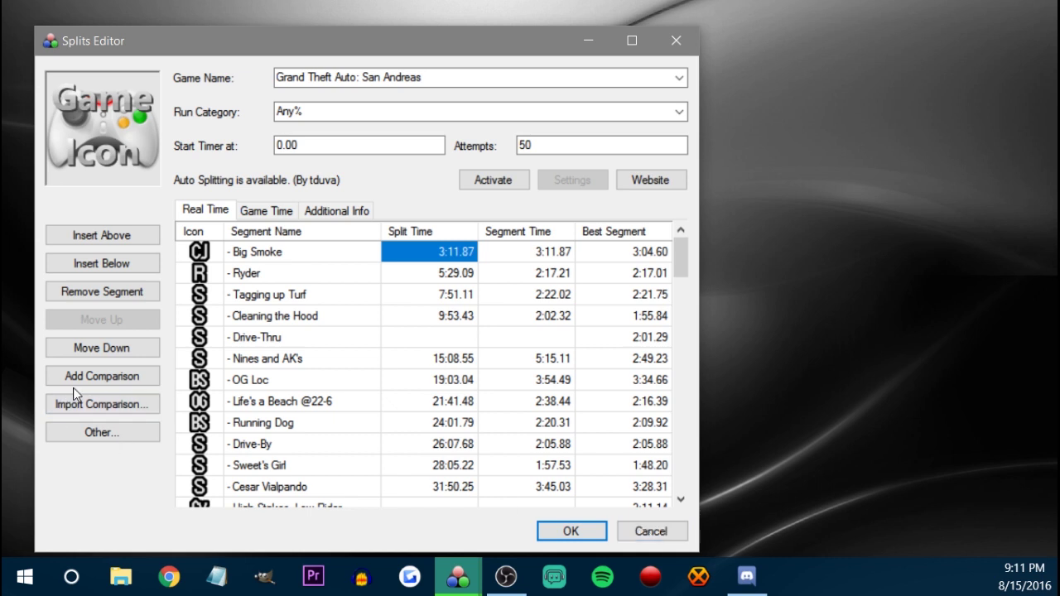
- Cancel adding a new comparison twice, dismiss the clearing options, and close the Splits Editor unsaved
{"action": "left_click", "coordinate": [98, 376]}
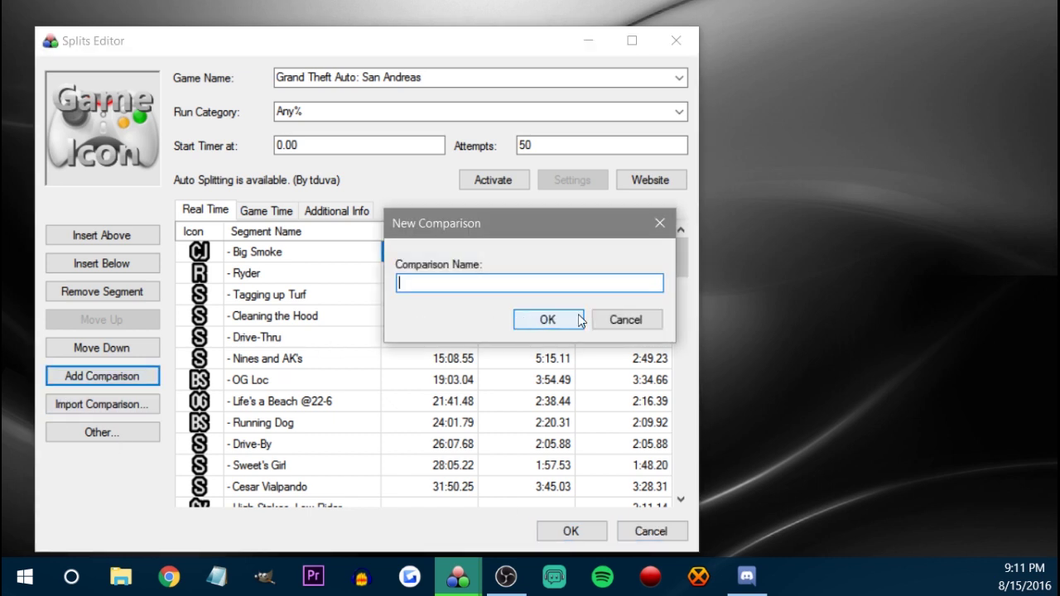
{"action": "left_click", "coordinate": [625, 320]}
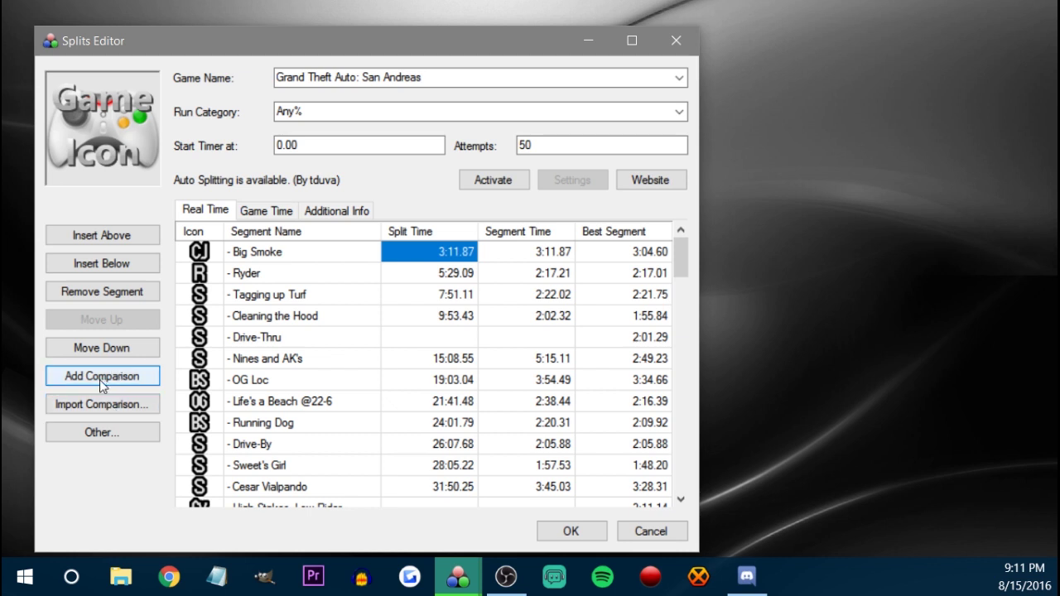
{"action": "left_click", "coordinate": [99, 380]}
{"action": "left_click", "coordinate": [636, 322]}
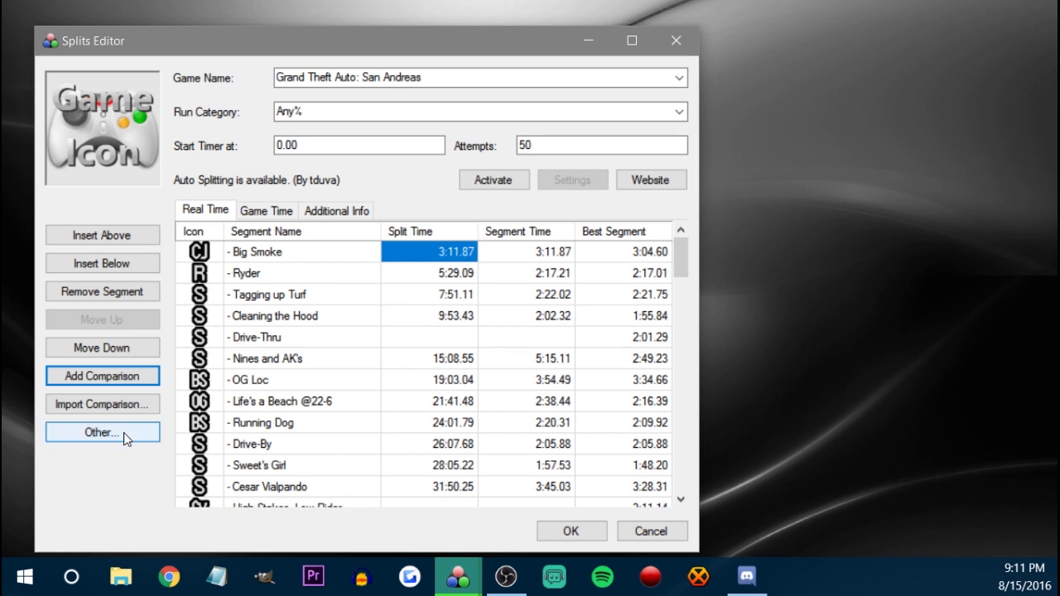
{"action": "left_click", "coordinate": [123, 433]}
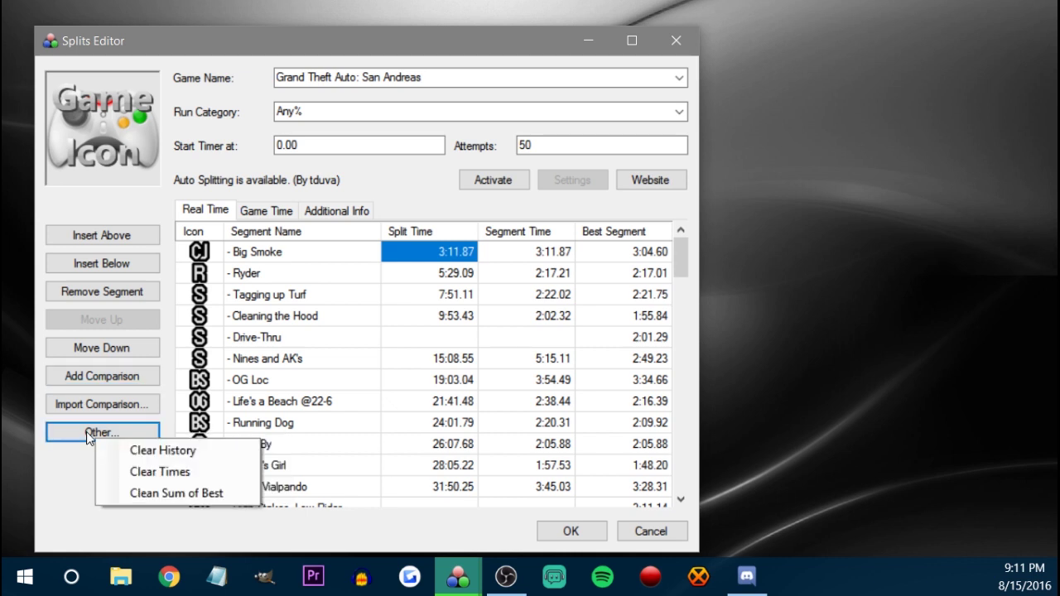
{"action": "left_click", "coordinate": [63, 489]}
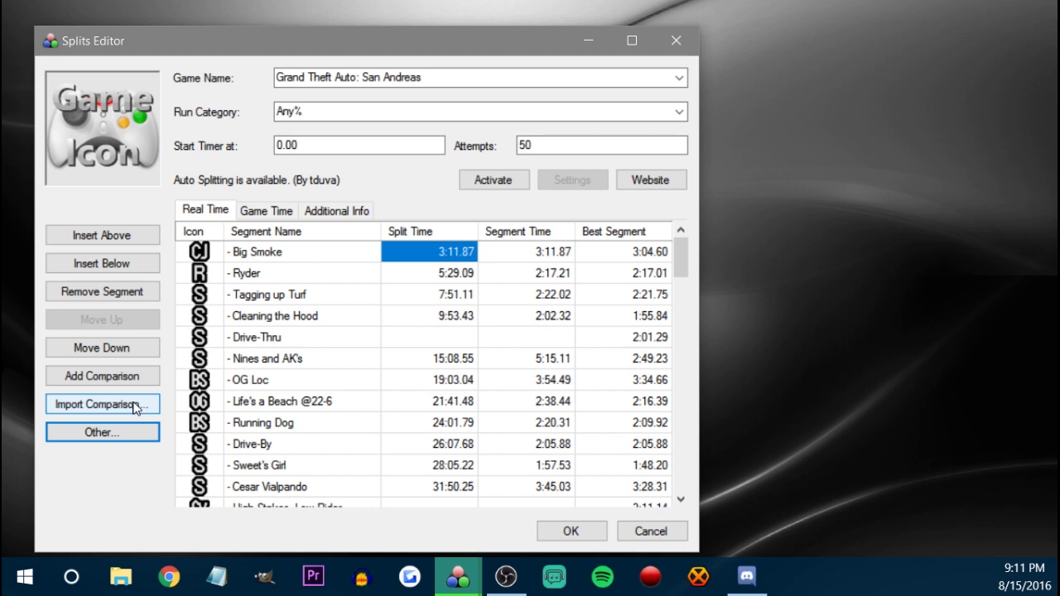
{"action": "left_click", "coordinate": [642, 531]}
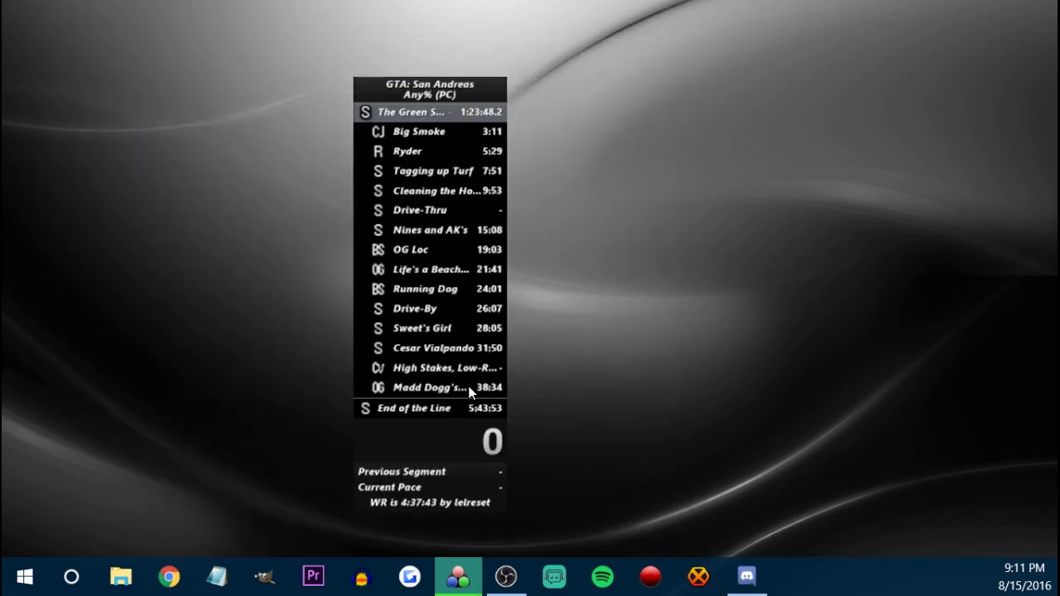
- Cycle the comparisons until Best Possible Time (4:41:45) is shown
{"action": "scroll", "coordinate": [469, 392], "scroll_direction": "down", "scroll_amount": 1}
{"action": "scroll", "coordinate": [469, 392], "scroll_direction": "down", "scroll_amount": 1}
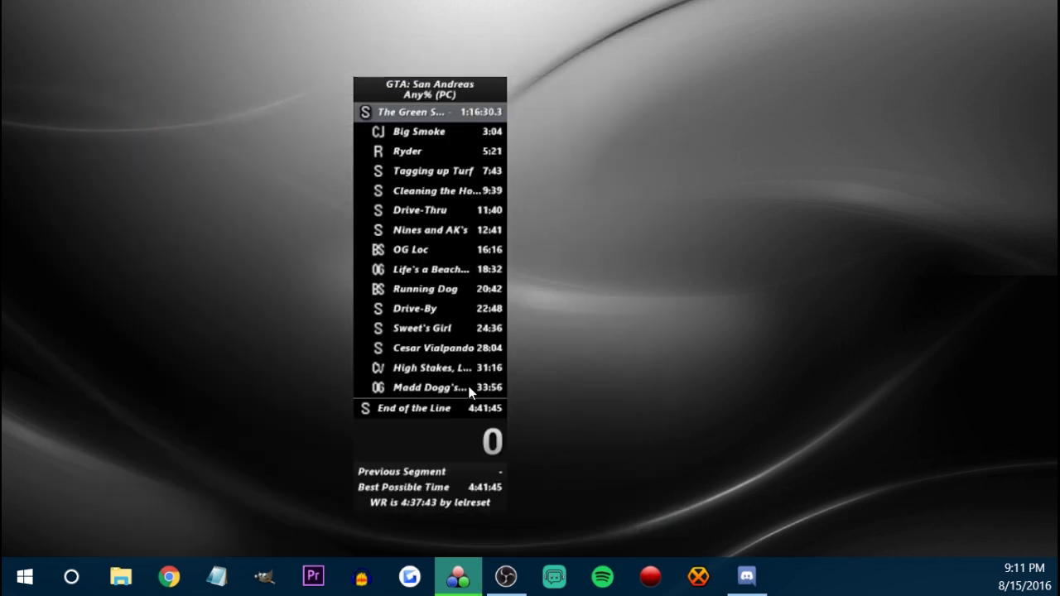
{"action": "scroll", "coordinate": [469, 392], "scroll_direction": "down", "scroll_amount": 3}
{"action": "right_click", "coordinate": [435, 242]}
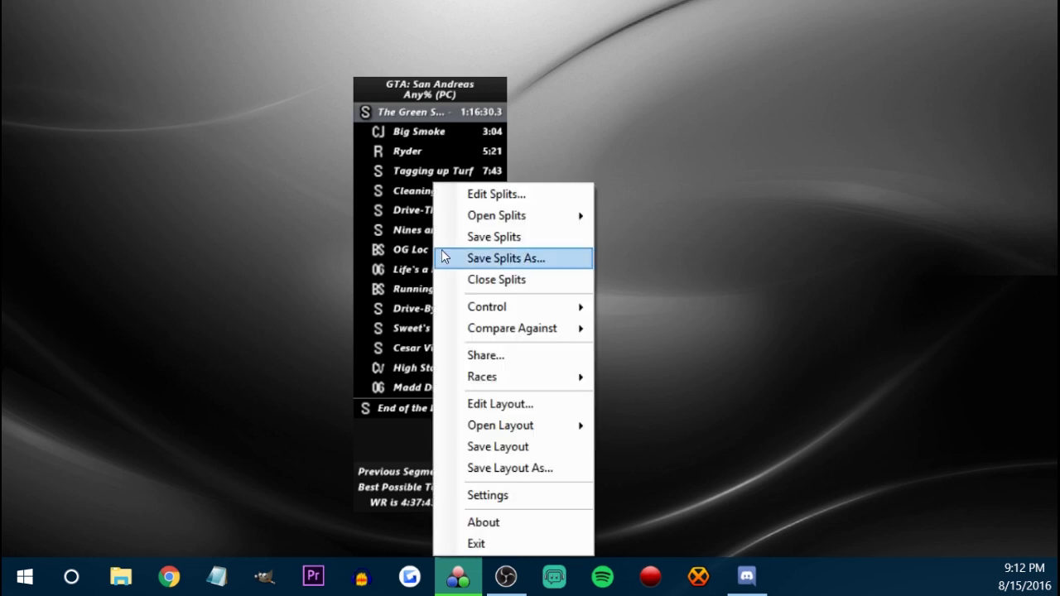
{"action": "mouse_move", "coordinate": [528, 384]}
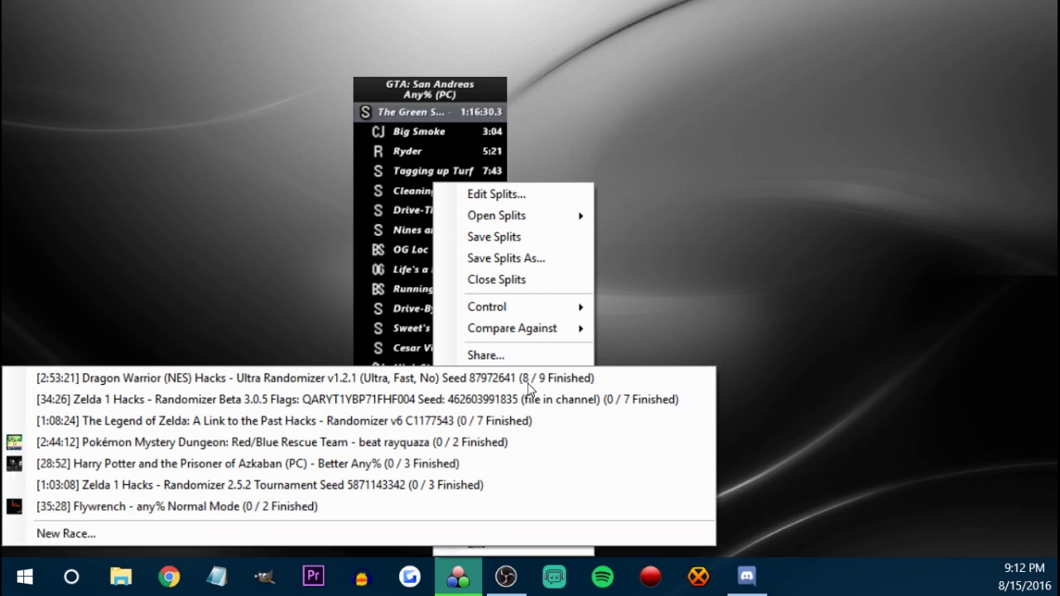
{"action": "mouse_move", "coordinate": [510, 332]}
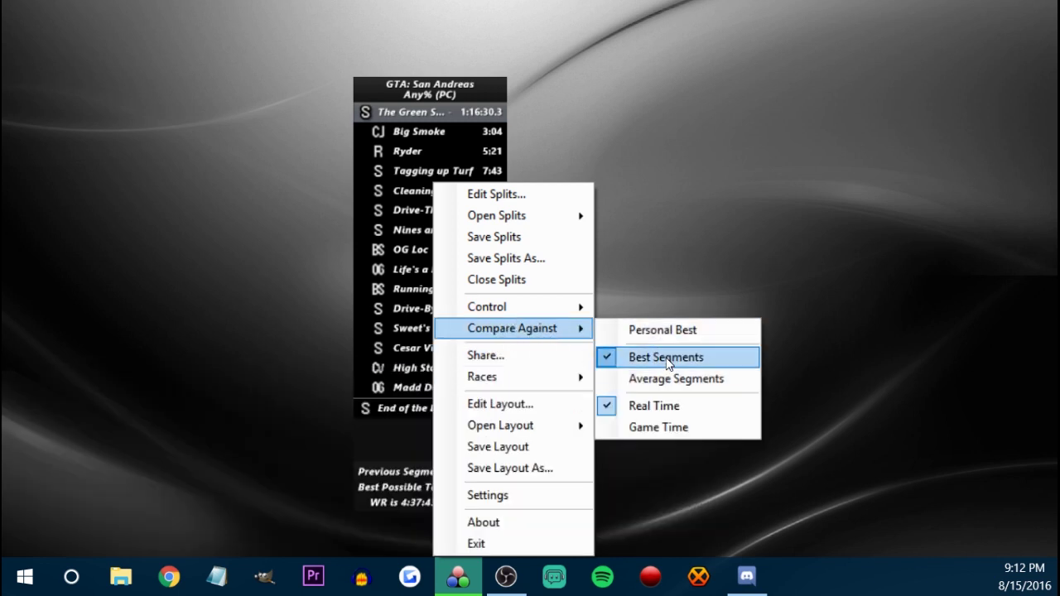
{"action": "left_click", "coordinate": [397, 275]}
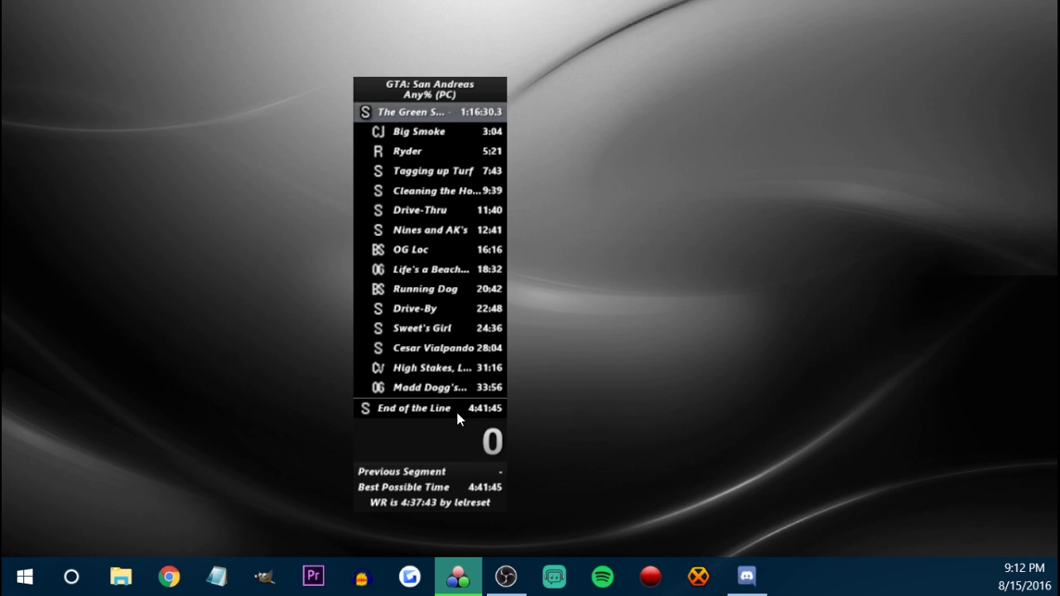
- Toggle the comparison between Personal Best and Best Segments, ending on Personal Best, then start the run
{"action": "key", "text": "KP_6"}
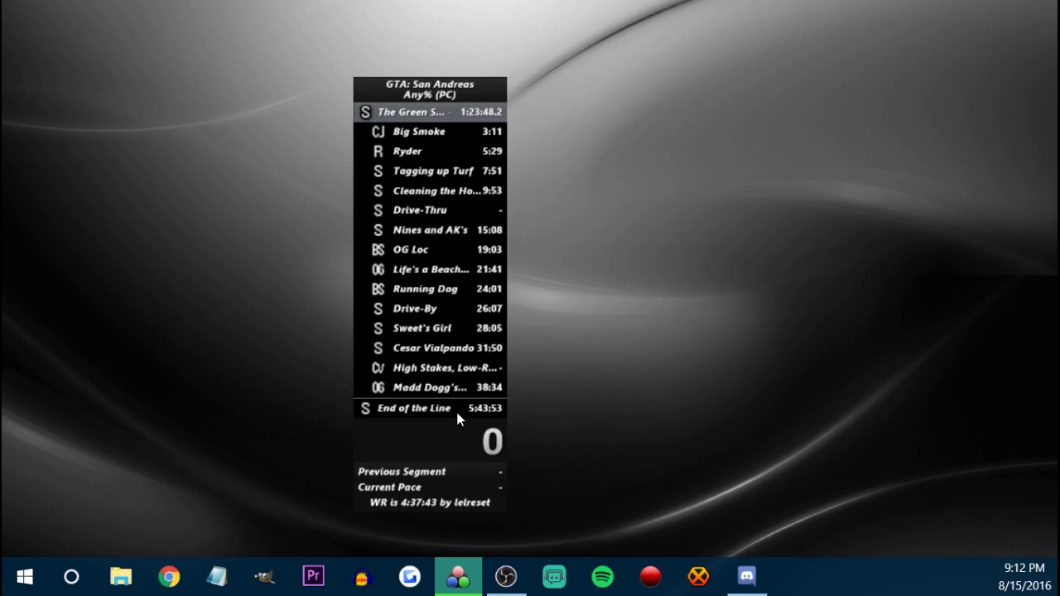
{"action": "key", "text": "KP_6"}
{"action": "key", "text": "KP_6"}
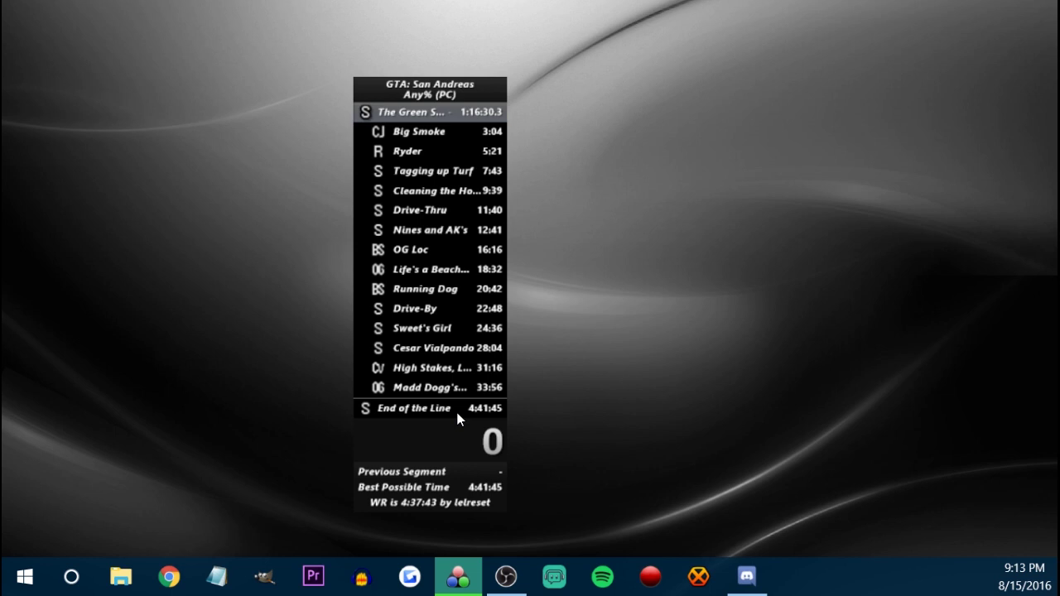
{"action": "key", "text": "KP_6"}
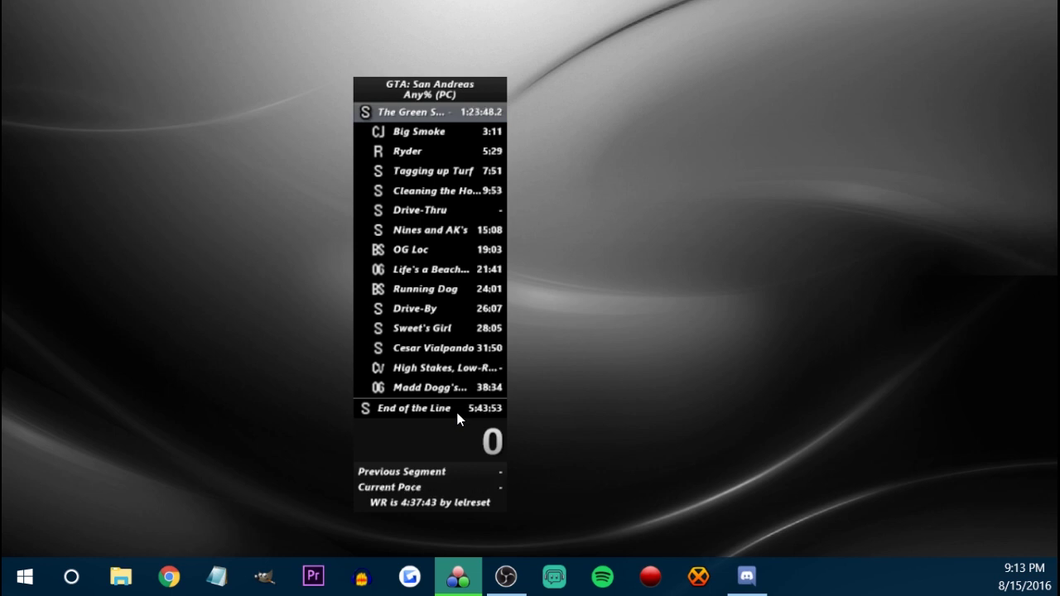
{"action": "key", "text": "KP_6"}
{"action": "key", "text": "KP_6"}
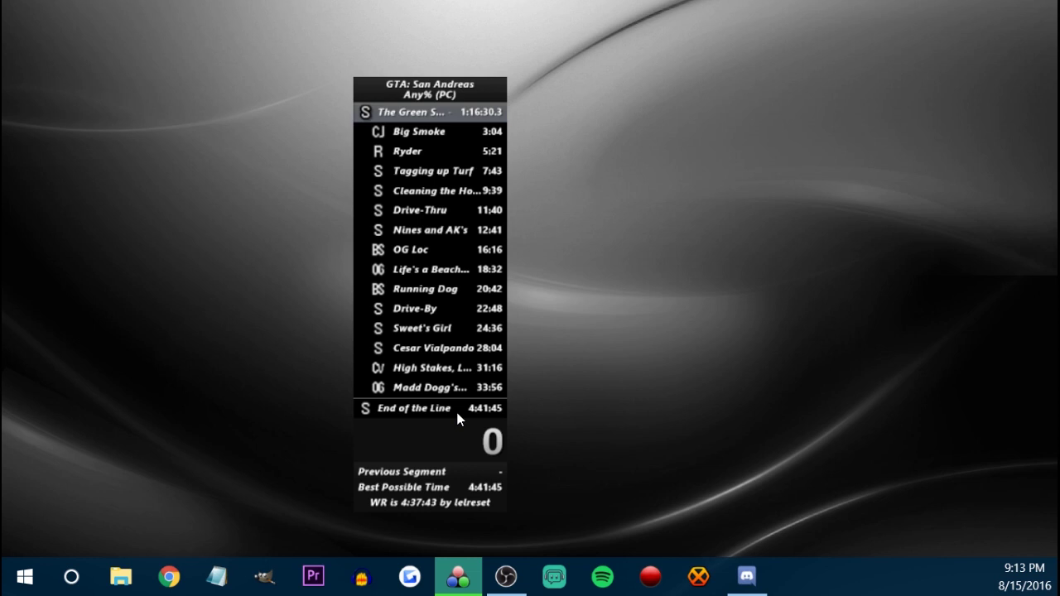
{"action": "key", "text": "KP_6"}
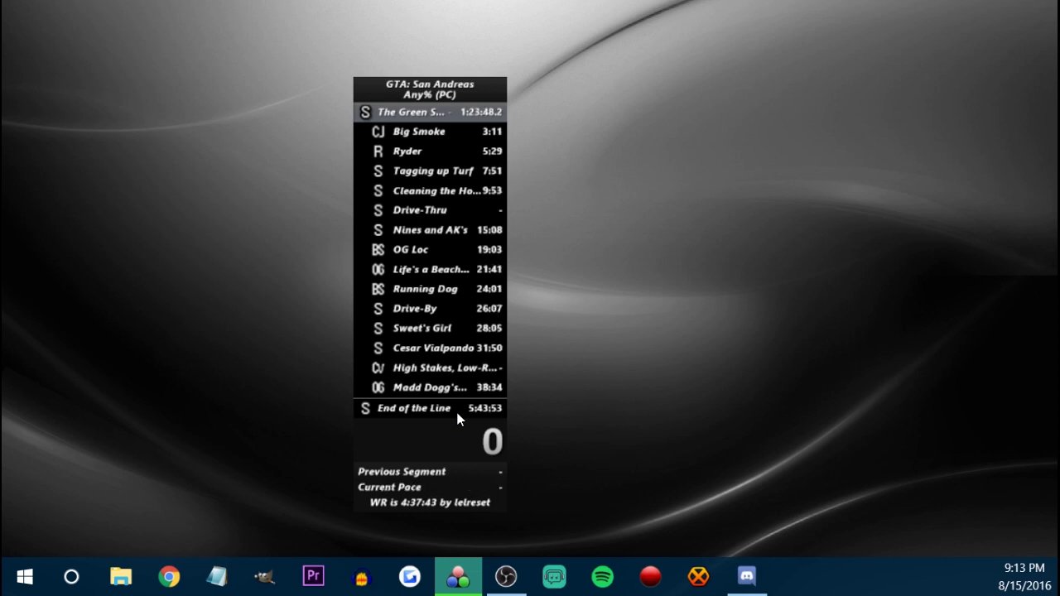
{"action": "key", "text": "KP_6"}
{"action": "key", "text": "KP_6"}
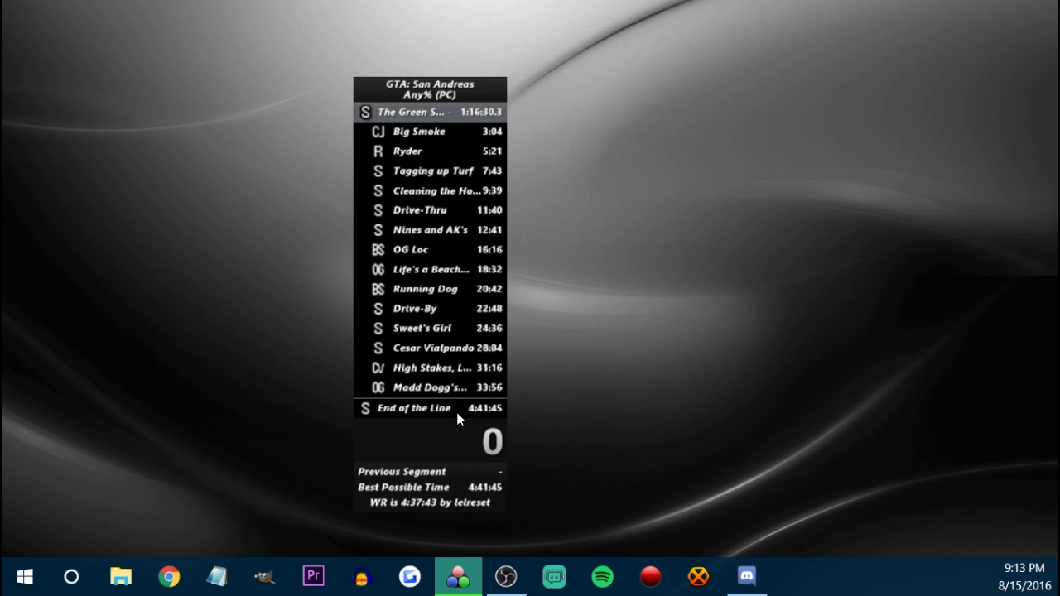
{"action": "key", "text": "KP_6"}
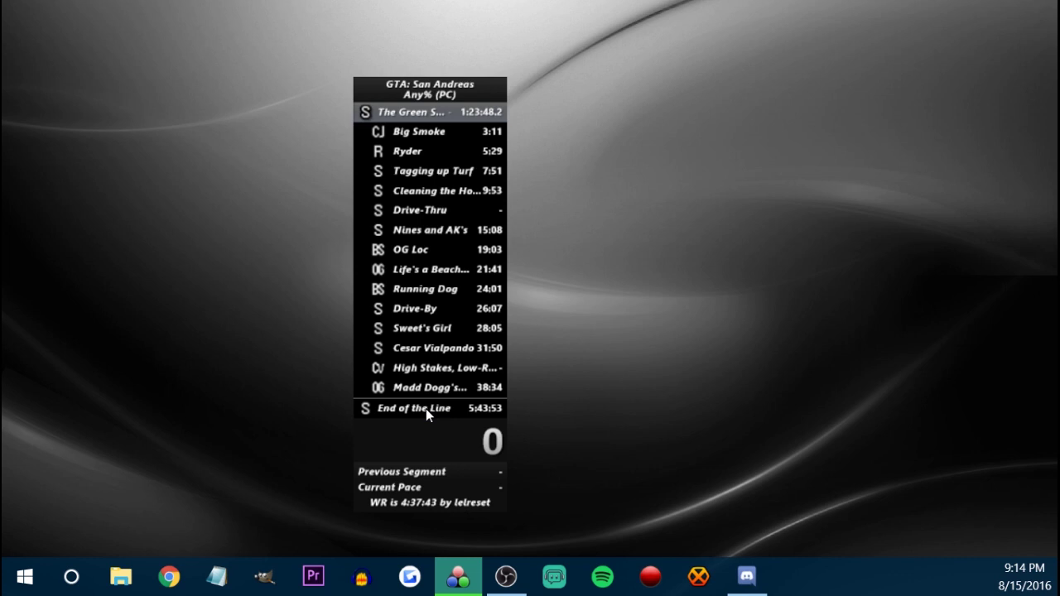
{"action": "key", "text": "KP_1"}
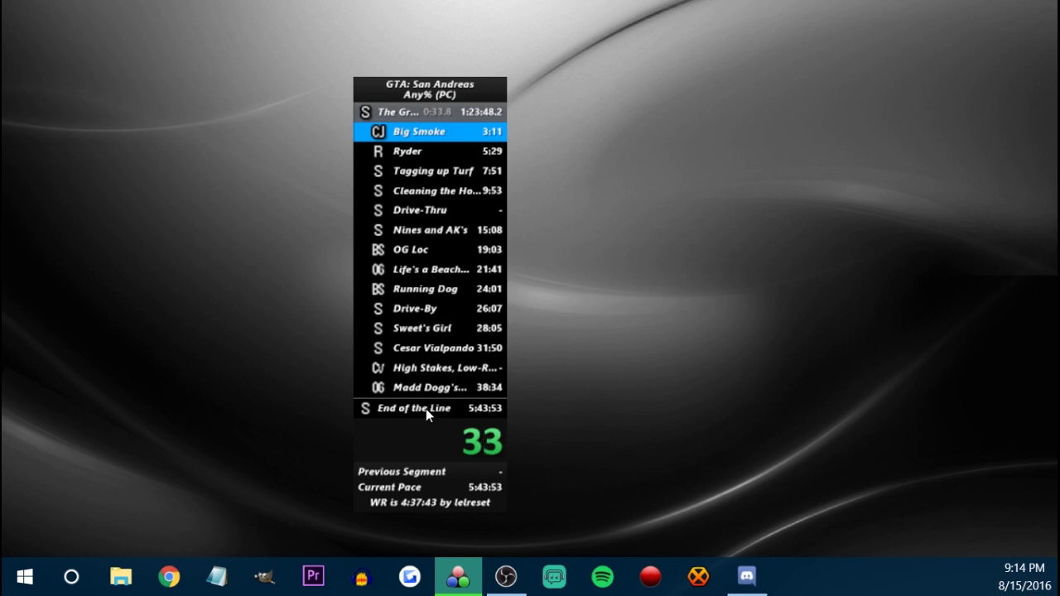
- Split through Big Smoke, Ryder and a dozen more missions, then reset the run to 0
{"action": "key", "text": "KP_1"}
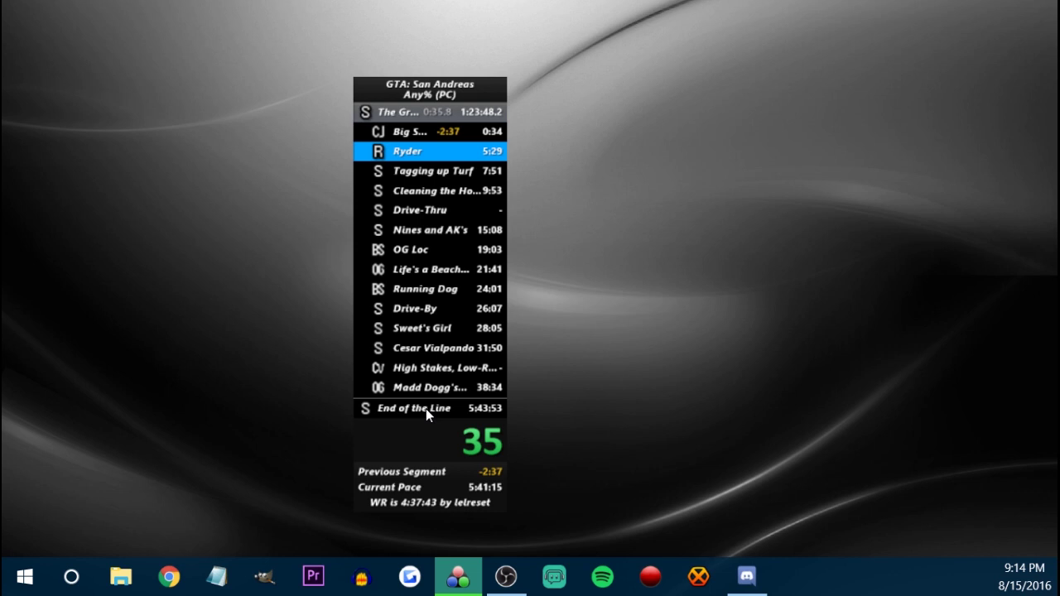
{"action": "key", "text": "KP_1"}
{"action": "key", "text": "KP_1"}
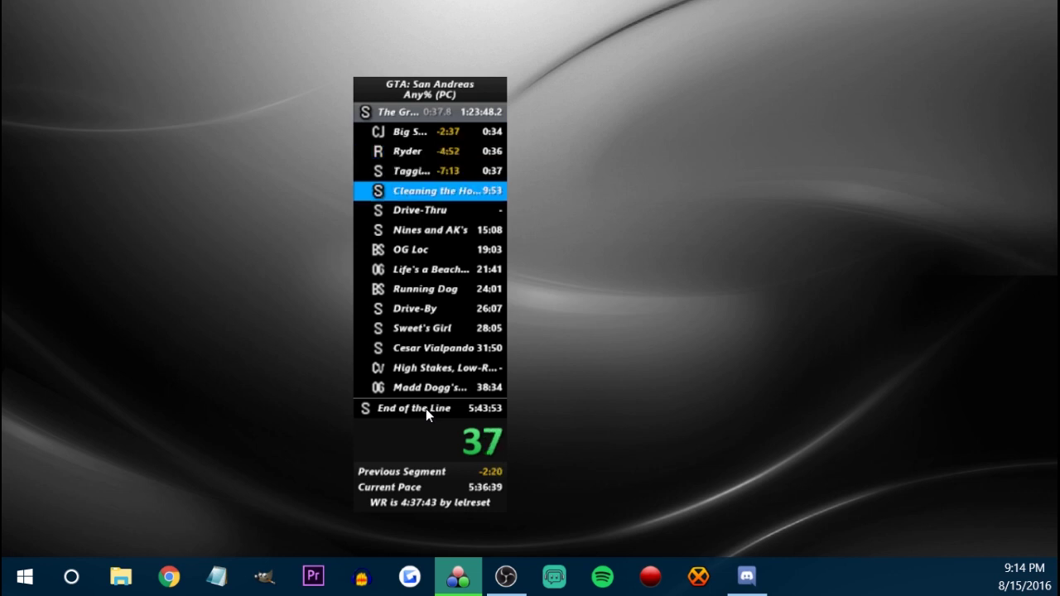
{"action": "key", "text": "KP_1"}
{"action": "key", "text": "KP_1"}
{"action": "key", "text": "KP_1"}
{"action": "key", "text": "KP_1"}
{"action": "key", "text": "KP_1"}
{"action": "key", "text": "KP_1"}
{"action": "key", "text": "KP_1"}
{"action": "key", "text": "KP_1"}
{"action": "key", "text": "KP_1"}
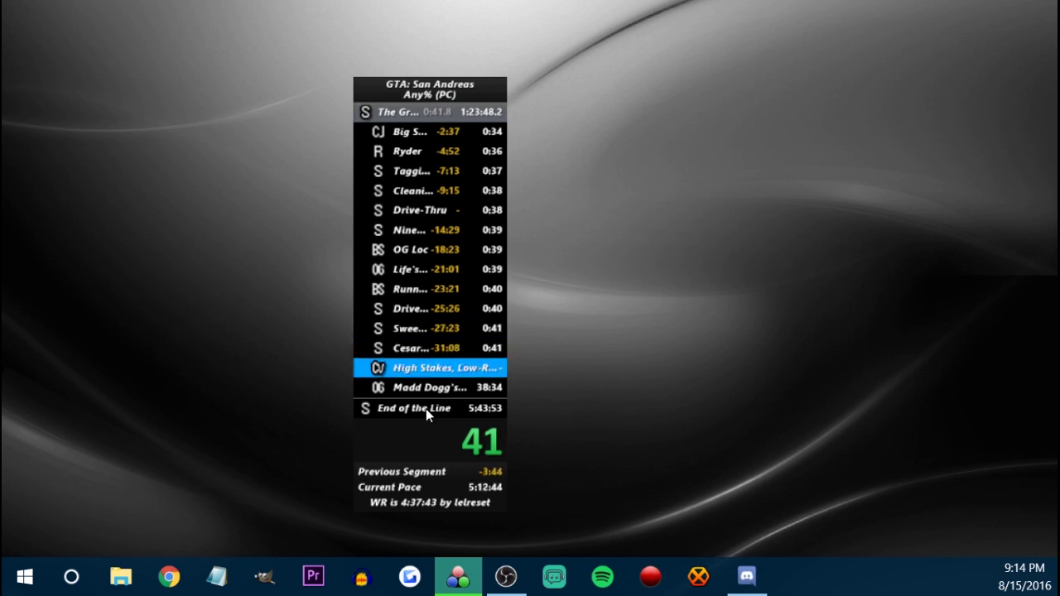
{"action": "key", "text": "KP_1"}
{"action": "key", "text": "KP_1"}
{"action": "key", "text": "KP_1"}
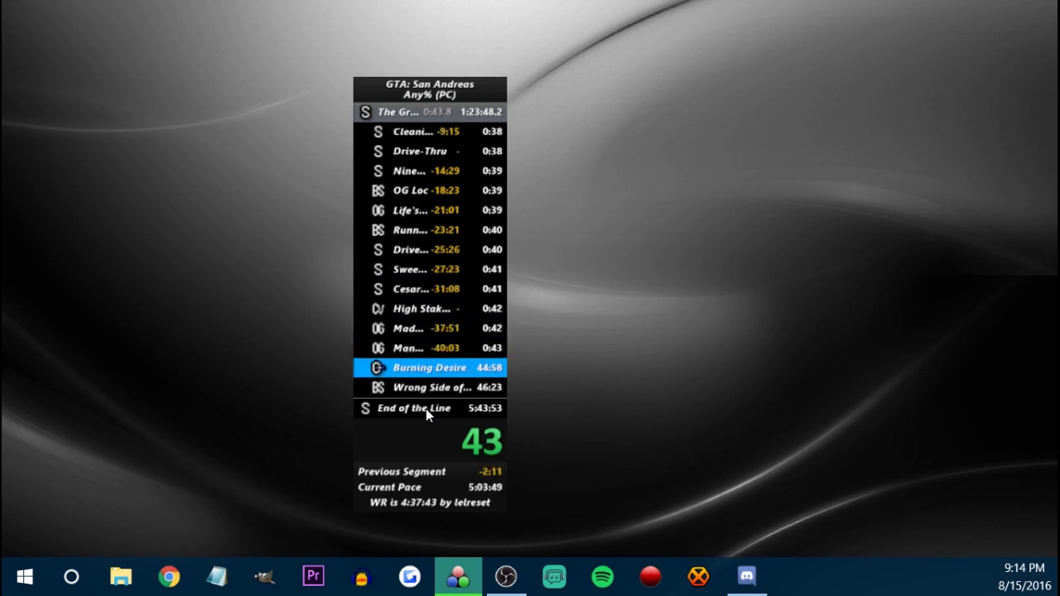
{"action": "key", "text": "KP_1"}
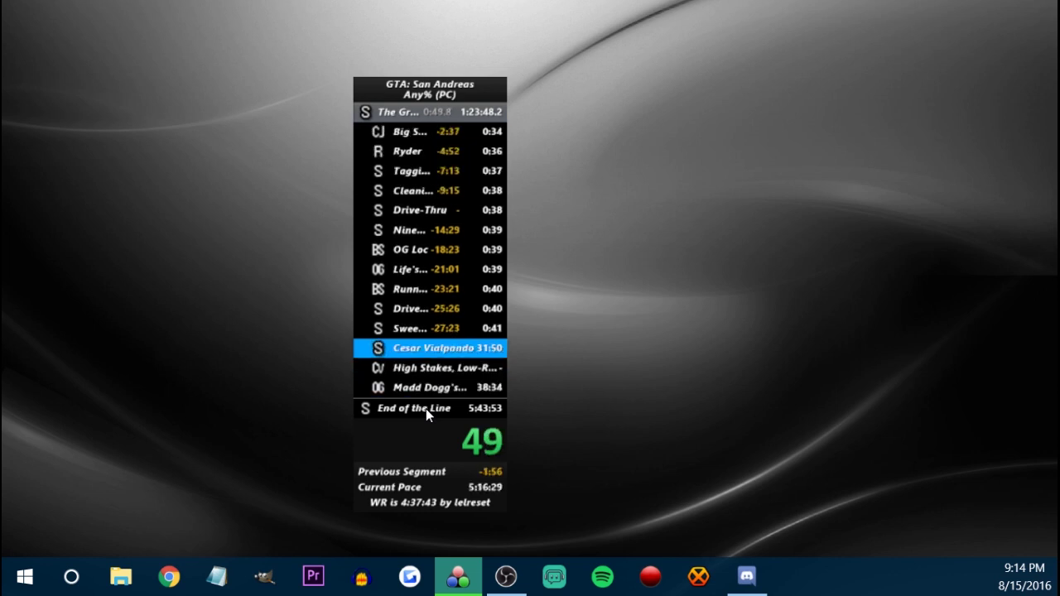
{"action": "key", "text": "KP_3"}
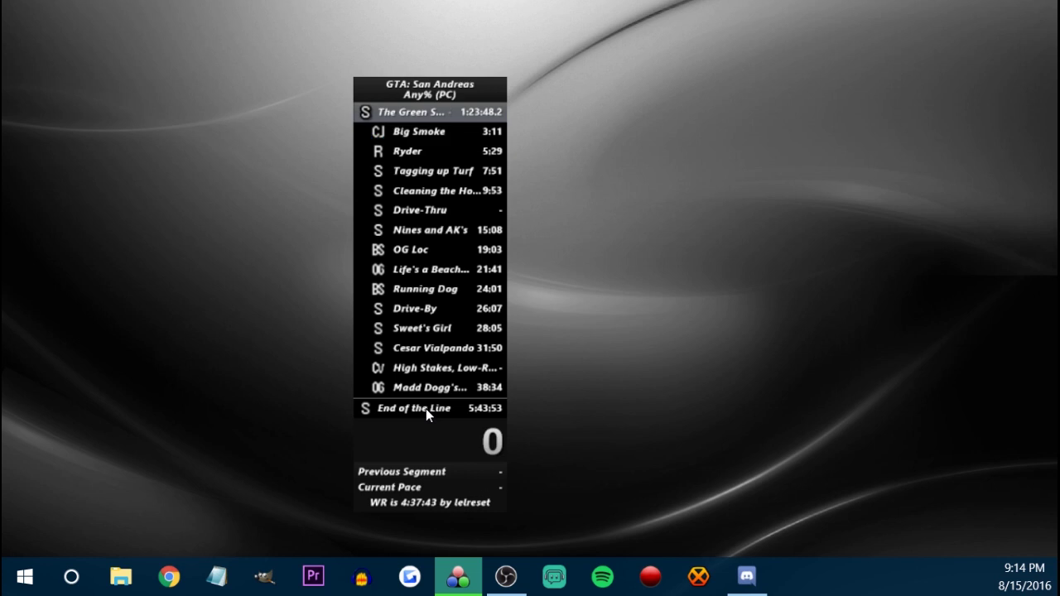
{"action": "right_click", "coordinate": [446, 361]}
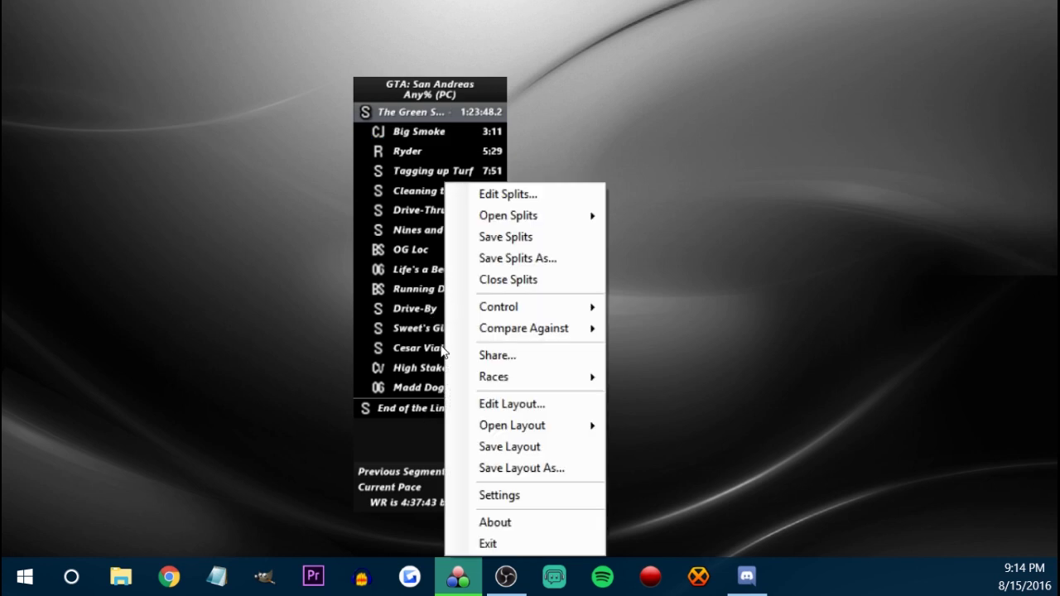
- In the Layout Editor, go through the Subsplits, World Record, Current Pace, Previous Segment, Timer and Title components
{"action": "left_click", "coordinate": [510, 405]}
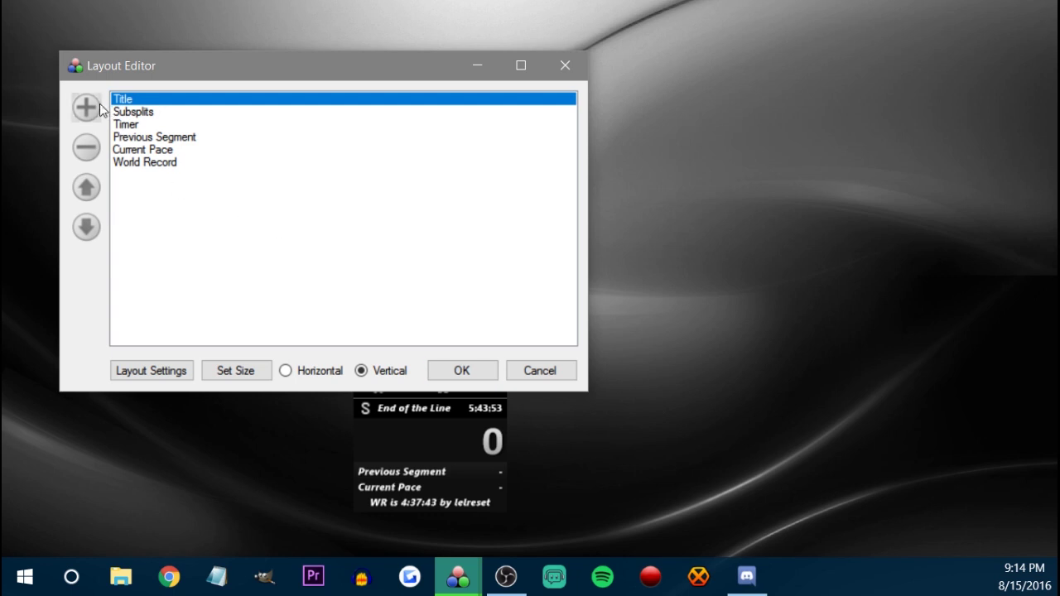
{"action": "left_click", "coordinate": [133, 114]}
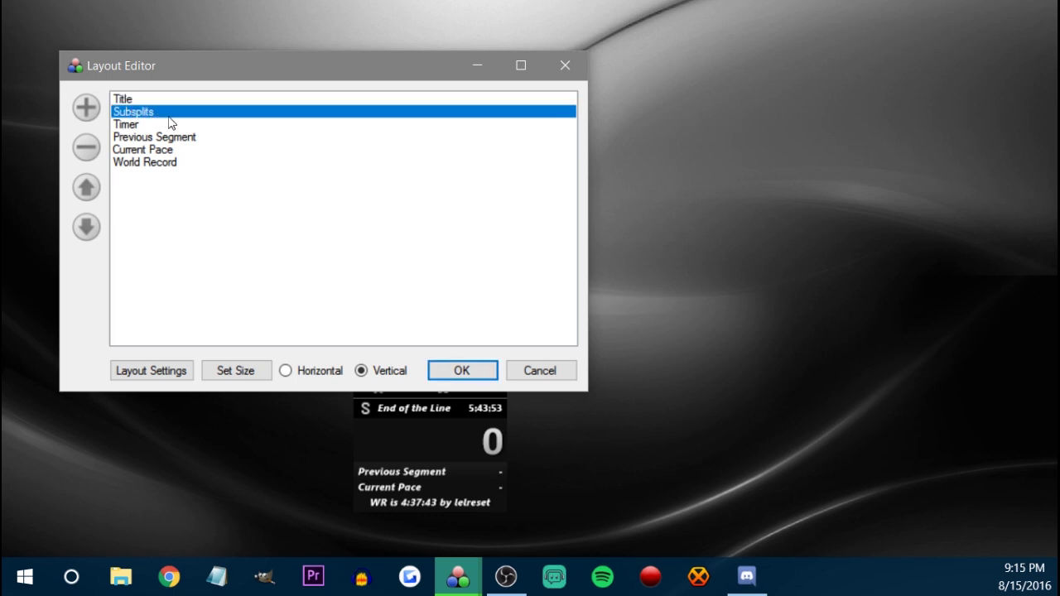
{"action": "left_click", "coordinate": [159, 165]}
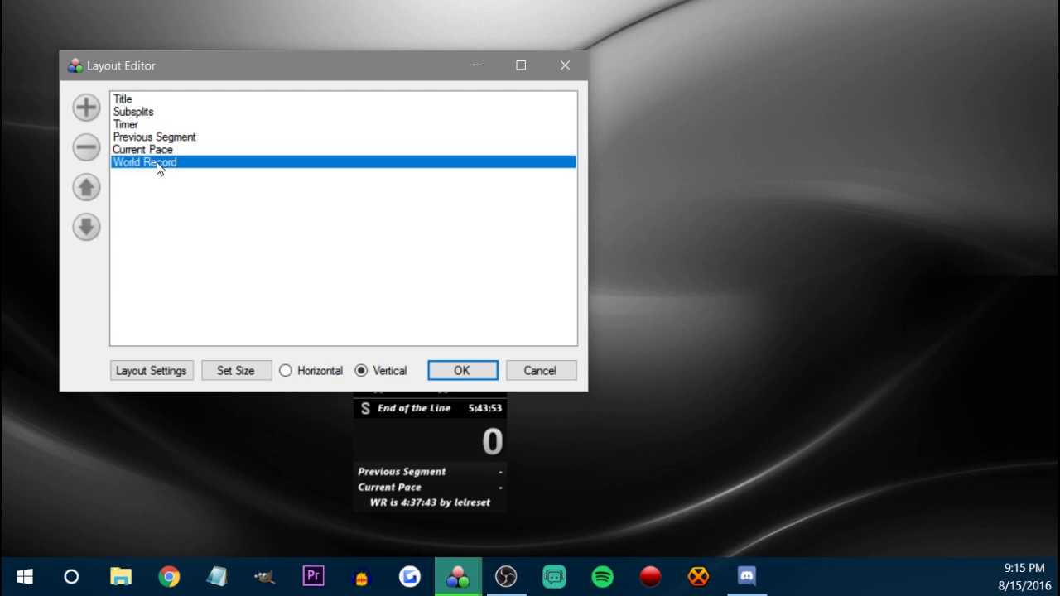
{"action": "left_click", "coordinate": [149, 150]}
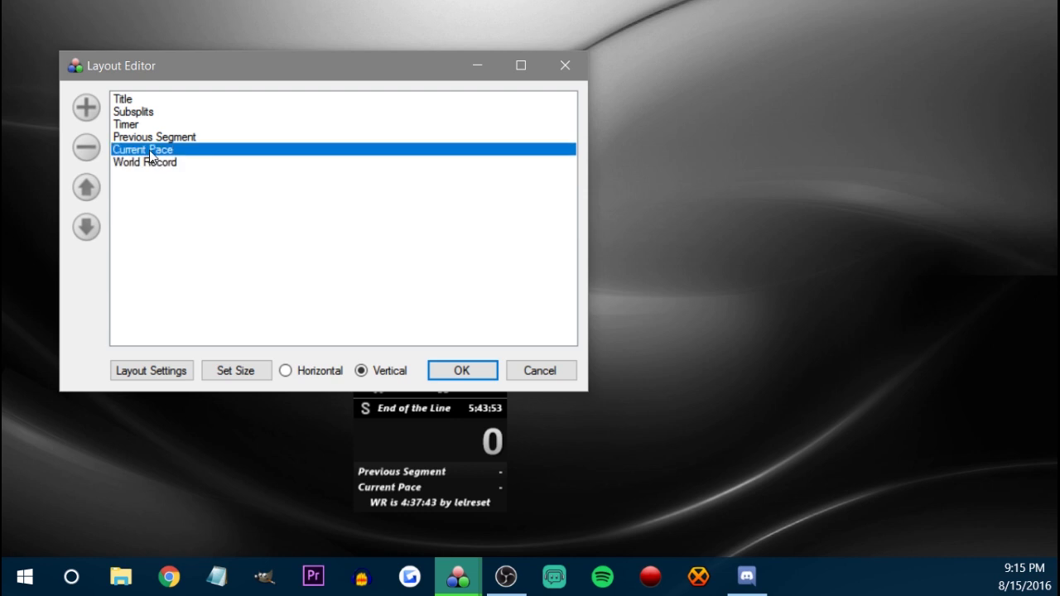
{"action": "left_click", "coordinate": [152, 138]}
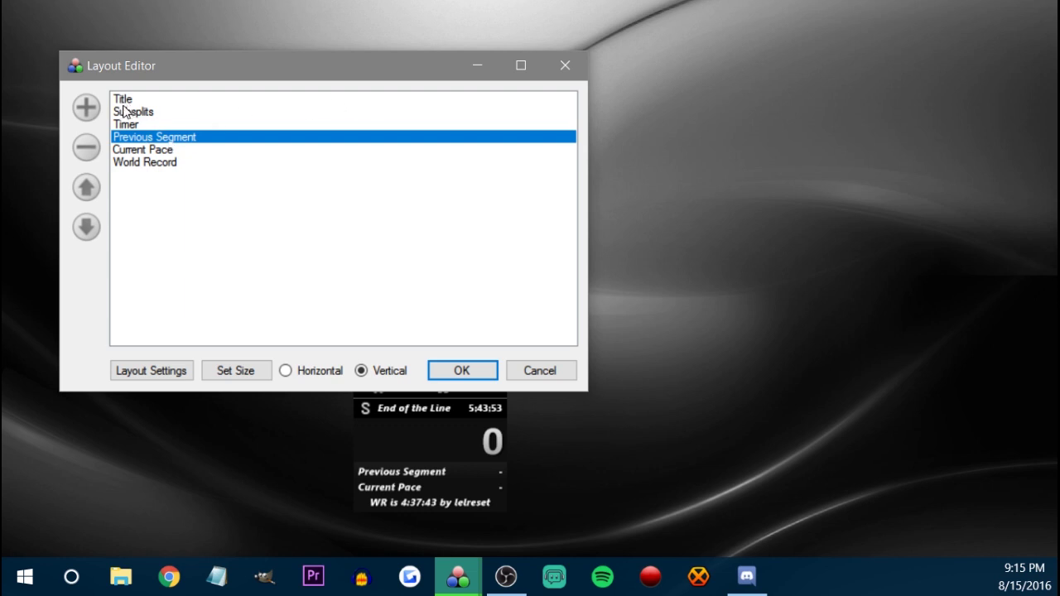
{"action": "left_click", "coordinate": [137, 125]}
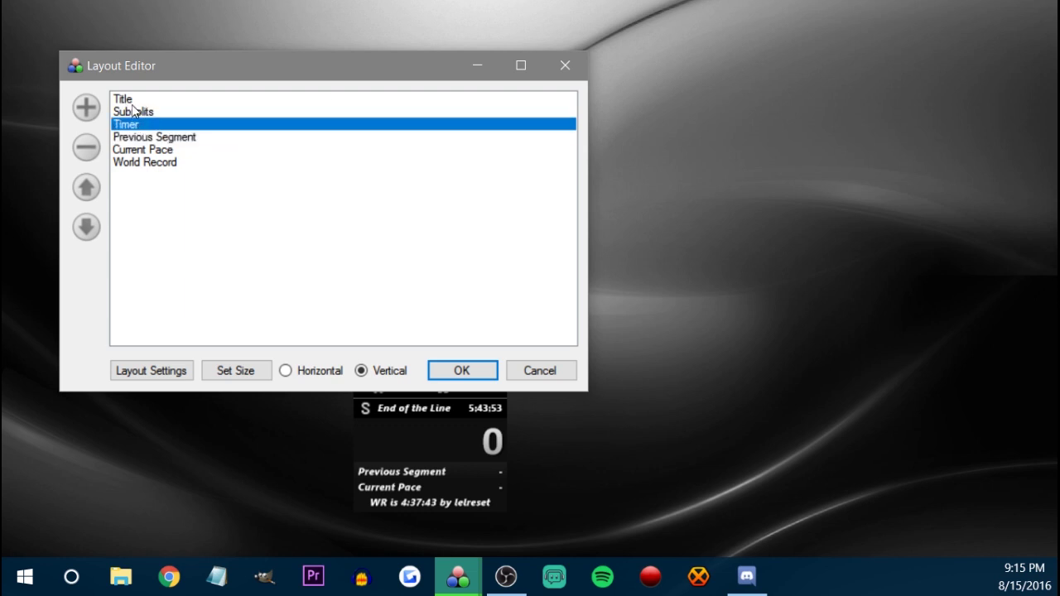
{"action": "left_click", "coordinate": [131, 100]}
- Remove Title, Subsplits, Previous Segment, Current Pace and World Record, apply, and move the window down-left
{"action": "left_click", "coordinate": [86, 147]}
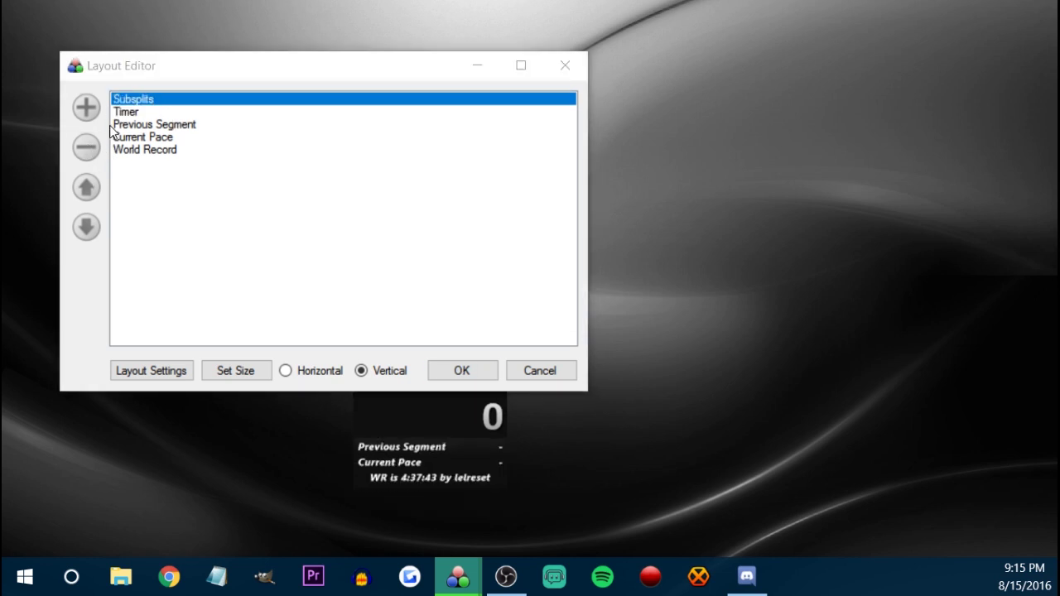
{"action": "left_click", "coordinate": [88, 146]}
{"action": "left_click", "coordinate": [147, 114]}
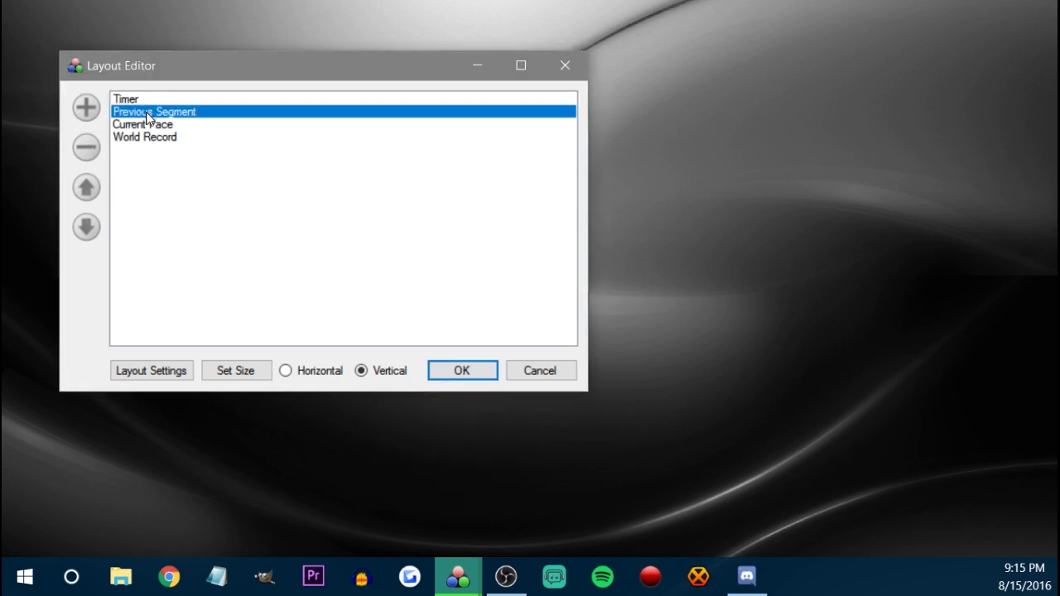
{"action": "left_click", "coordinate": [93, 147]}
{"action": "left_click", "coordinate": [93, 149]}
{"action": "left_click", "coordinate": [92, 148]}
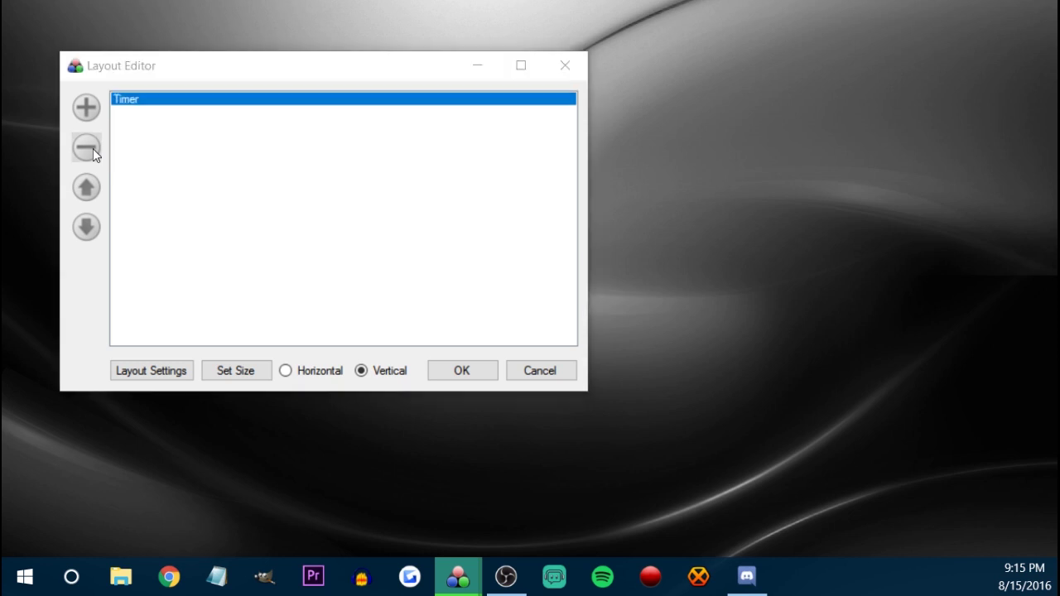
{"action": "left_click", "coordinate": [462, 370]}
{"action": "left_click_drag", "start_coordinate": [447, 89], "coordinate": [318, 330]}
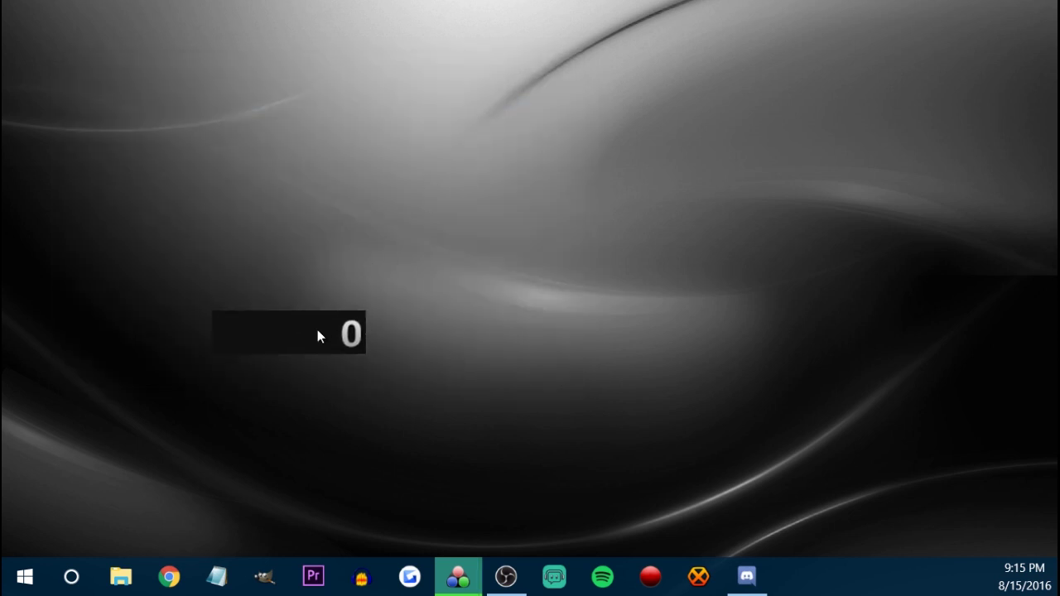
- Run the timer-only window briefly and reset it, then open and close the Splits Editor
{"action": "key", "text": "KP_1"}
{"action": "key", "text": "KP_3"}
{"action": "right_click", "coordinate": [300, 327]}
{"action": "left_click", "coordinate": [336, 187]}
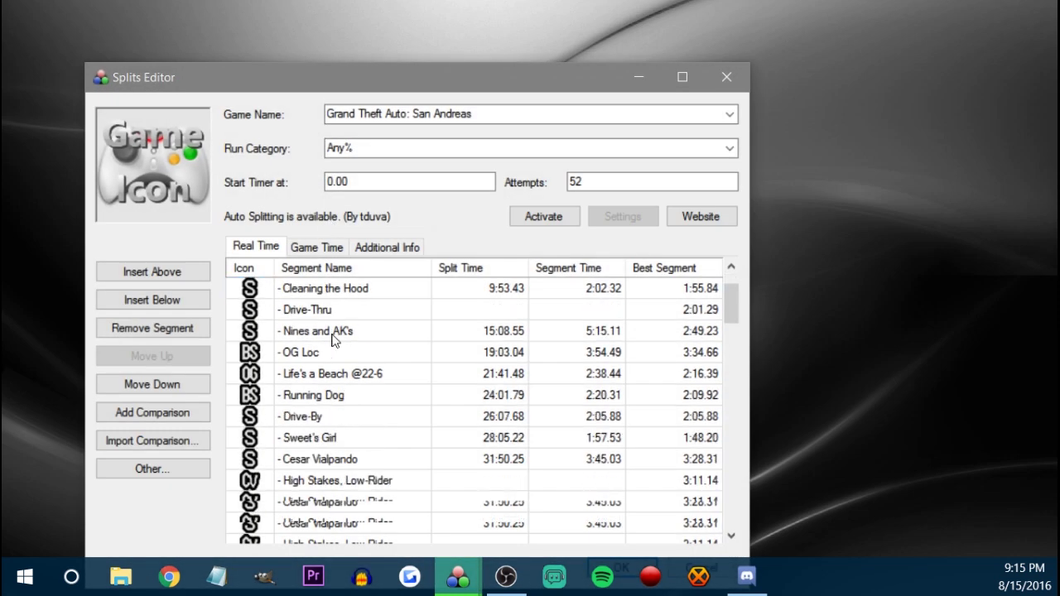
{"action": "scroll", "coordinate": [334, 339], "scroll_direction": "down", "scroll_amount": 20}
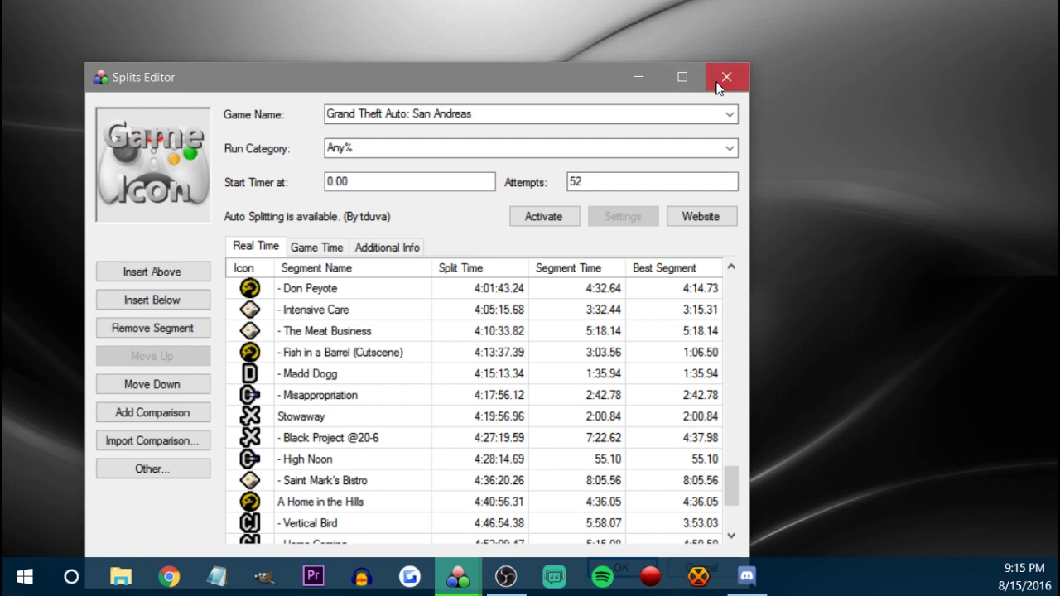
{"action": "left_click", "coordinate": [718, 83]}
{"action": "right_click", "coordinate": [290, 332]}
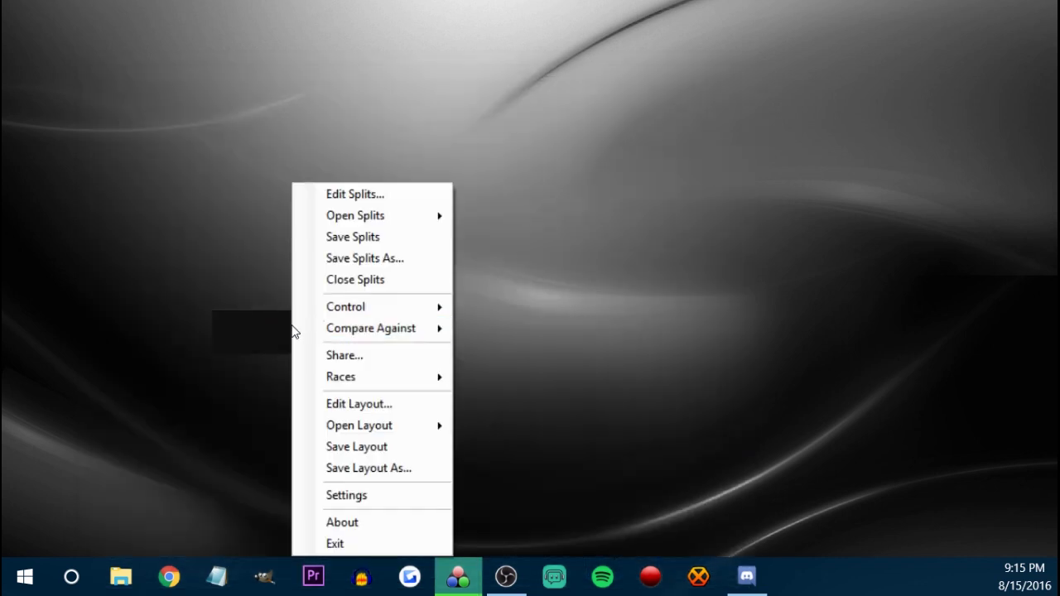
- Add a Splits list component to the layout, apply it, and move the window up-left
{"action": "left_click", "coordinate": [359, 403]}
{"action": "left_click", "coordinate": [134, 157]}
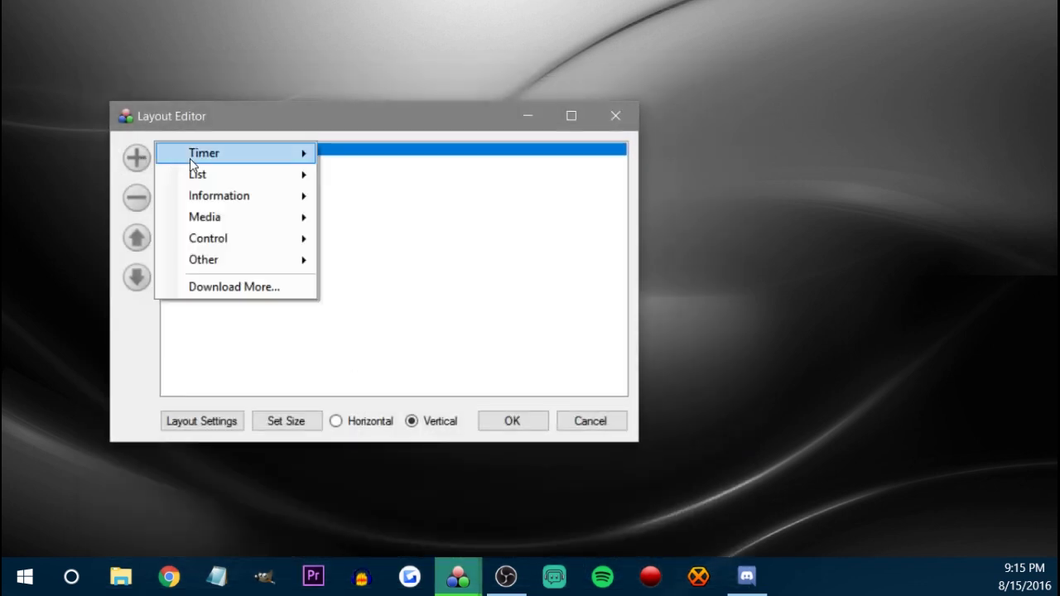
{"action": "mouse_move", "coordinate": [260, 180]}
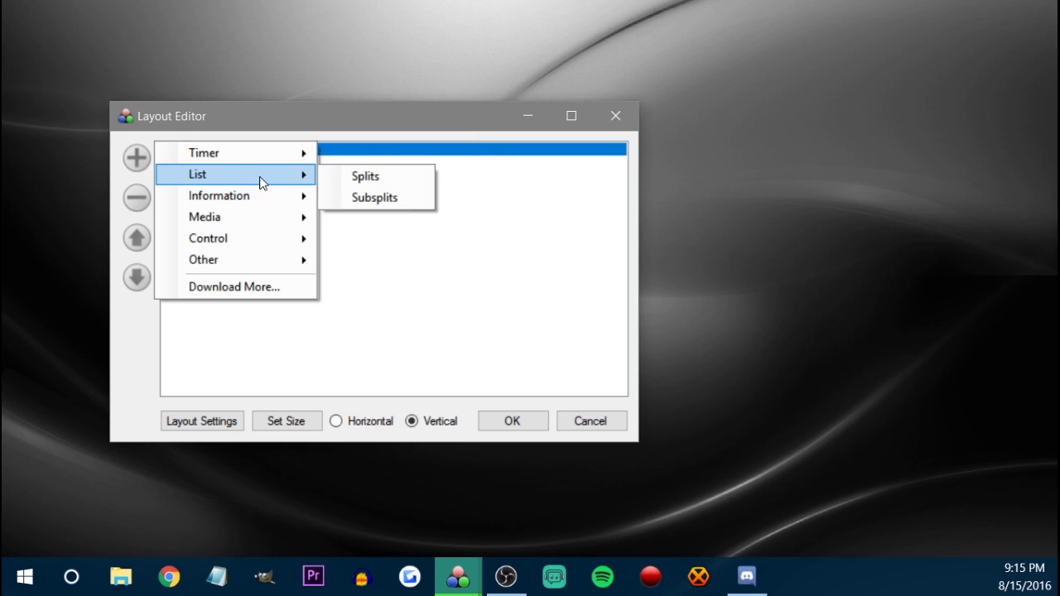
{"action": "left_click", "coordinate": [365, 176]}
{"action": "left_click", "coordinate": [511, 420]}
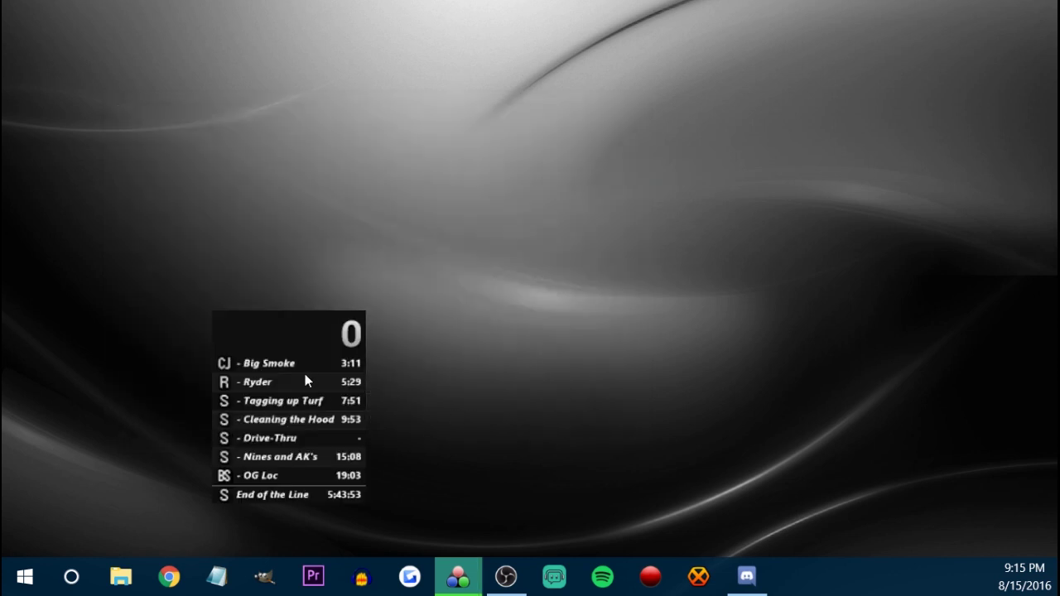
{"action": "left_click_drag", "start_coordinate": [278, 329], "coordinate": [261, 183]}
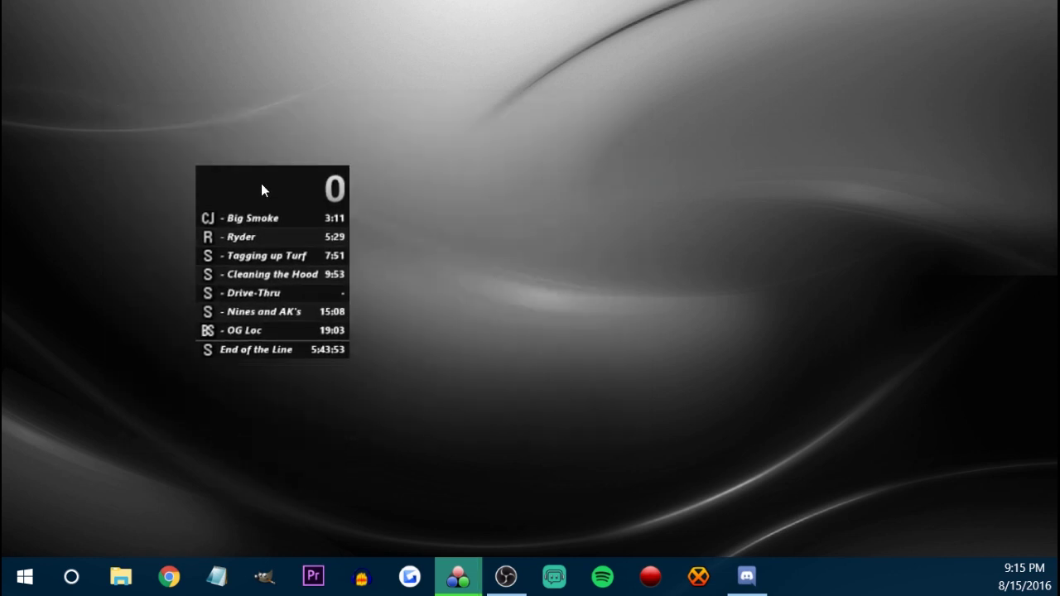
- Reopen the Layout Editor and move the Splits component above the Timer
{"action": "right_click", "coordinate": [273, 257]}
{"action": "left_click", "coordinate": [357, 404]}
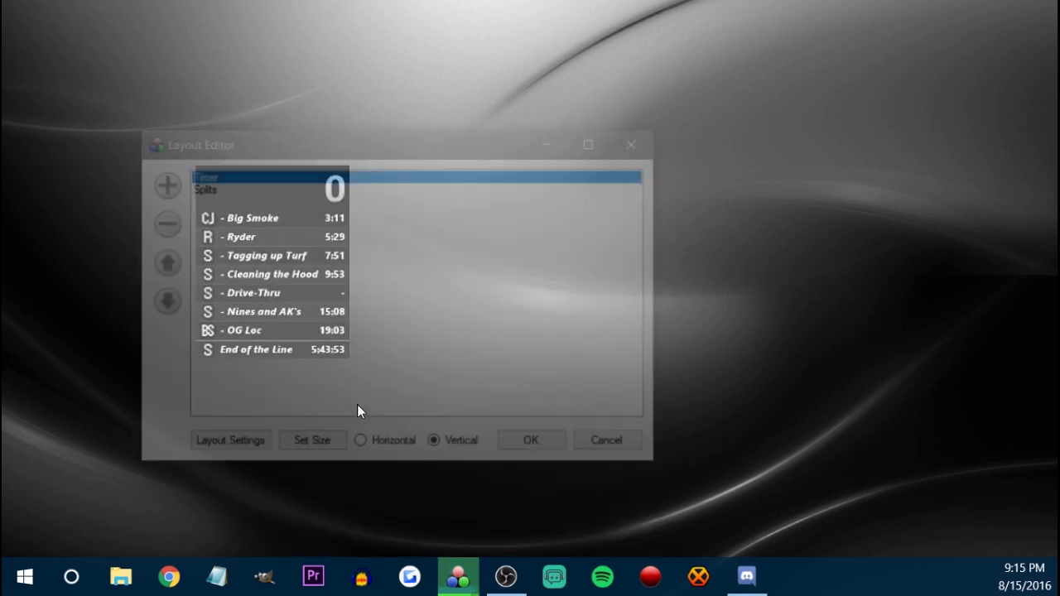
{"action": "left_click_drag", "start_coordinate": [305, 155], "coordinate": [695, 107]}
{"action": "left_click", "coordinate": [623, 141]}
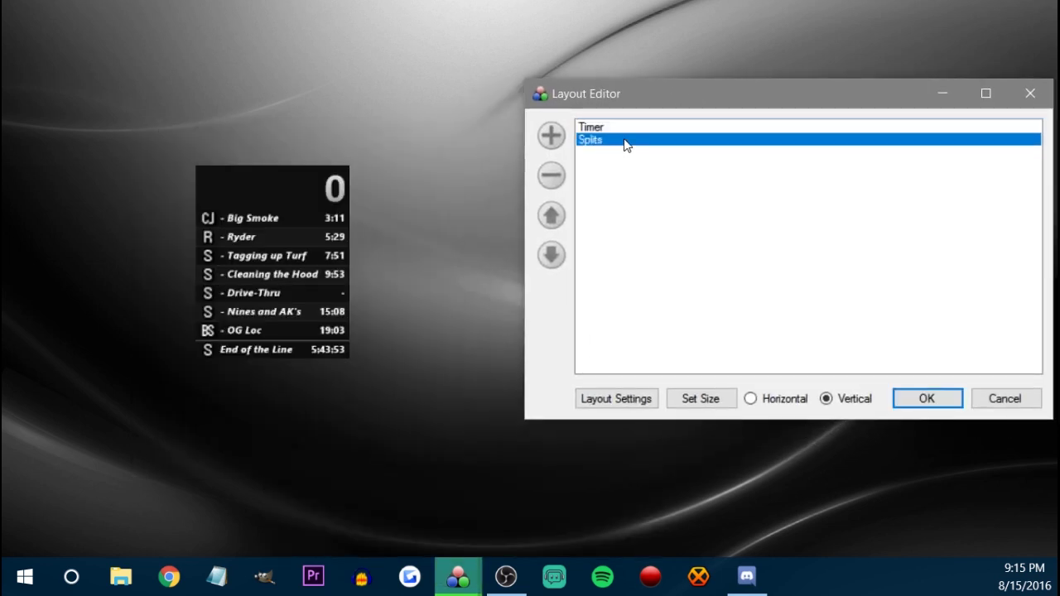
{"action": "left_click", "coordinate": [559, 211]}
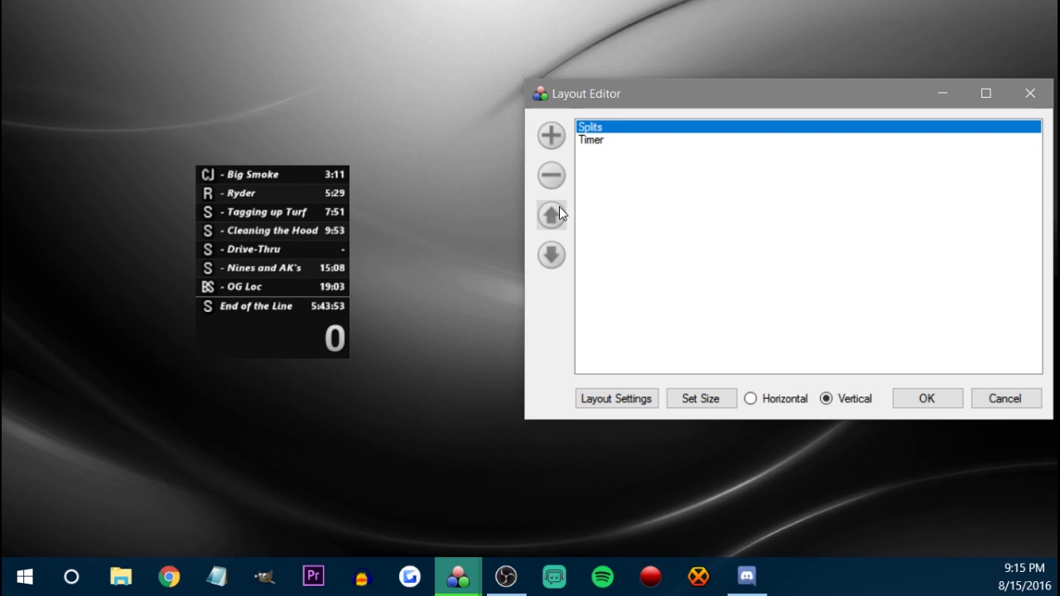
- Add a Title component, move it to the top of the layout, then discard the changes
{"action": "left_click", "coordinate": [558, 136]}
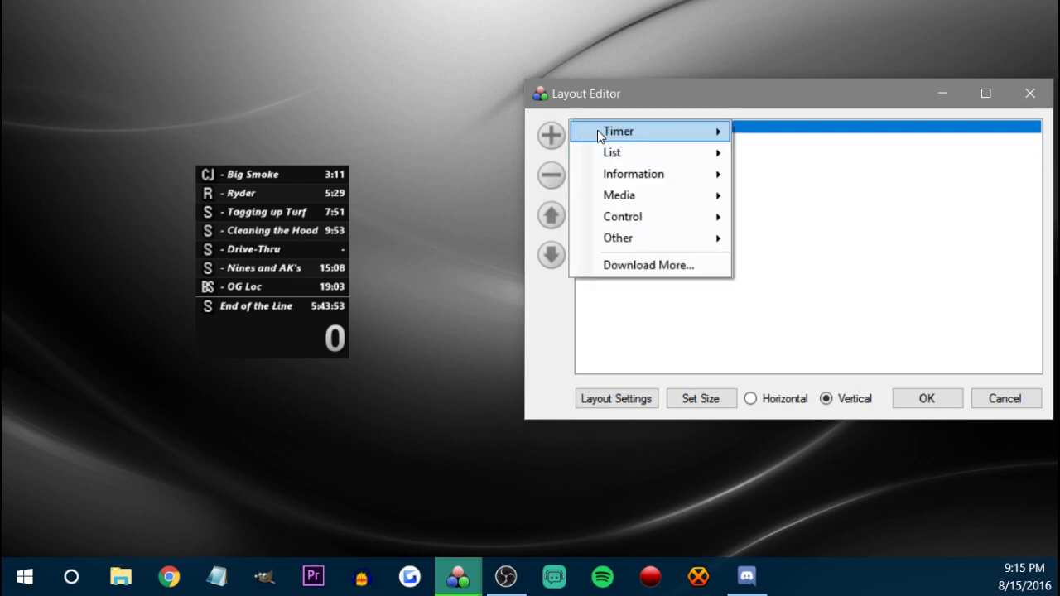
{"action": "mouse_move", "coordinate": [615, 135]}
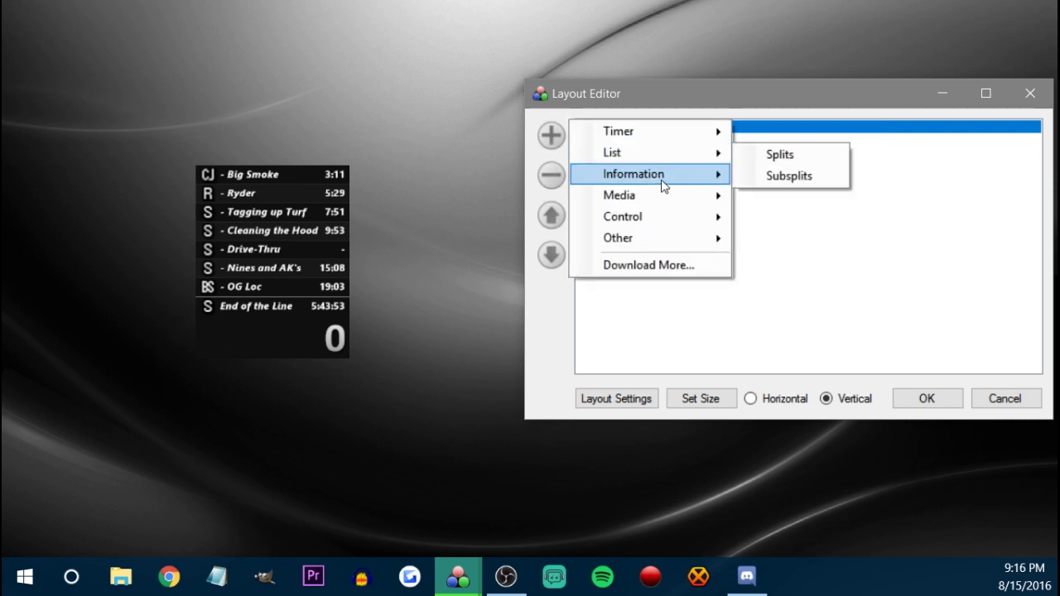
{"action": "mouse_move", "coordinate": [663, 186]}
{"action": "mouse_move", "coordinate": [656, 166]}
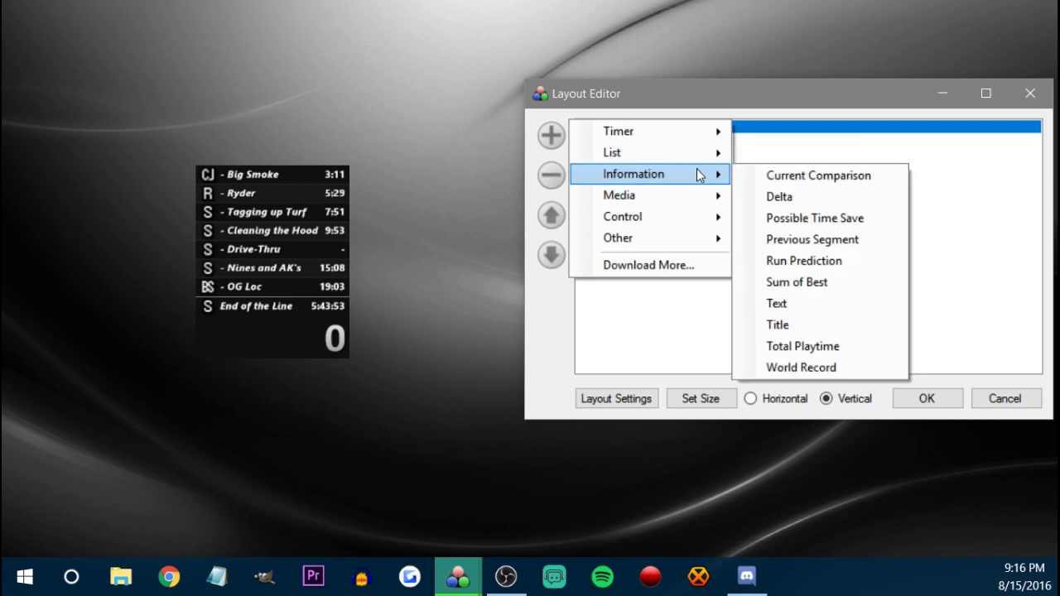
{"action": "left_click", "coordinate": [789, 324]}
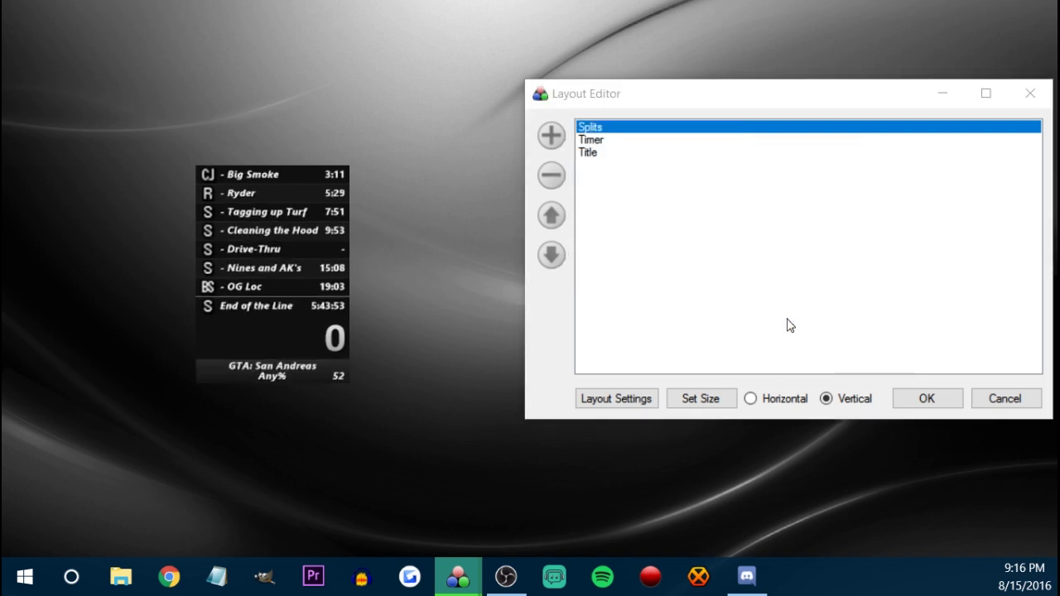
{"action": "left_click", "coordinate": [593, 154]}
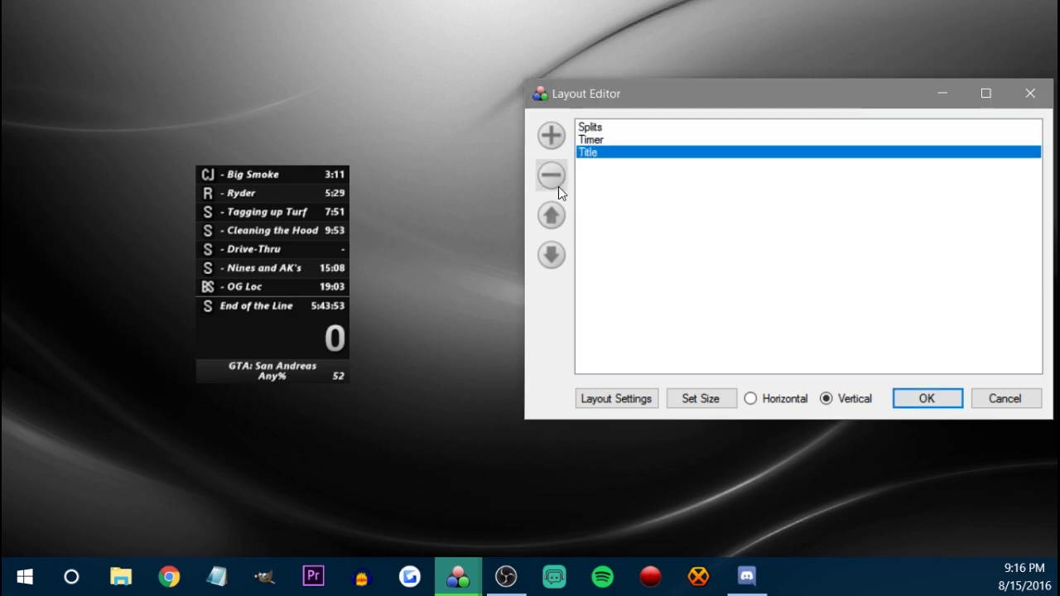
{"action": "left_click", "coordinate": [552, 214]}
{"action": "left_click", "coordinate": [554, 213]}
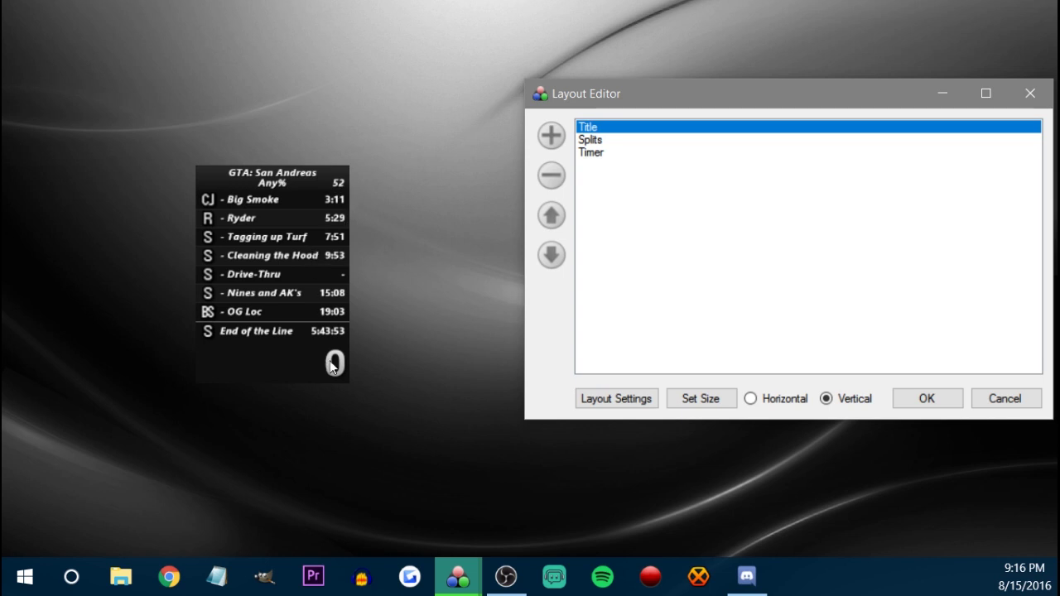
{"action": "left_click", "coordinate": [1015, 402]}
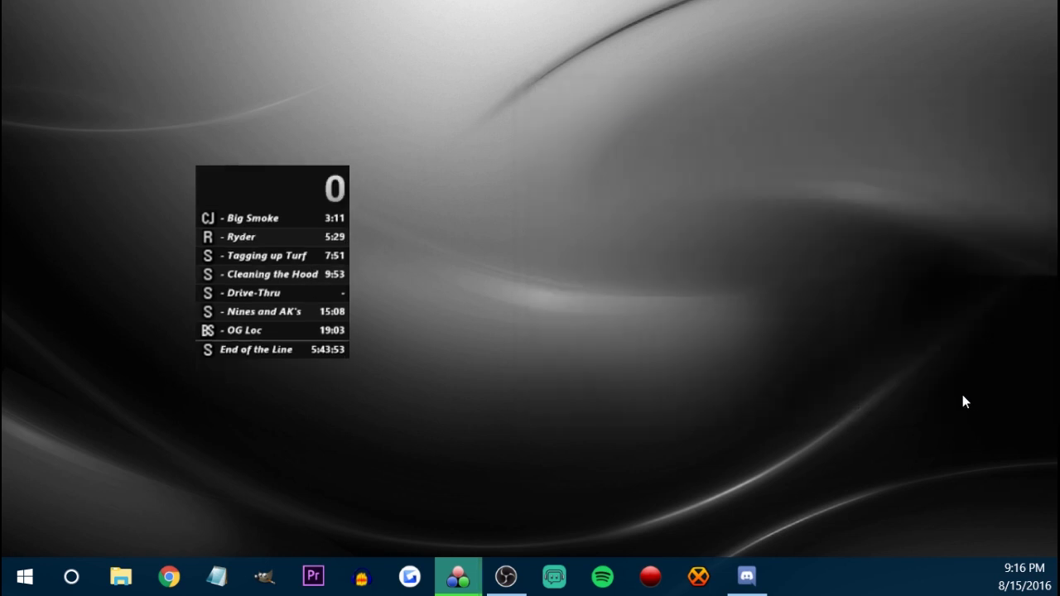
- Load the Sub Split Layout without saving the current layout
{"action": "right_click", "coordinate": [305, 270]}
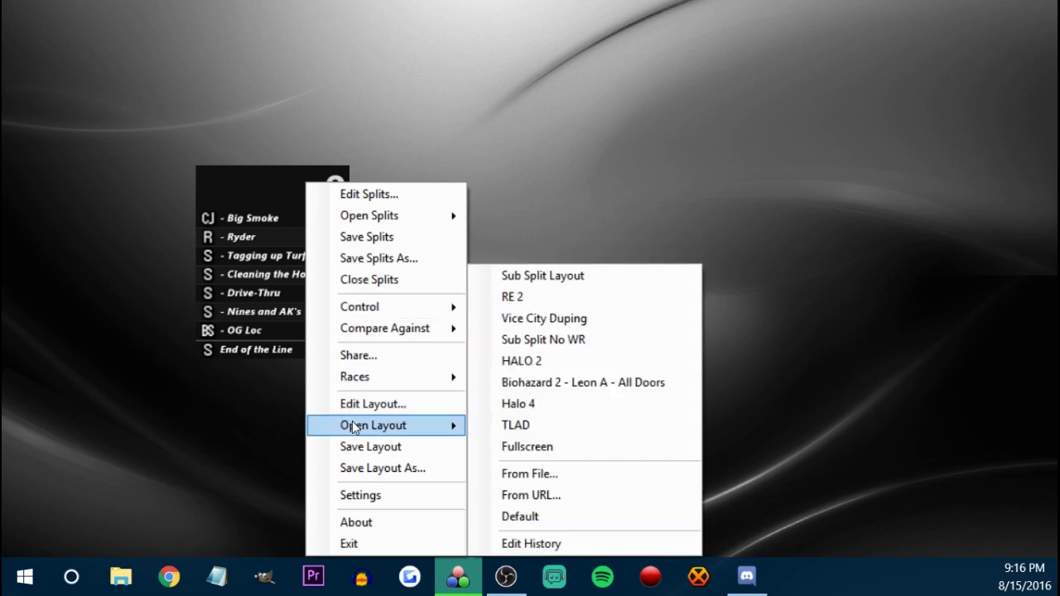
{"action": "left_click", "coordinate": [563, 284]}
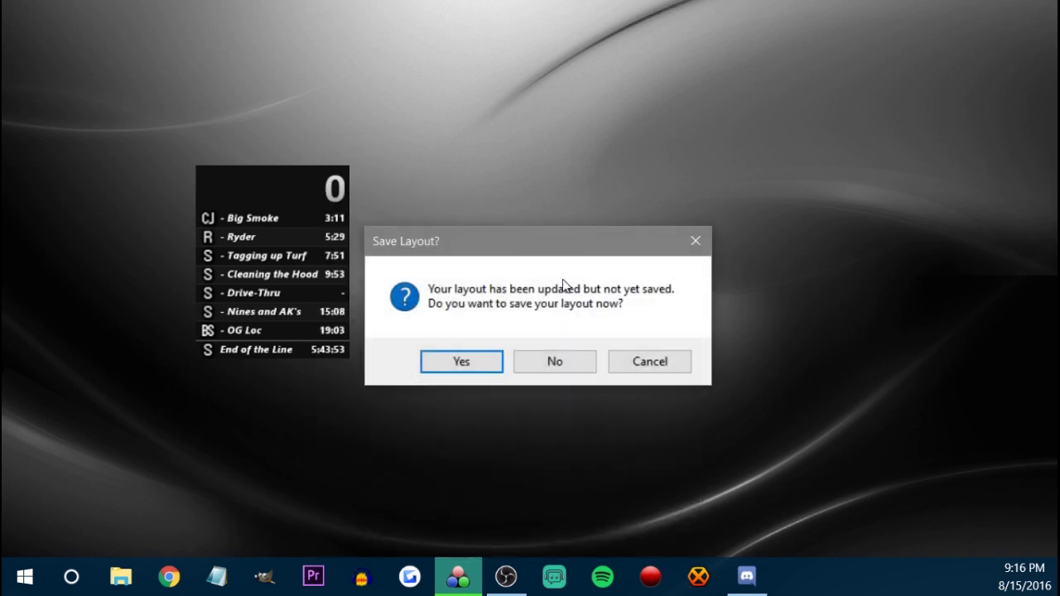
{"action": "left_click", "coordinate": [561, 358]}
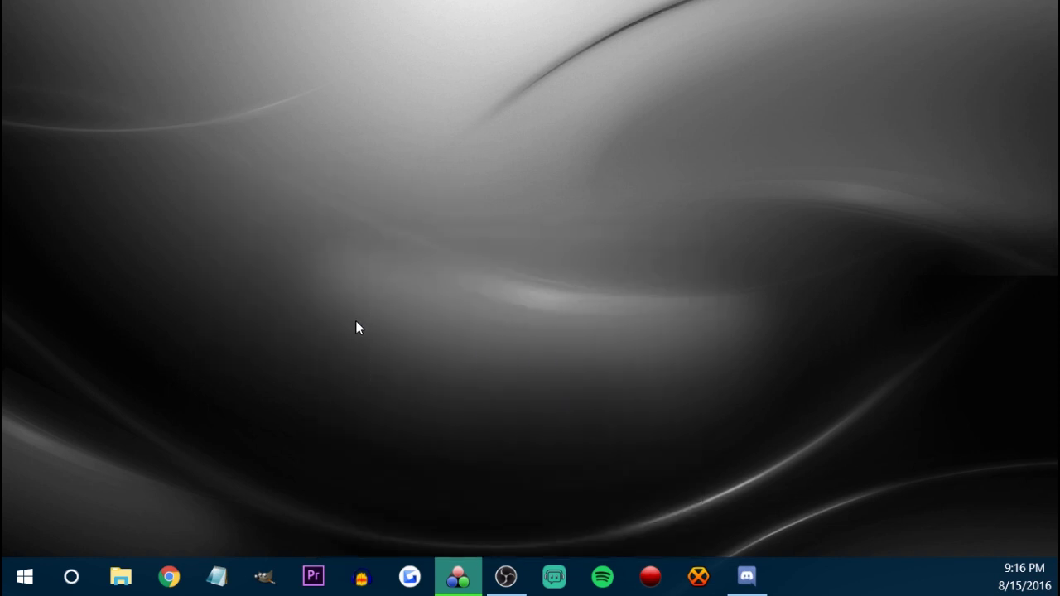
- Move the timer window up and open the splits editor for the Any% run
{"action": "left_click_drag", "start_coordinate": [348, 199], "coordinate": [315, 114]}
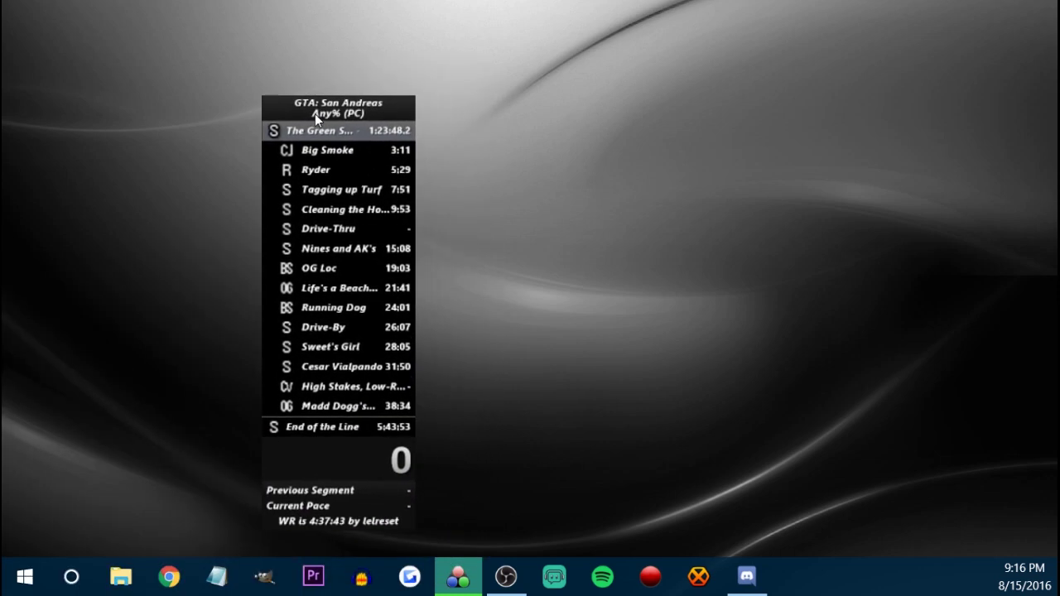
{"action": "right_click", "coordinate": [350, 227]}
{"action": "left_click", "coordinate": [408, 198]}
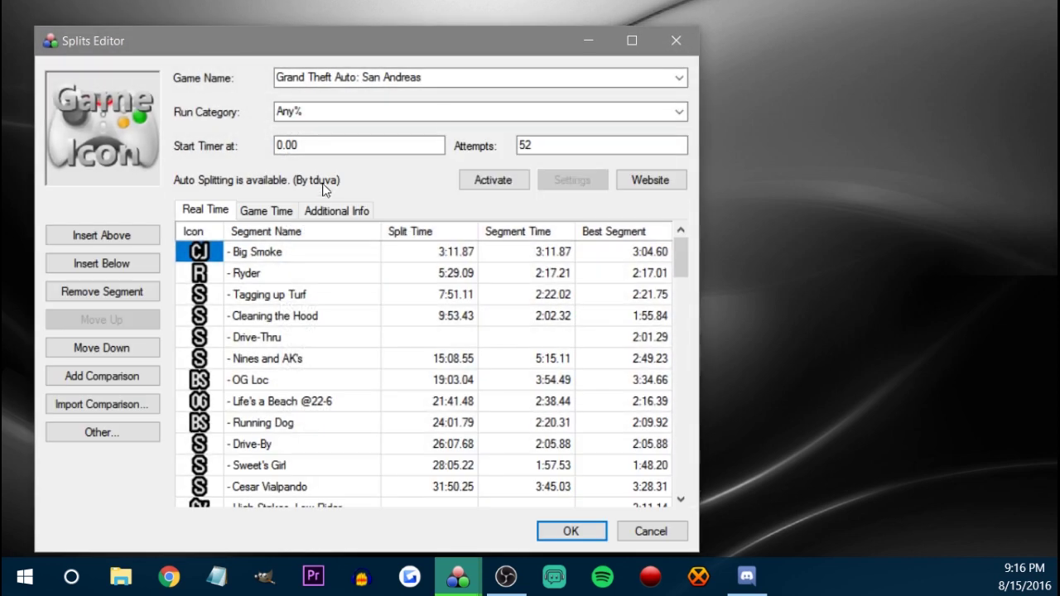
- Keep the platform as PC and mark the run as played on an emulator
{"action": "left_click", "coordinate": [349, 211]}
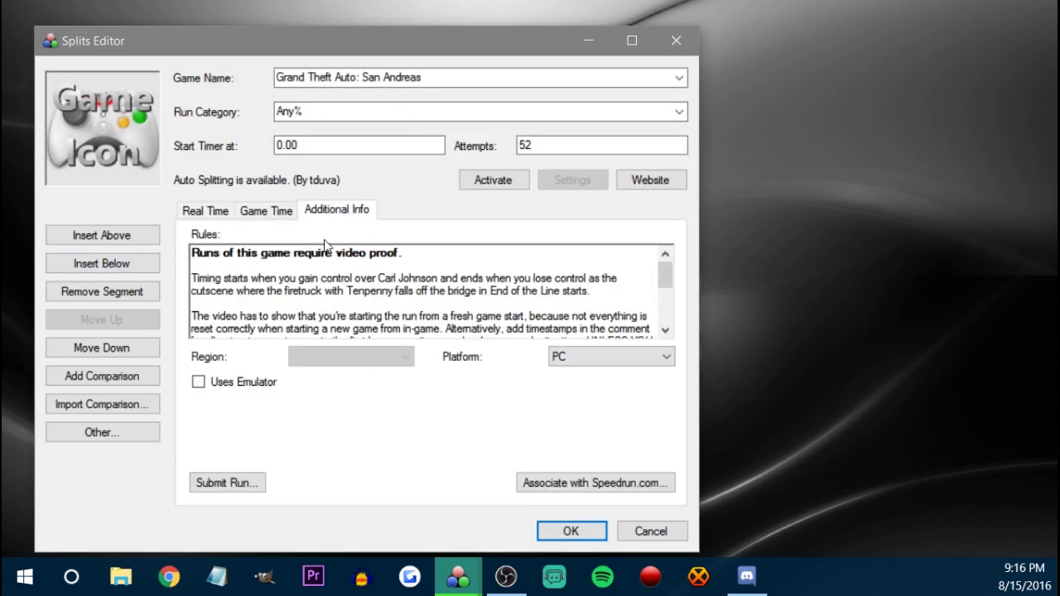
{"action": "left_click", "coordinate": [580, 358]}
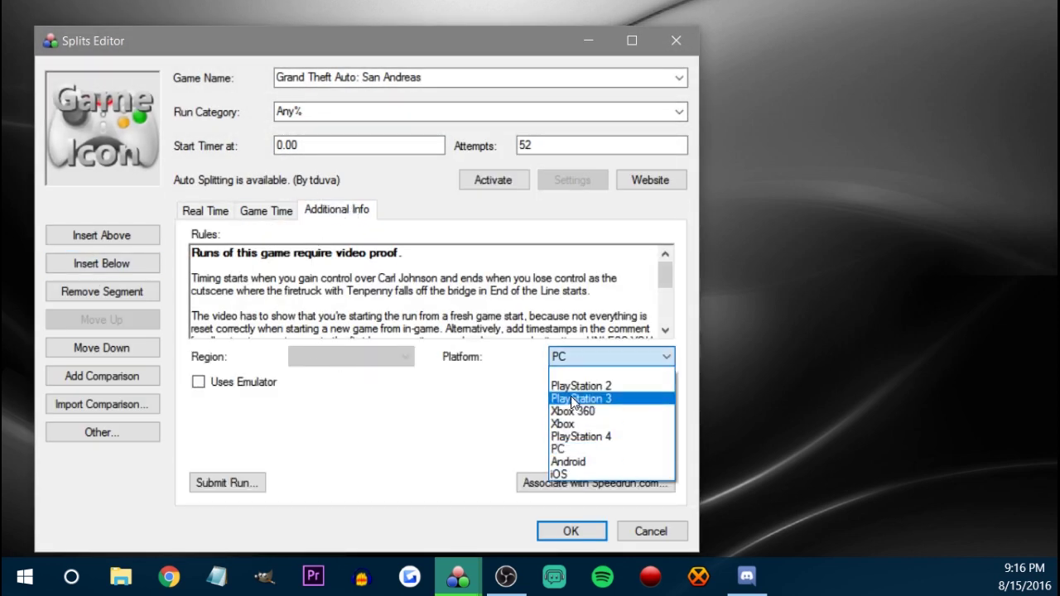
{"action": "left_click", "coordinate": [585, 360]}
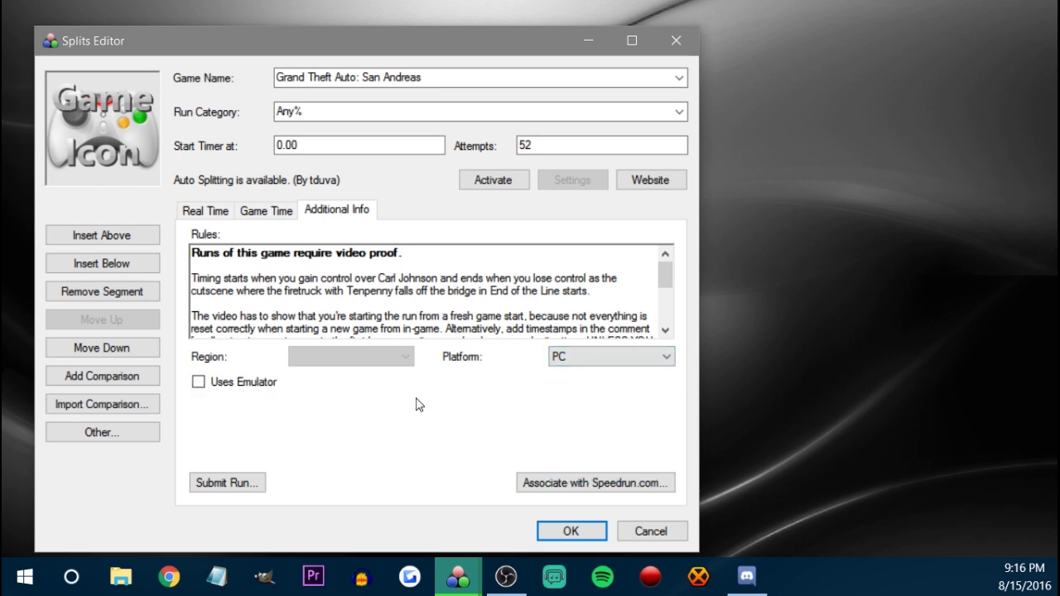
{"action": "left_click", "coordinate": [197, 386]}
{"action": "left_click", "coordinate": [571, 529]}
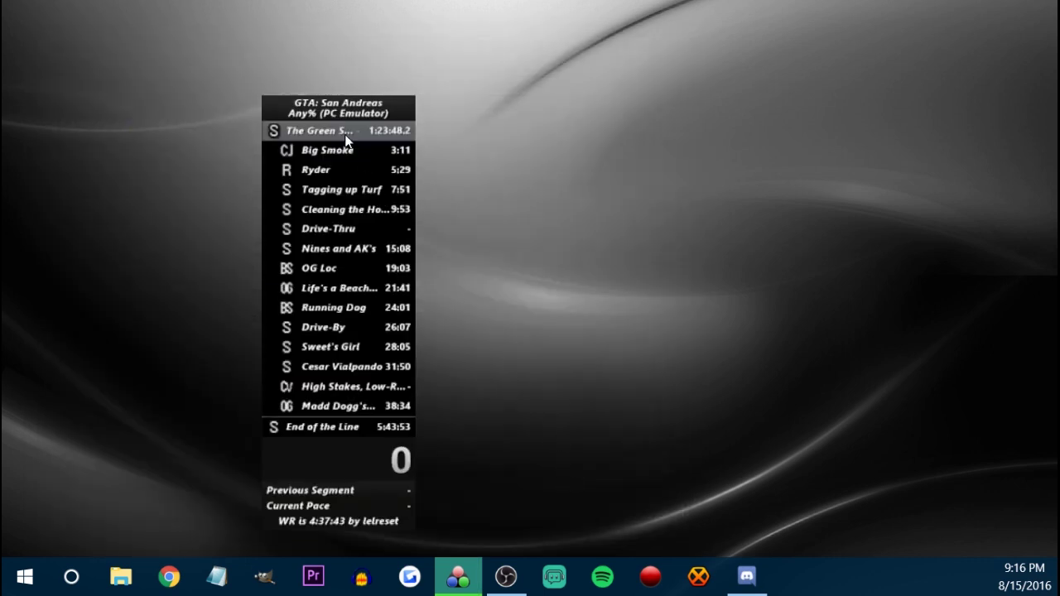
- Turn Uses Emulator back off so the title reads Any% (PC) again
{"action": "right_click", "coordinate": [367, 150]}
{"action": "left_click", "coordinate": [411, 170]}
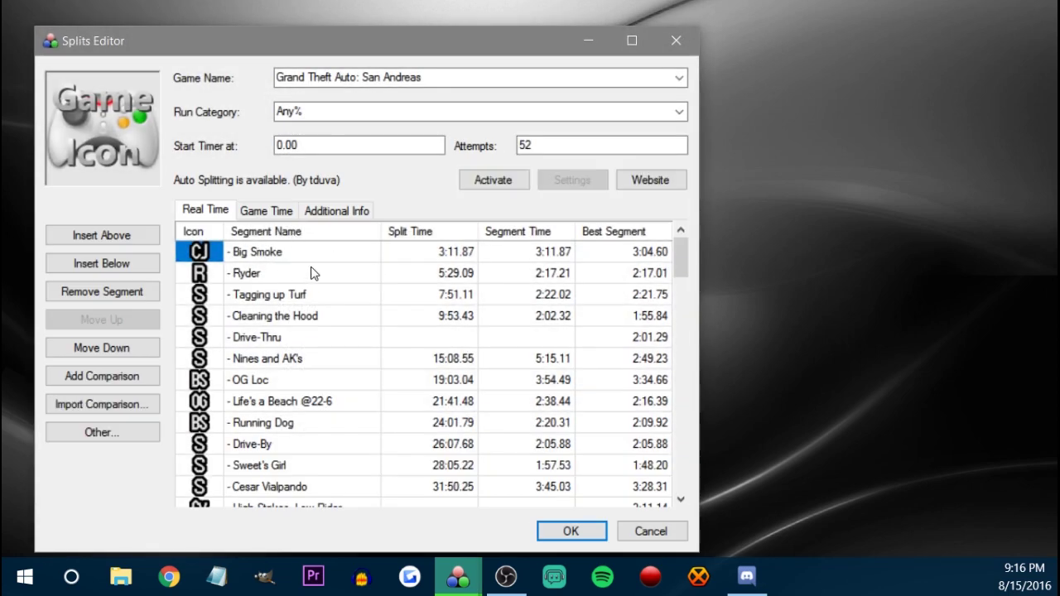
{"action": "left_click", "coordinate": [328, 211]}
{"action": "left_click", "coordinate": [198, 382]}
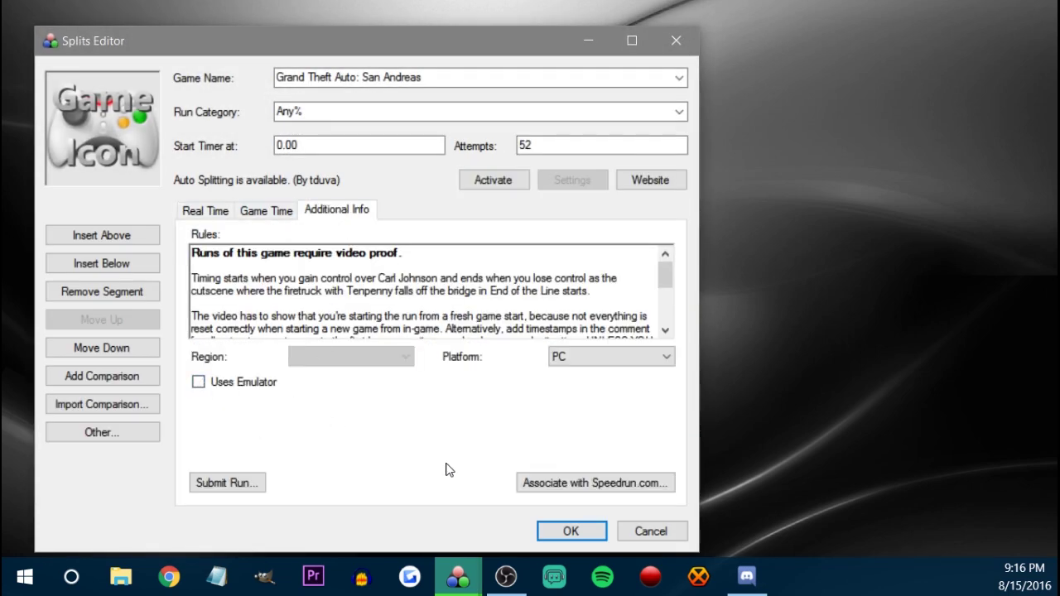
{"action": "left_click", "coordinate": [570, 531]}
{"action": "right_click", "coordinate": [311, 183]}
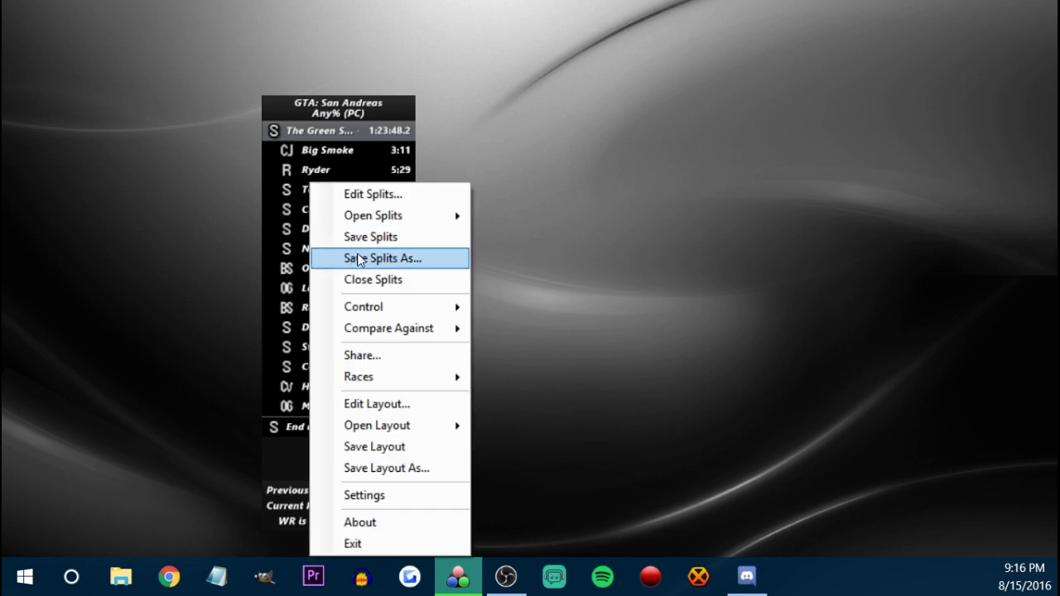
- Preview a horizontal layout in the Layout Editor, then cancel to keep it vertical
{"action": "mouse_move", "coordinate": [386, 432]}
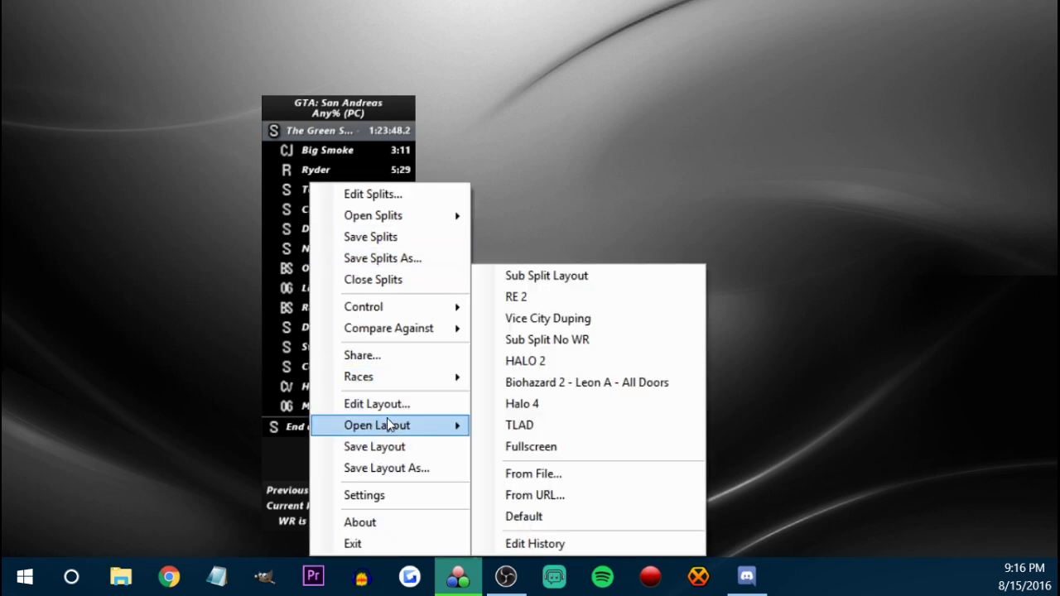
{"action": "left_click", "coordinate": [411, 403]}
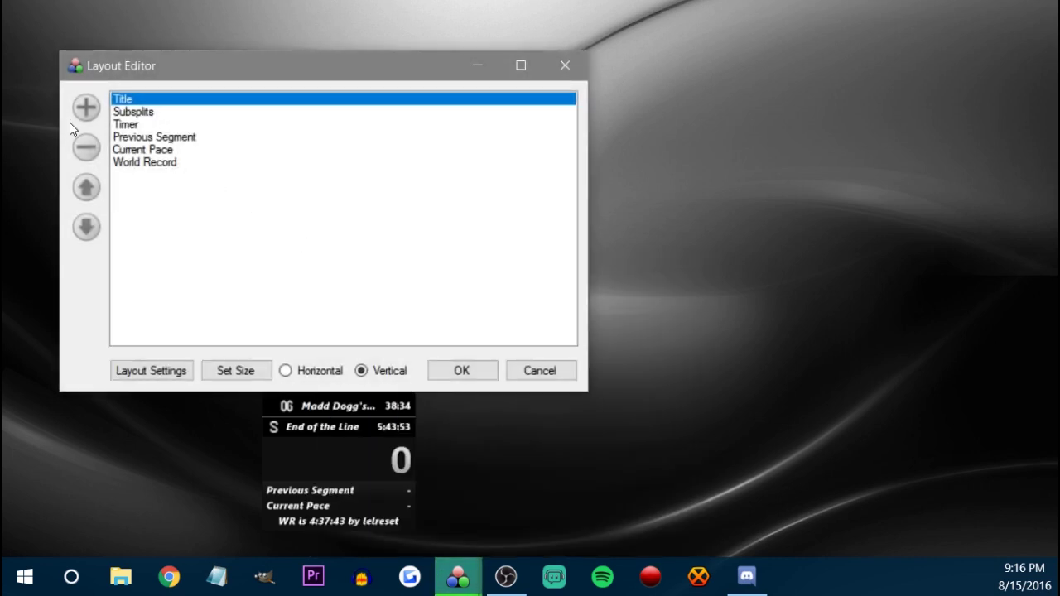
{"action": "left_click", "coordinate": [285, 371]}
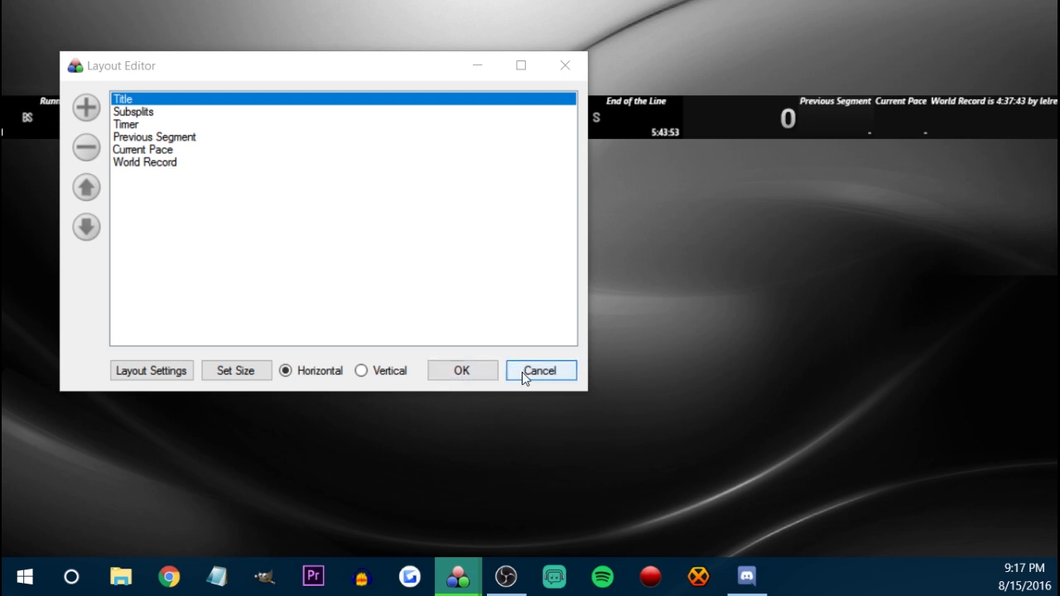
{"action": "left_click", "coordinate": [565, 66]}
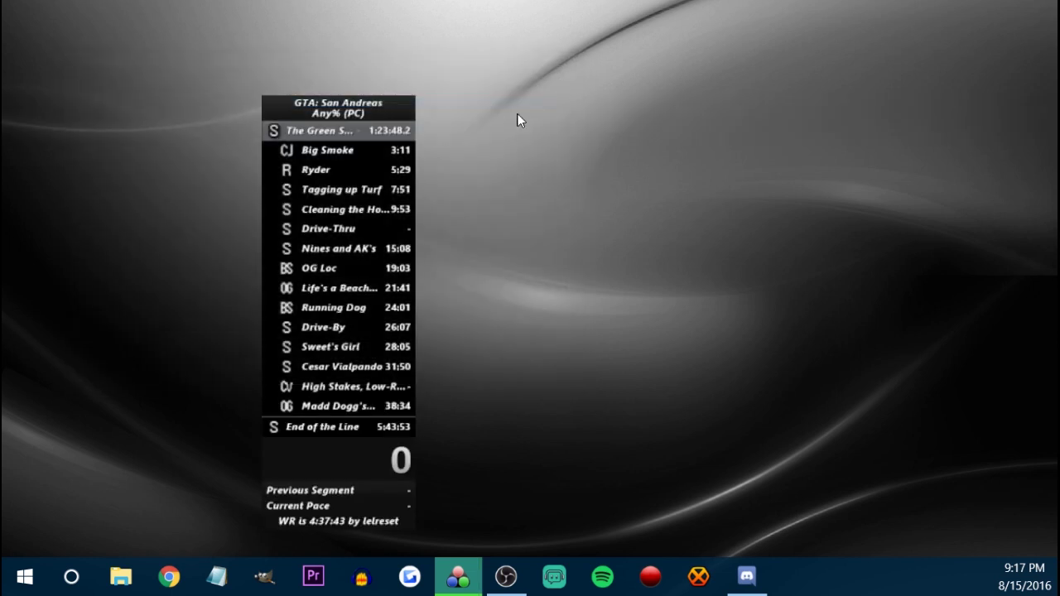
- Load the saved TLAD layout as a horizontal timer bar
{"action": "right_click", "coordinate": [347, 259]}
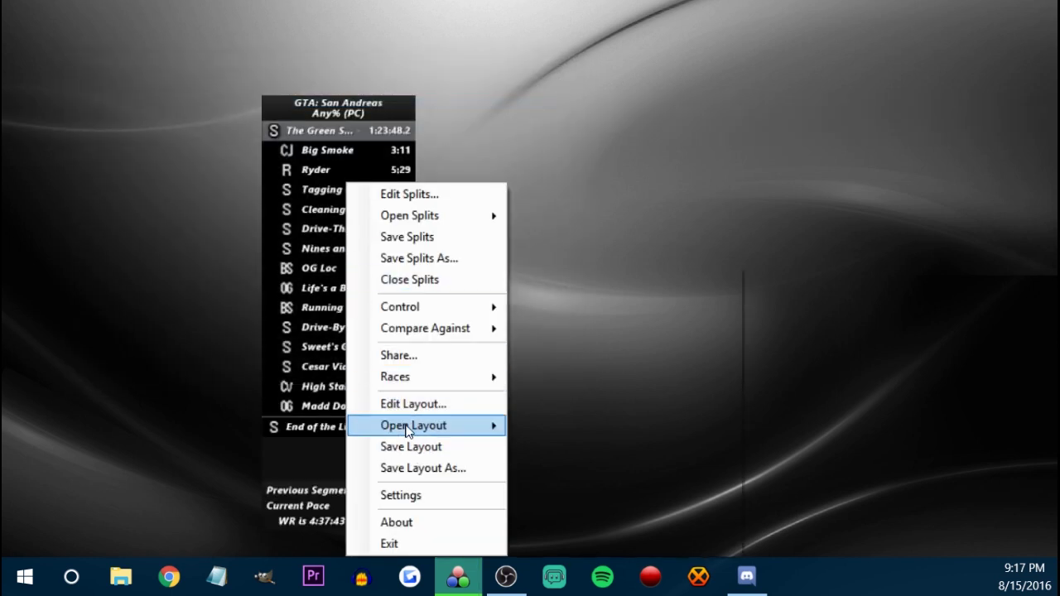
{"action": "mouse_move", "coordinate": [413, 425]}
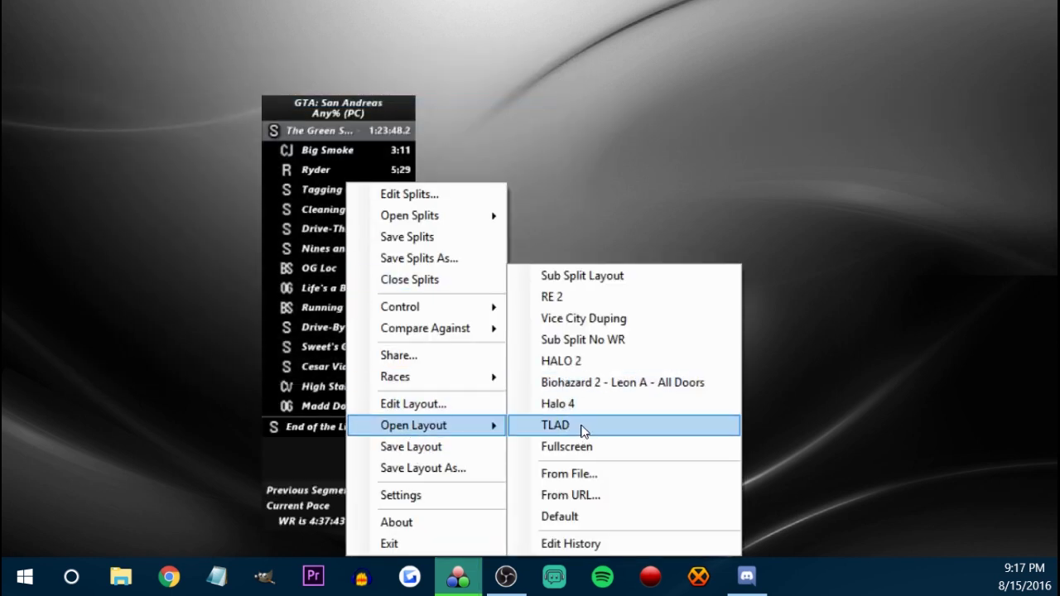
{"action": "left_click", "coordinate": [584, 429]}
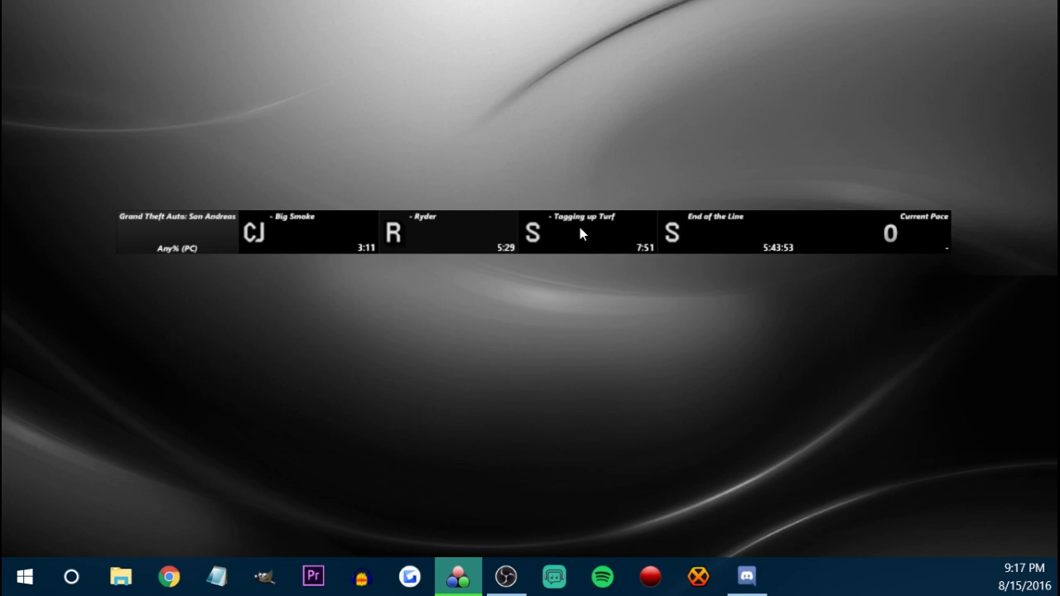
{"action": "right_click", "coordinate": [580, 233]}
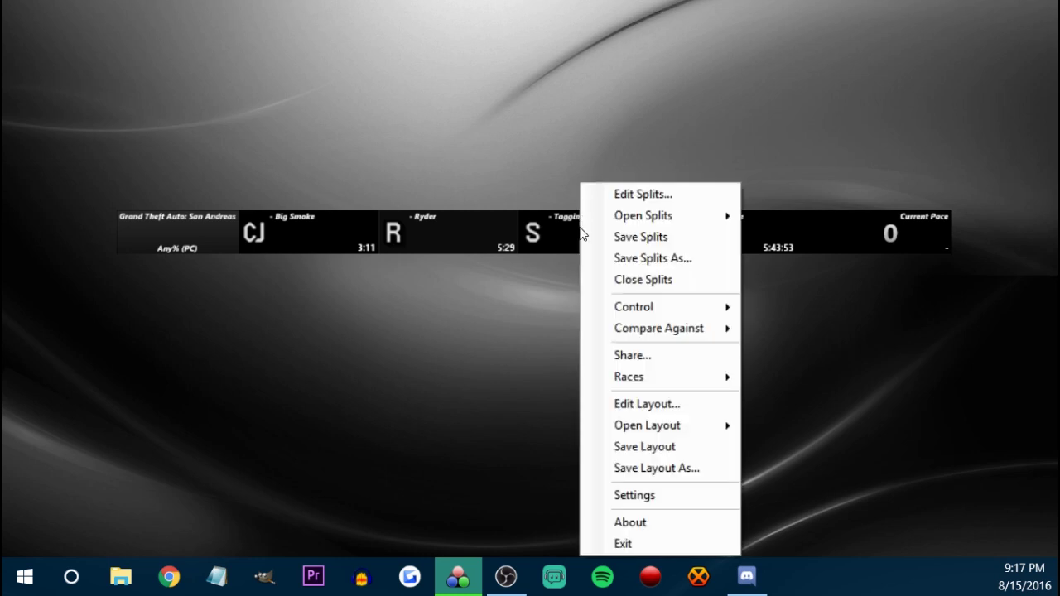
- Switch the TLAD layout to vertical and move the timer up and right
{"action": "left_click", "coordinate": [644, 405]}
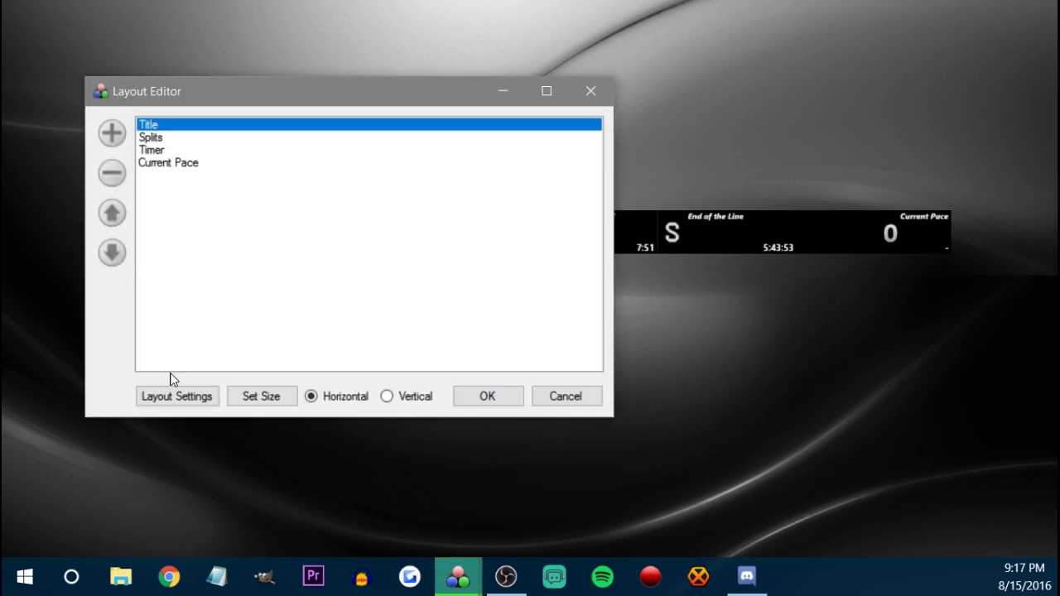
{"action": "left_click", "coordinate": [386, 396]}
{"action": "left_click", "coordinate": [476, 396]}
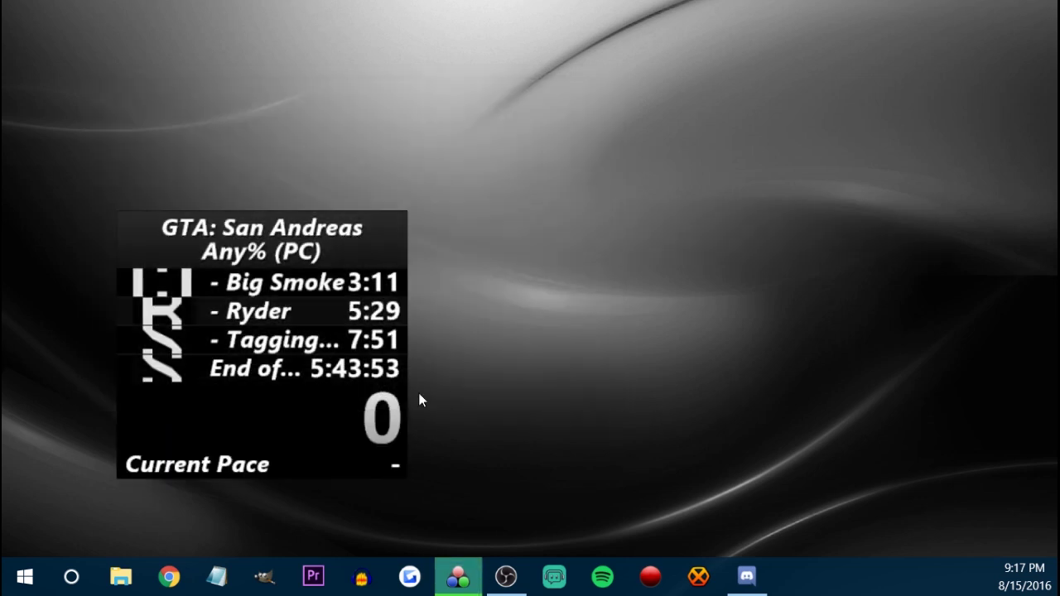
{"action": "left_click_drag", "start_coordinate": [275, 253], "coordinate": [372, 133]}
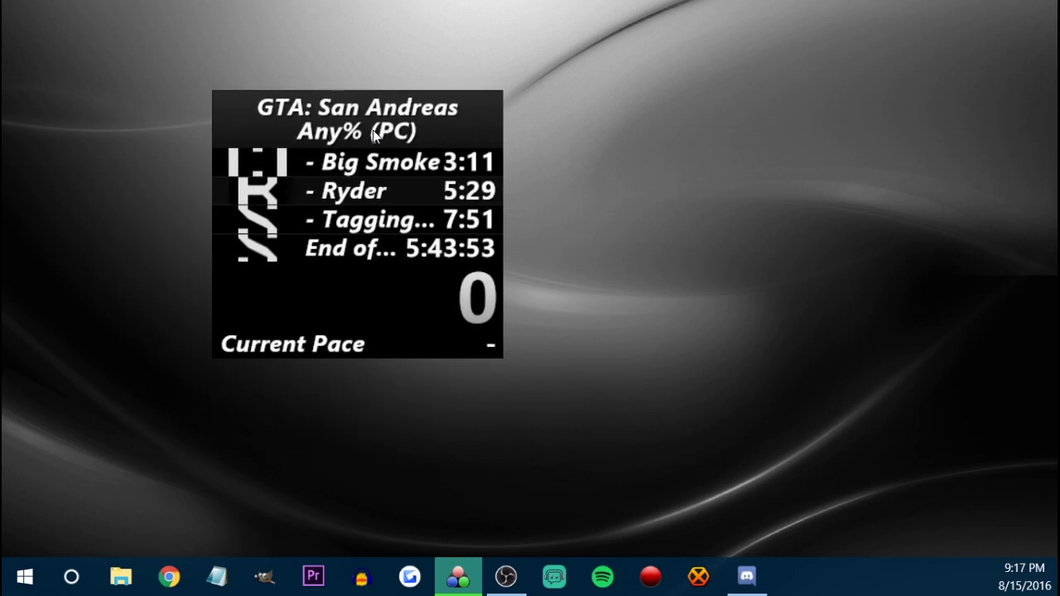
- Set the layout back to horizontal and drag the bar lower-left to mid-screen
{"action": "right_click", "coordinate": [340, 214]}
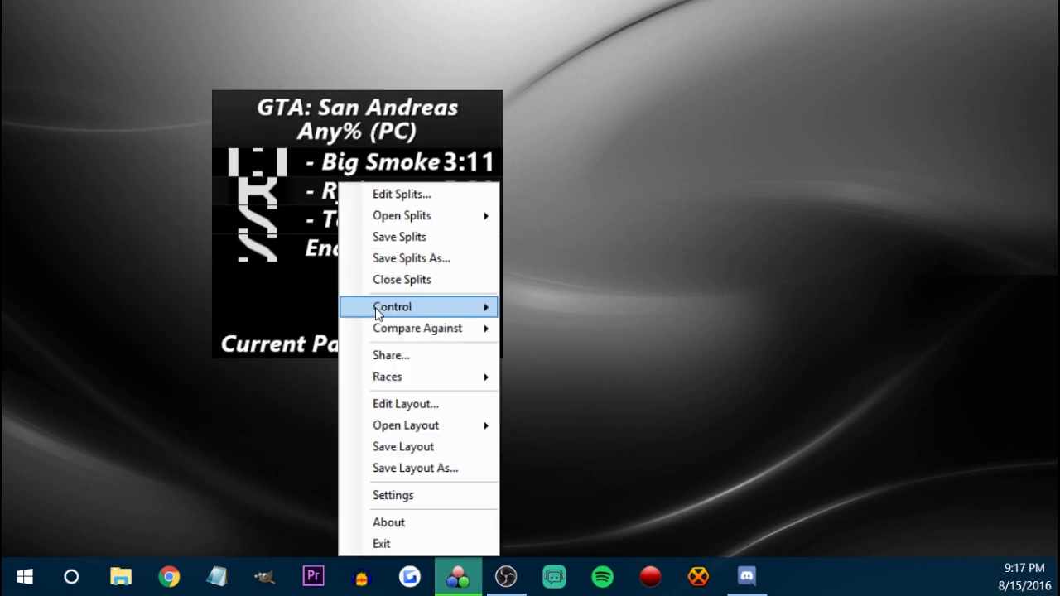
{"action": "left_click", "coordinate": [425, 403]}
{"action": "left_click", "coordinate": [336, 421]}
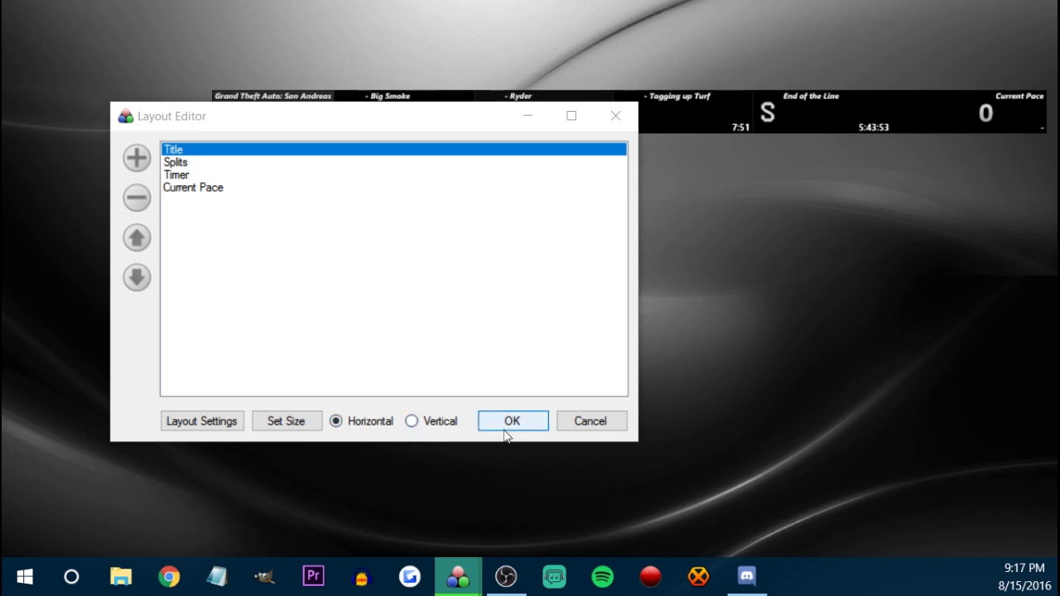
{"action": "left_click", "coordinate": [507, 424]}
{"action": "left_click_drag", "start_coordinate": [617, 128], "coordinate": [498, 294]}
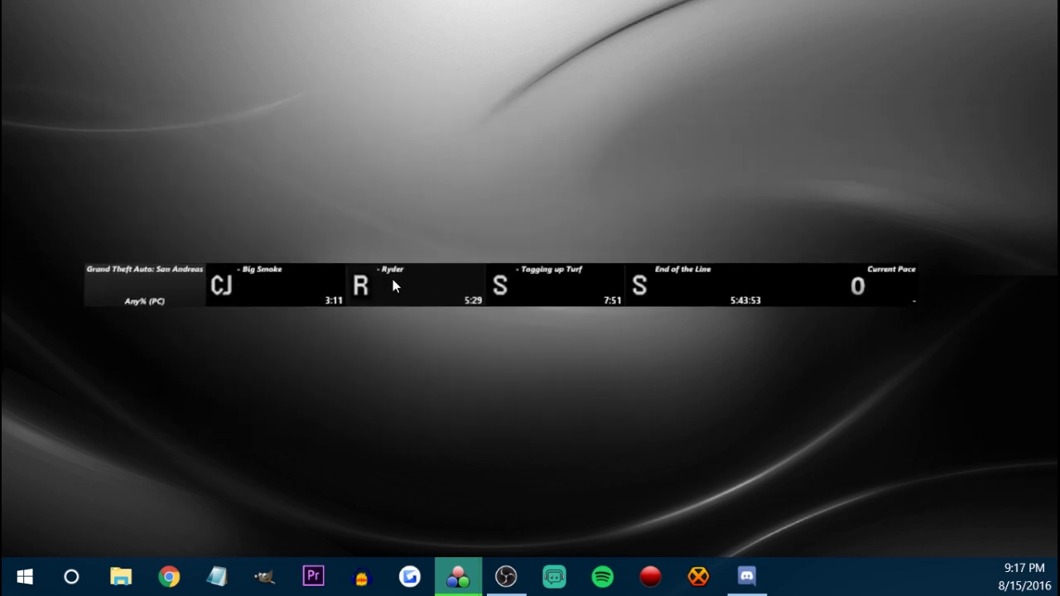
{"action": "left_click_drag", "start_coordinate": [392, 279], "coordinate": [377, 302]}
- Inspect the Splits component in the Layout Editor, then cancel without changes
{"action": "right_click", "coordinate": [378, 302]}
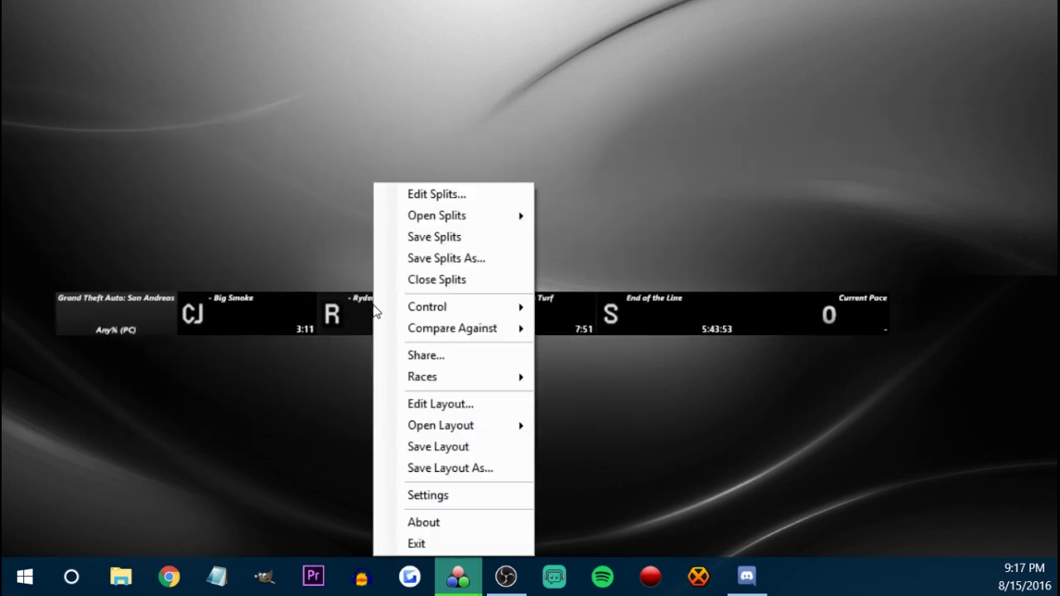
{"action": "left_click", "coordinate": [455, 401]}
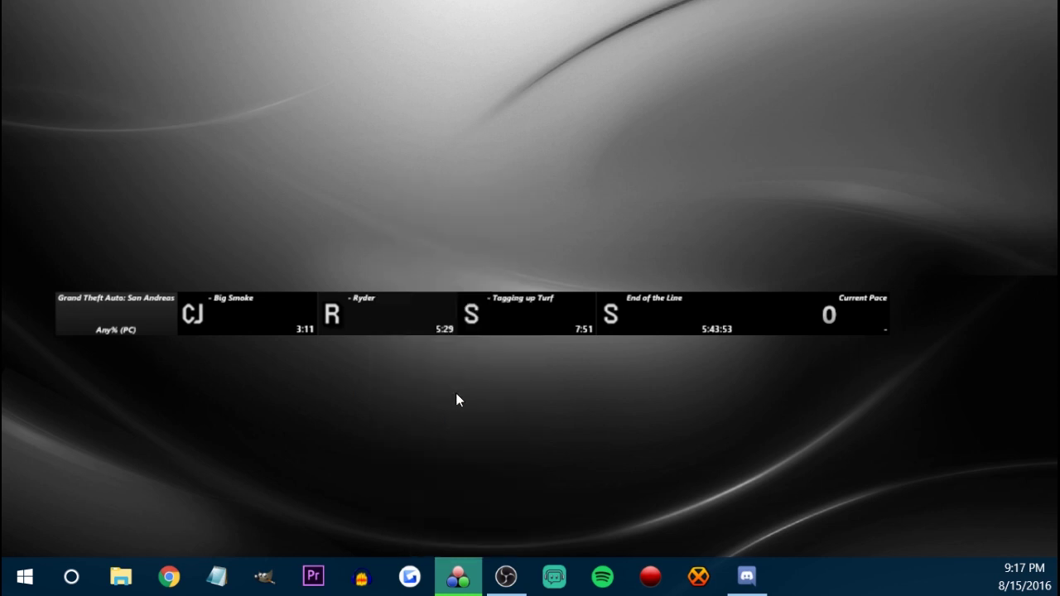
{"action": "right_click", "coordinate": [426, 333]}
{"action": "left_click", "coordinate": [464, 403]}
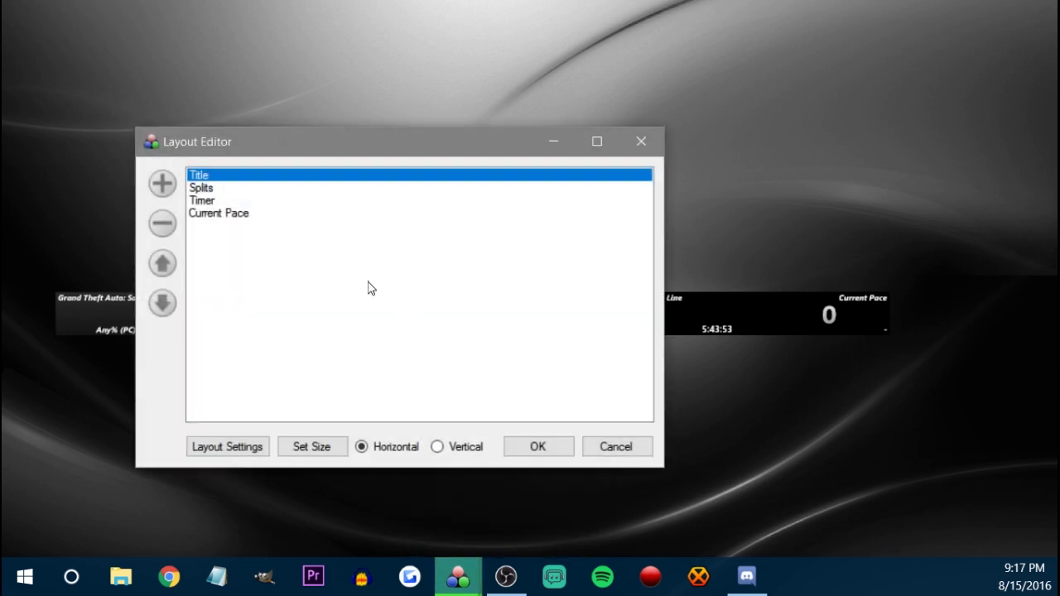
{"action": "left_click", "coordinate": [219, 190]}
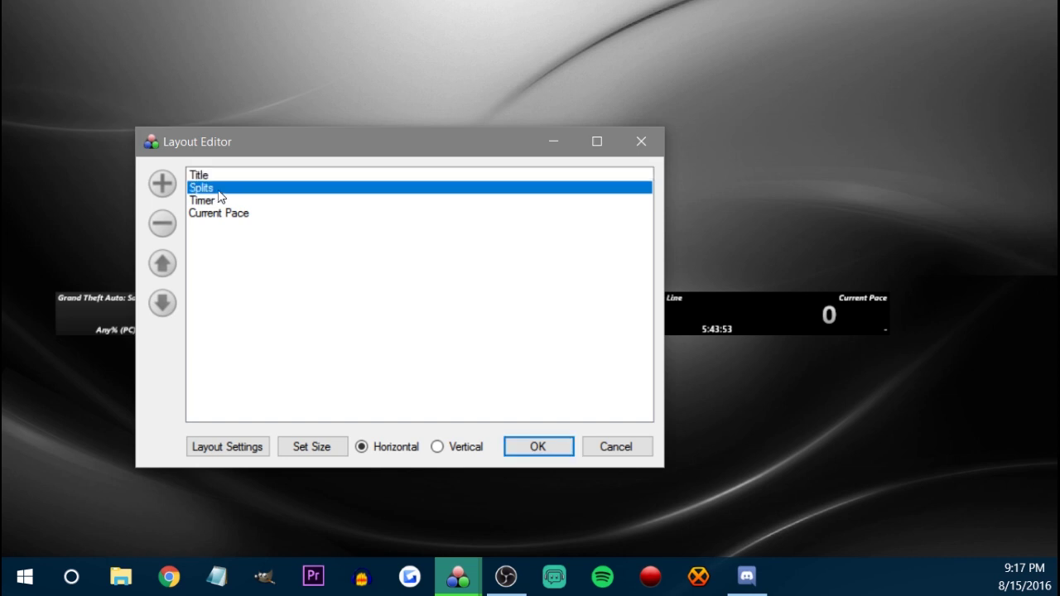
{"action": "left_click", "coordinate": [593, 445]}
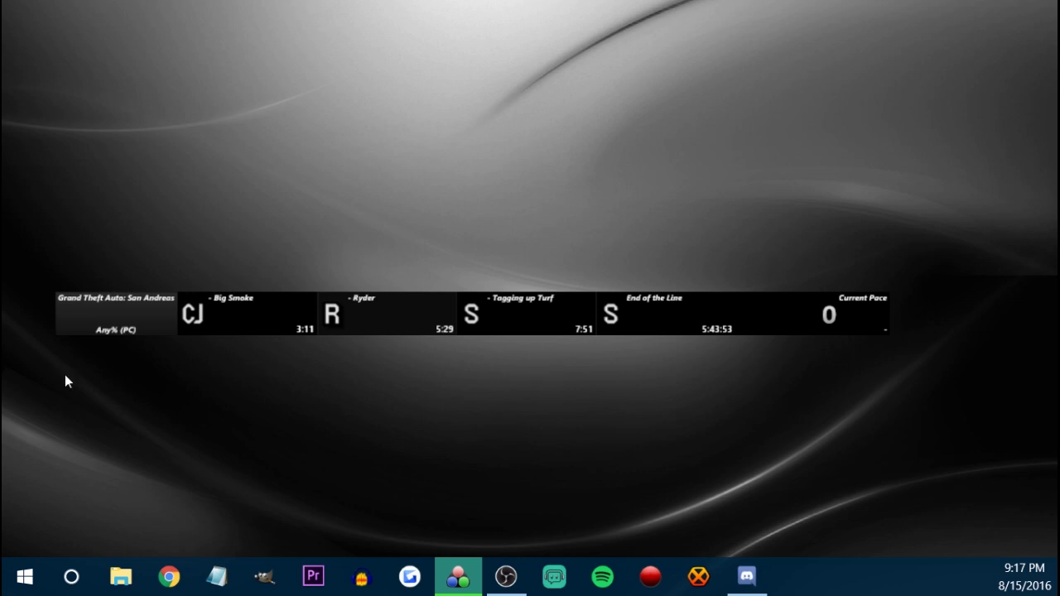
{"action": "scroll", "coordinate": [530, 314], "scroll_direction": "down", "scroll_amount": 3}
{"action": "scroll", "coordinate": [530, 313], "scroll_direction": "up", "scroll_amount": 1}
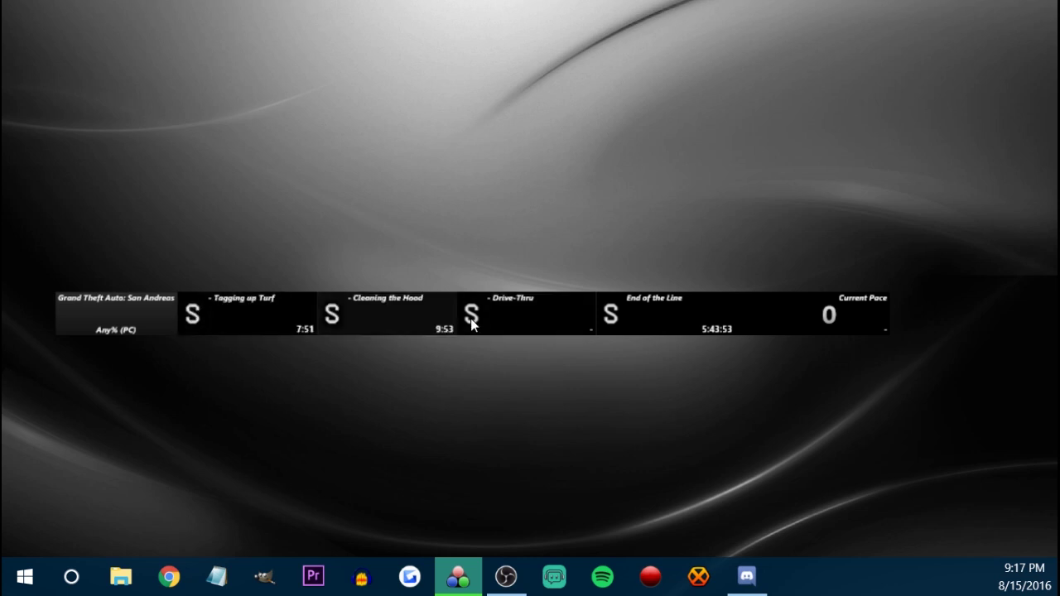
{"action": "scroll", "coordinate": [446, 322], "scroll_direction": "down", "scroll_amount": 12}
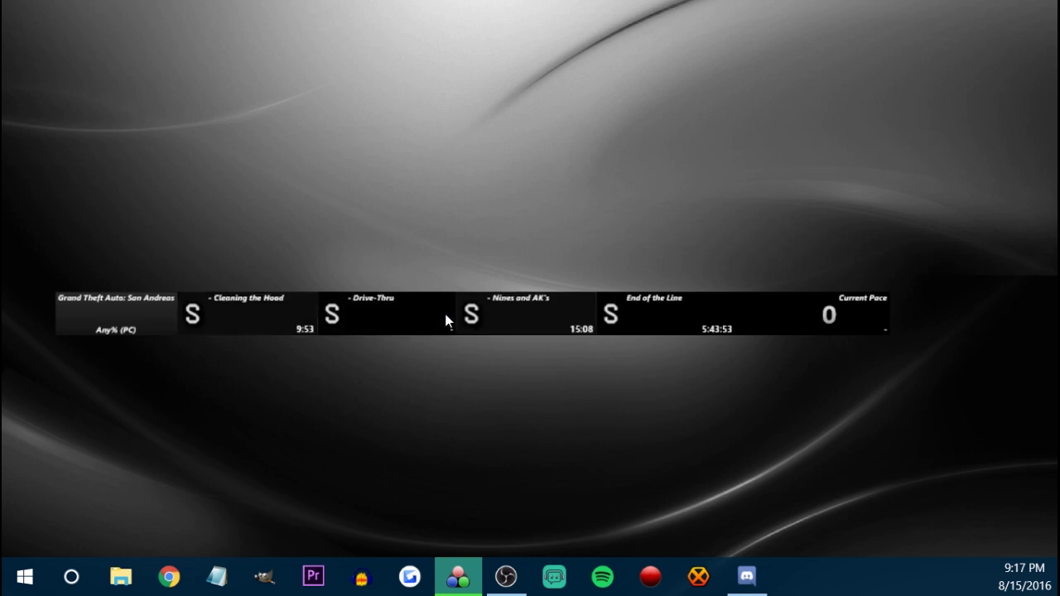
{"action": "right_click", "coordinate": [446, 322]}
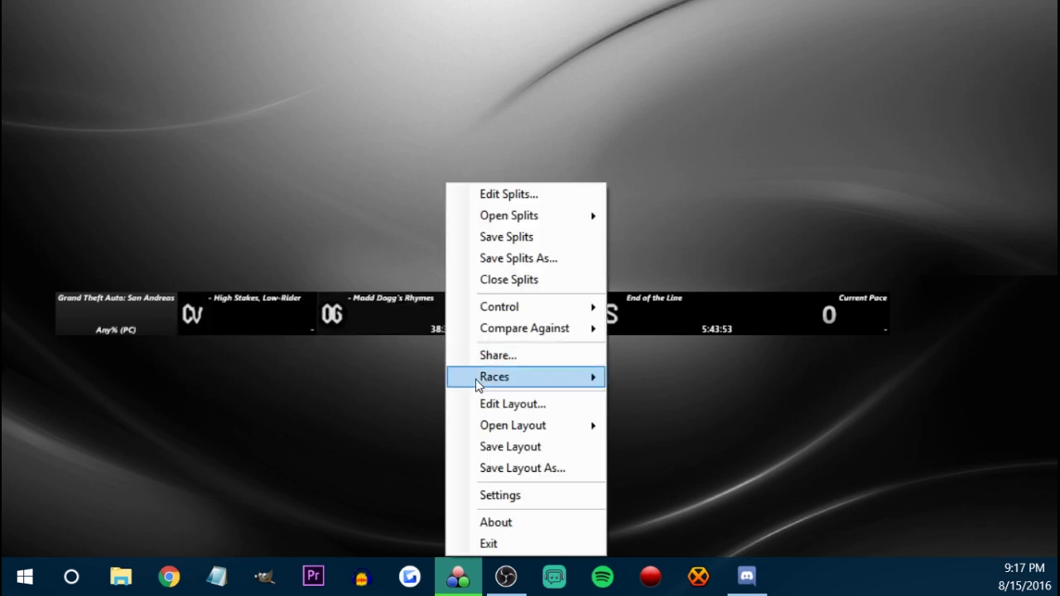
{"action": "mouse_move", "coordinate": [523, 431]}
{"action": "left_click", "coordinate": [325, 318]}
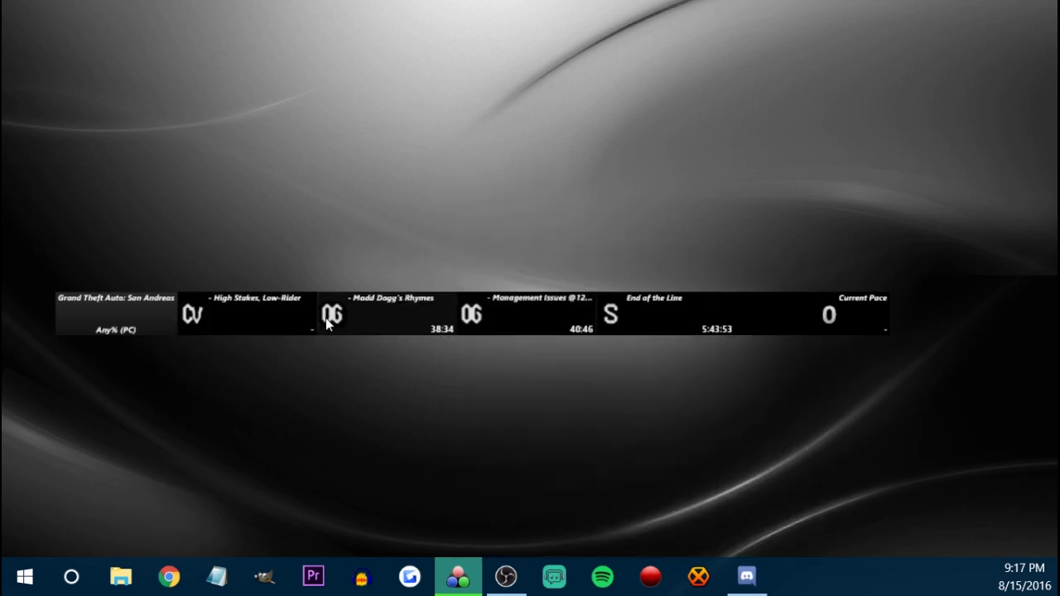
{"action": "scroll", "coordinate": [326, 317], "scroll_direction": "up", "scroll_amount": 14}
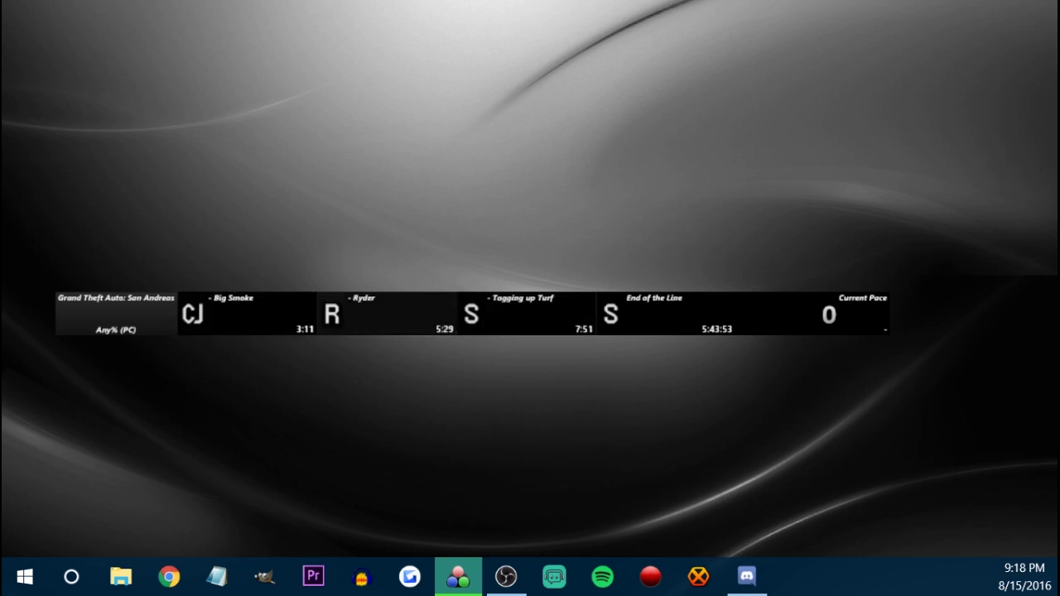
{"action": "scroll", "coordinate": [326, 317], "scroll_direction": "down", "scroll_amount": 1}
{"action": "scroll", "coordinate": [325, 316], "scroll_direction": "up", "scroll_amount": 1}
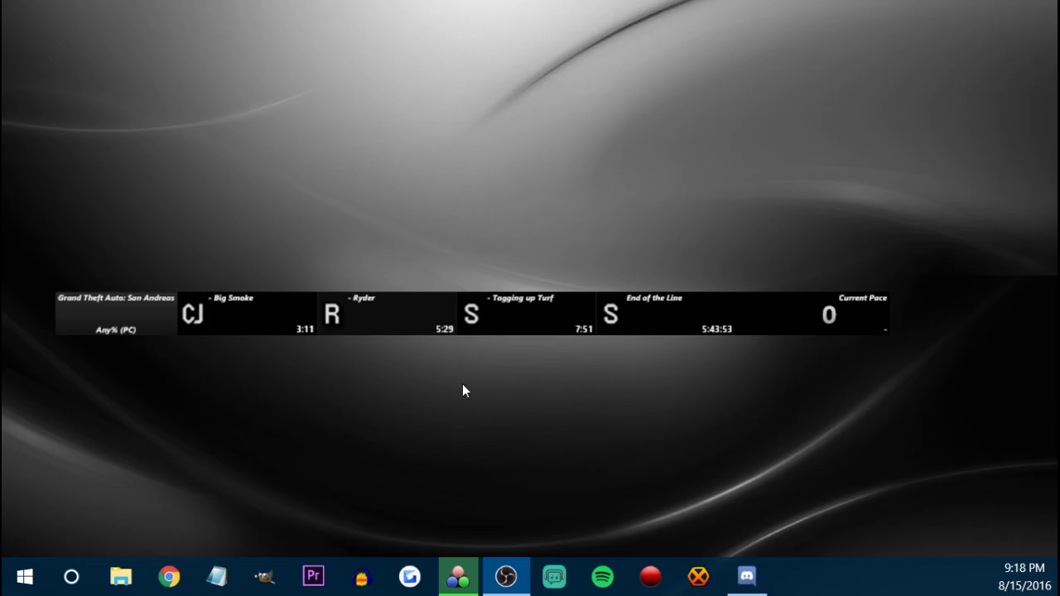
{"action": "right_click", "coordinate": [487, 328]}
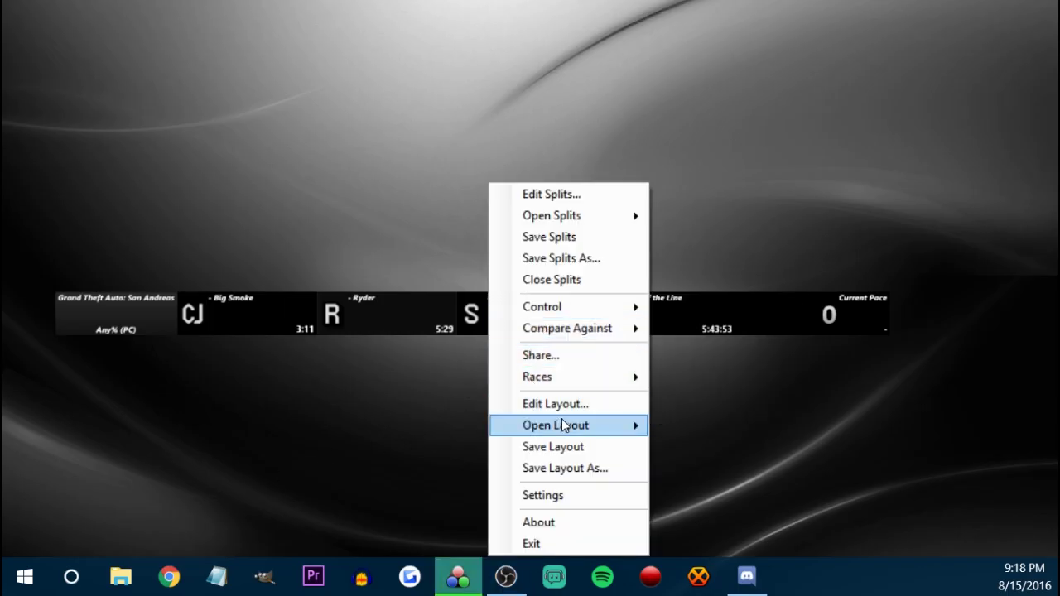
- Load the Sub Split Layout without saving the old one and move the window up-right
{"action": "mouse_move", "coordinate": [566, 426]}
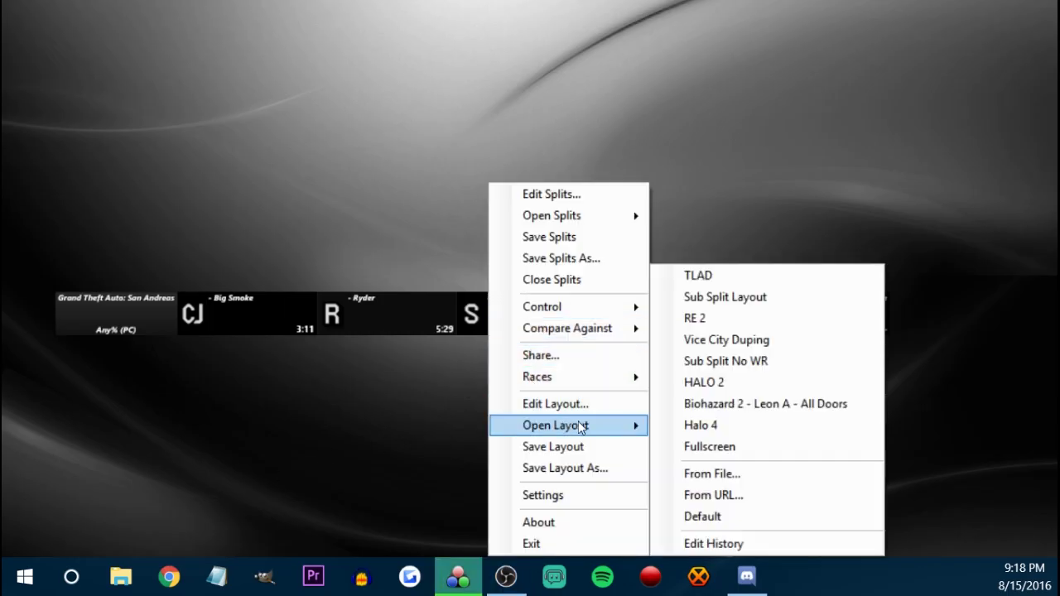
{"action": "left_click", "coordinate": [719, 300]}
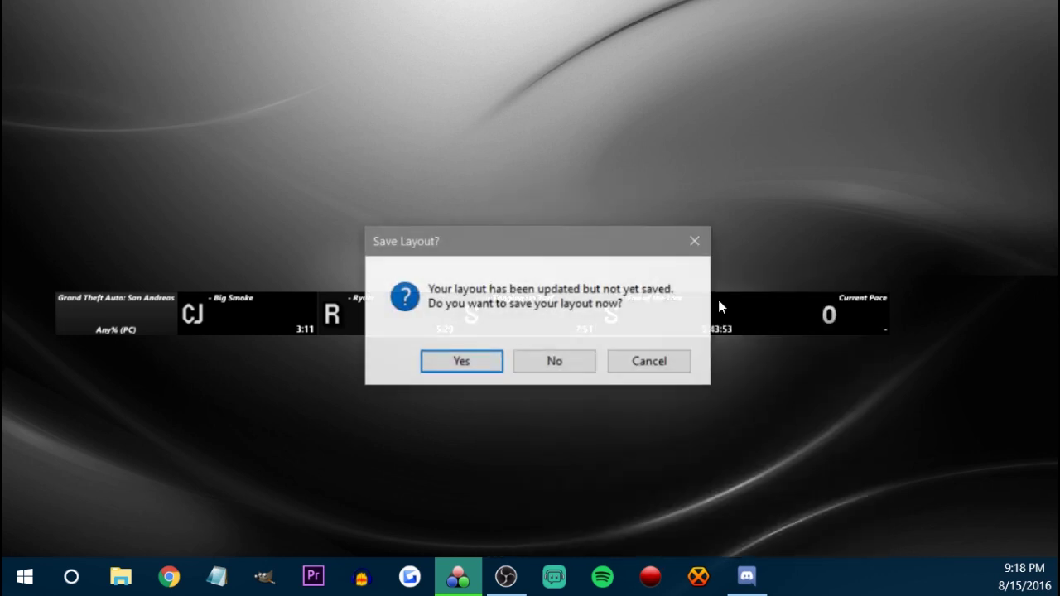
{"action": "left_click", "coordinate": [566, 364]}
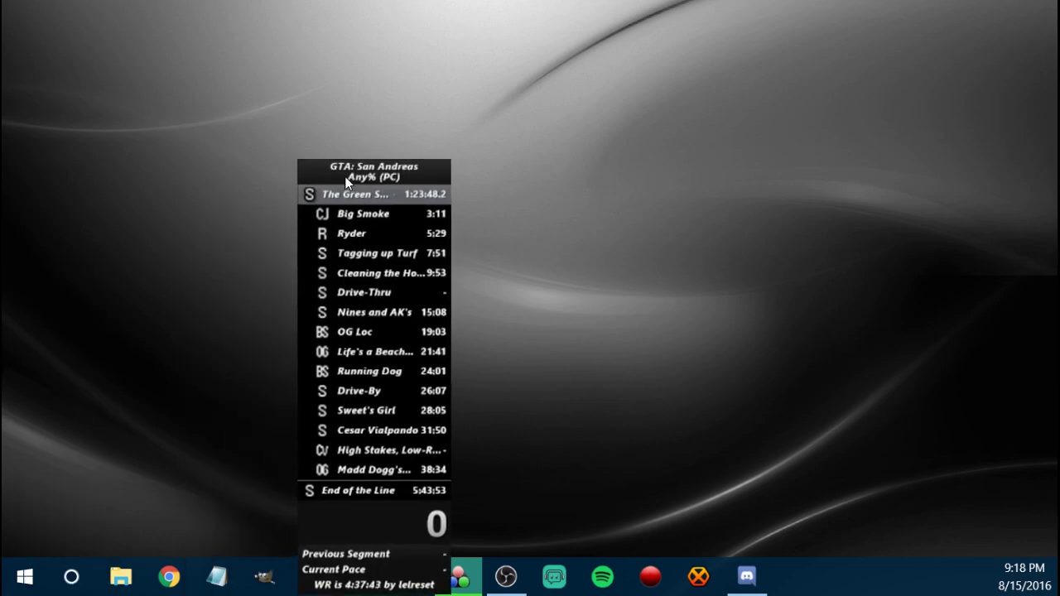
{"action": "left_click_drag", "start_coordinate": [344, 210], "coordinate": [367, 147]}
{"action": "right_click", "coordinate": [393, 182]}
- Change the layout background from Solid Color to Image and apply it in the Layout Editor
{"action": "left_click", "coordinate": [442, 406]}
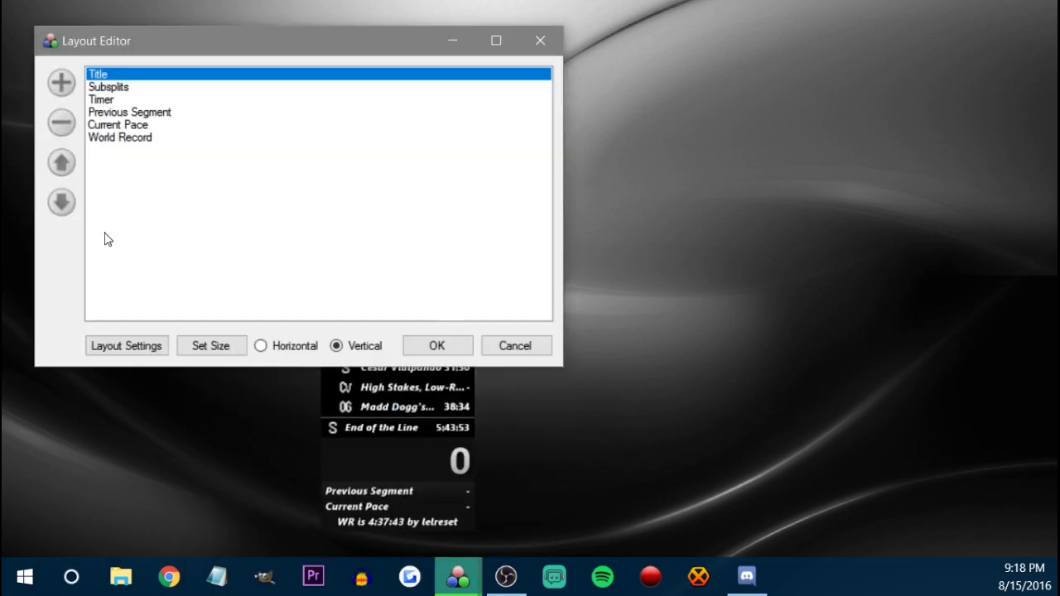
{"action": "left_click", "coordinate": [109, 346]}
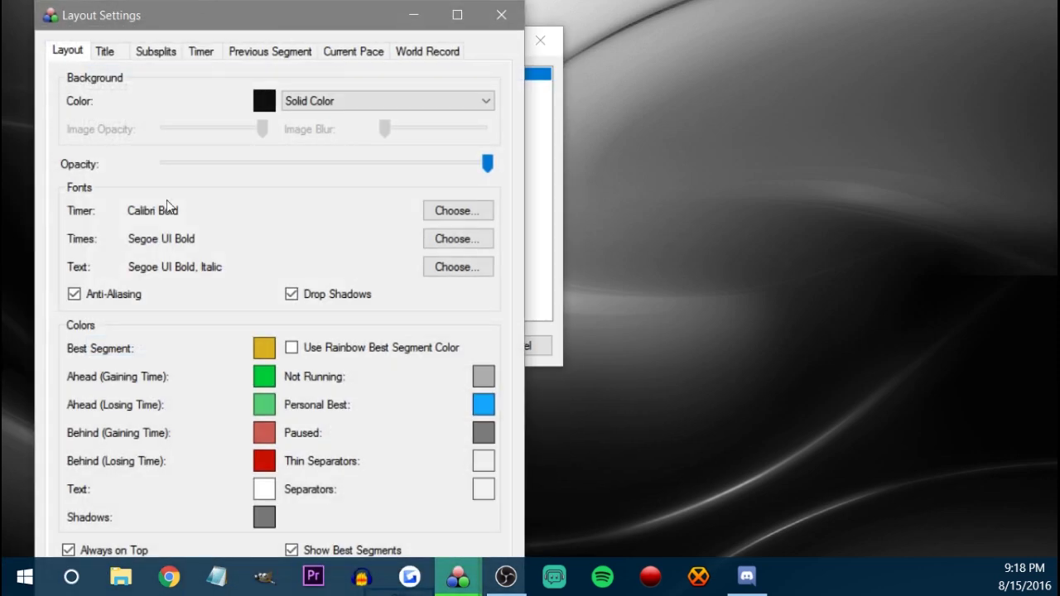
{"action": "left_click", "coordinate": [336, 100]}
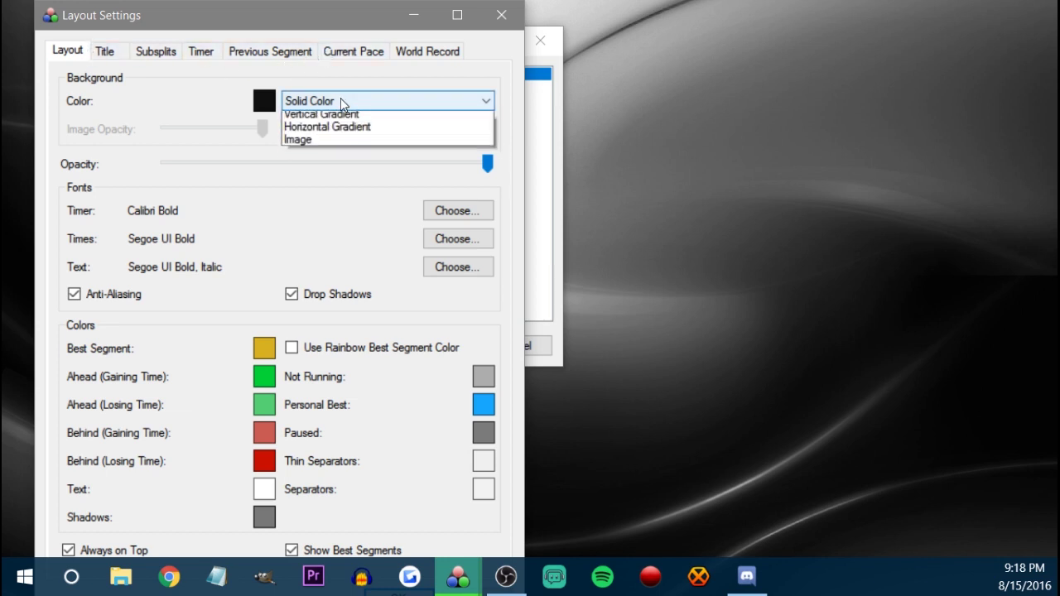
{"action": "left_click", "coordinate": [308, 157]}
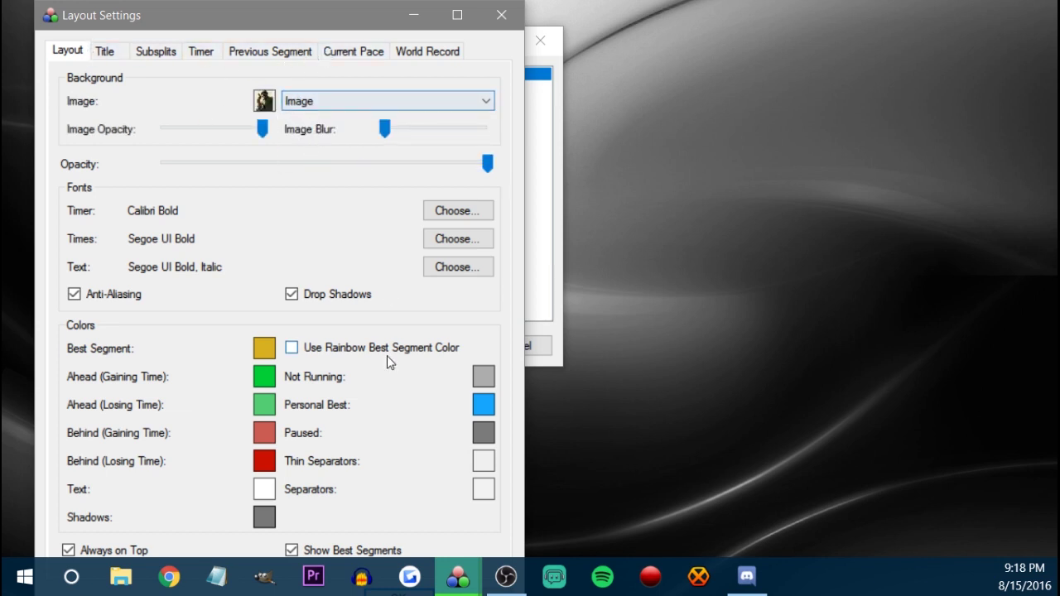
{"action": "left_click_drag", "start_coordinate": [279, 24], "coordinate": [450, 23]}
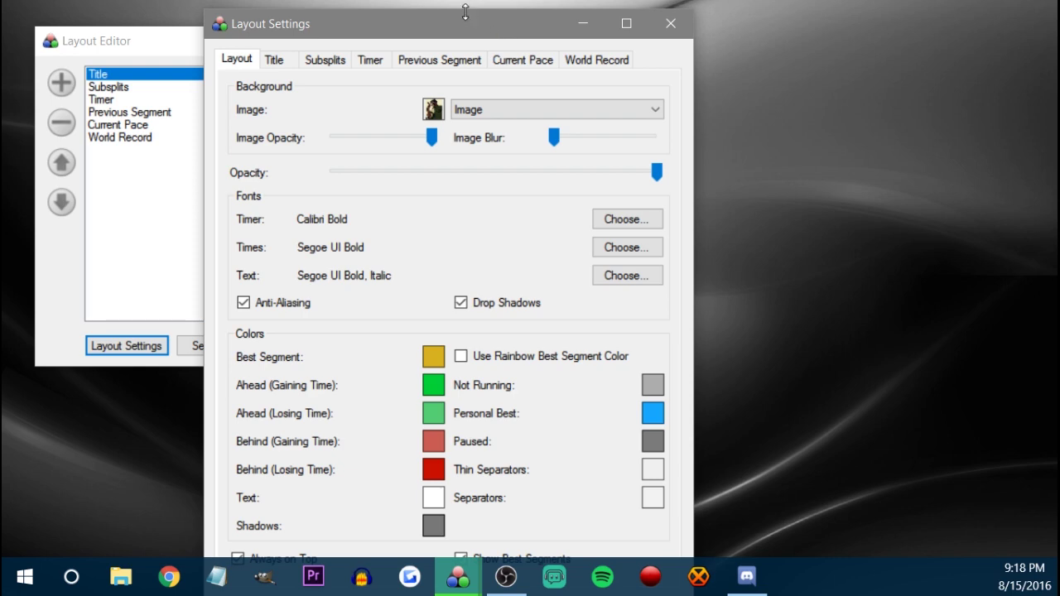
{"action": "left_click_drag", "start_coordinate": [484, 35], "coordinate": [0, 24]}
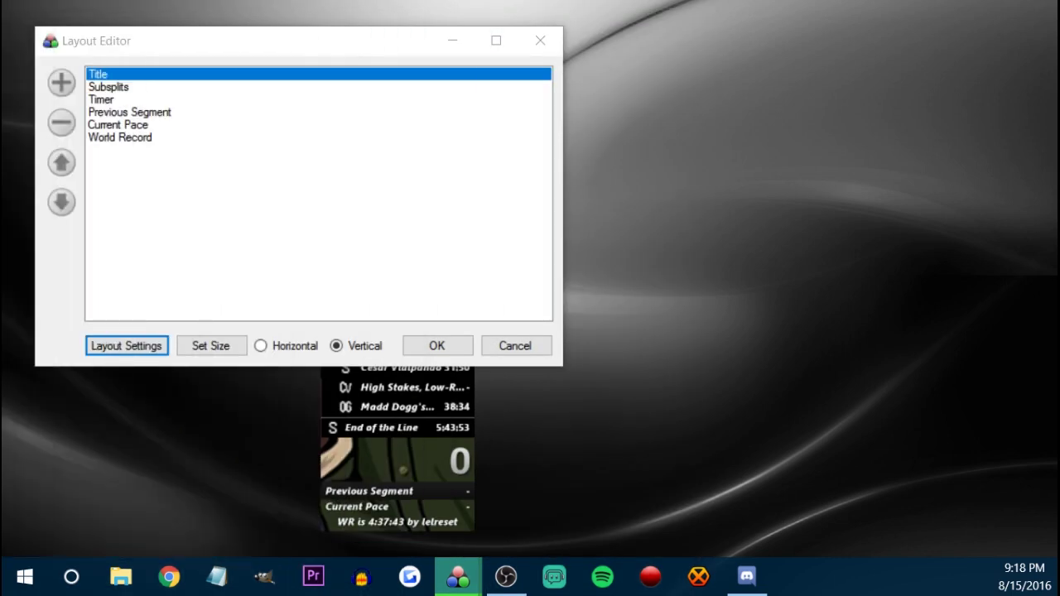
{"action": "key", "text": "Escape"}
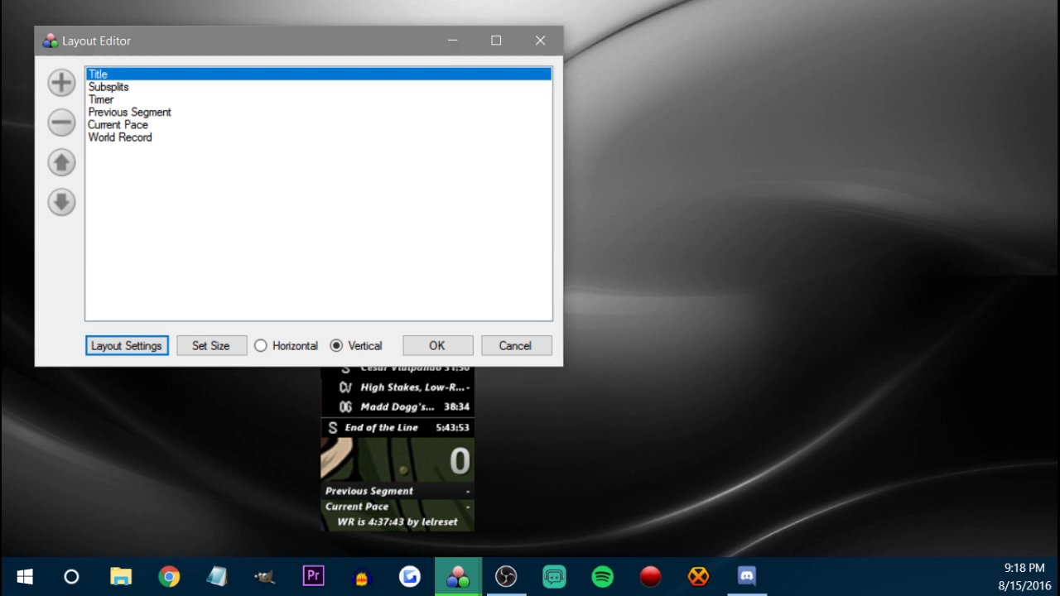
{"action": "left_click", "coordinate": [436, 346]}
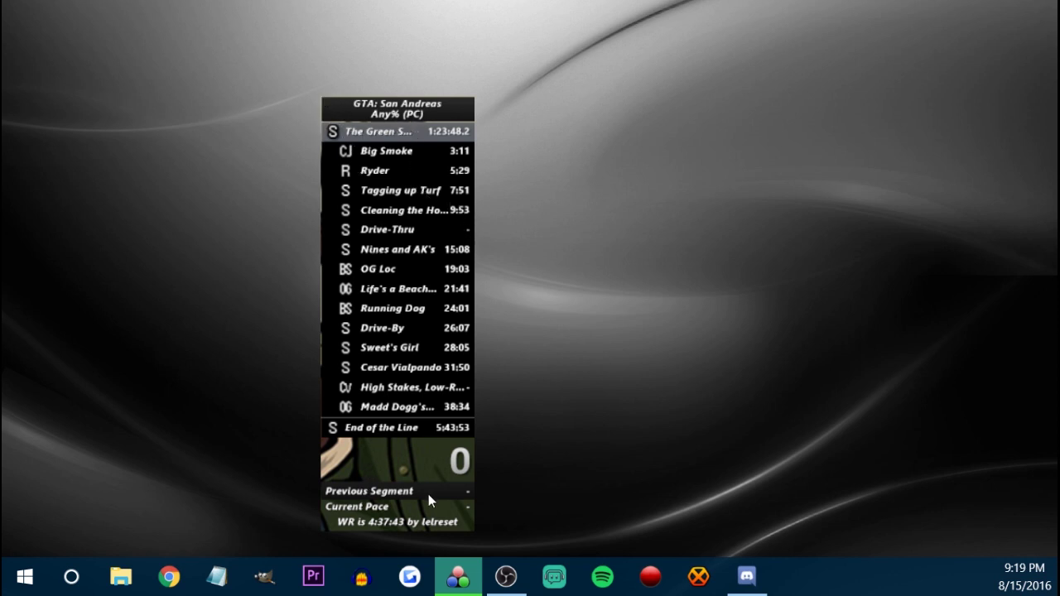
- Load the Biohazard 2 - Leon A - All Doors layout, declining to save the current one
{"action": "right_click", "coordinate": [400, 324]}
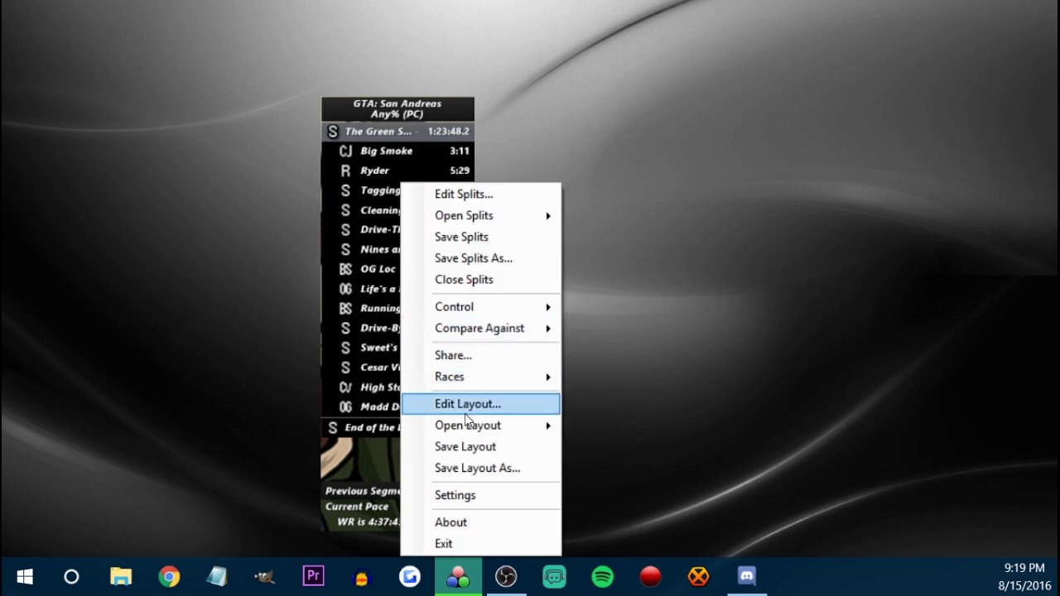
{"action": "mouse_move", "coordinate": [469, 426]}
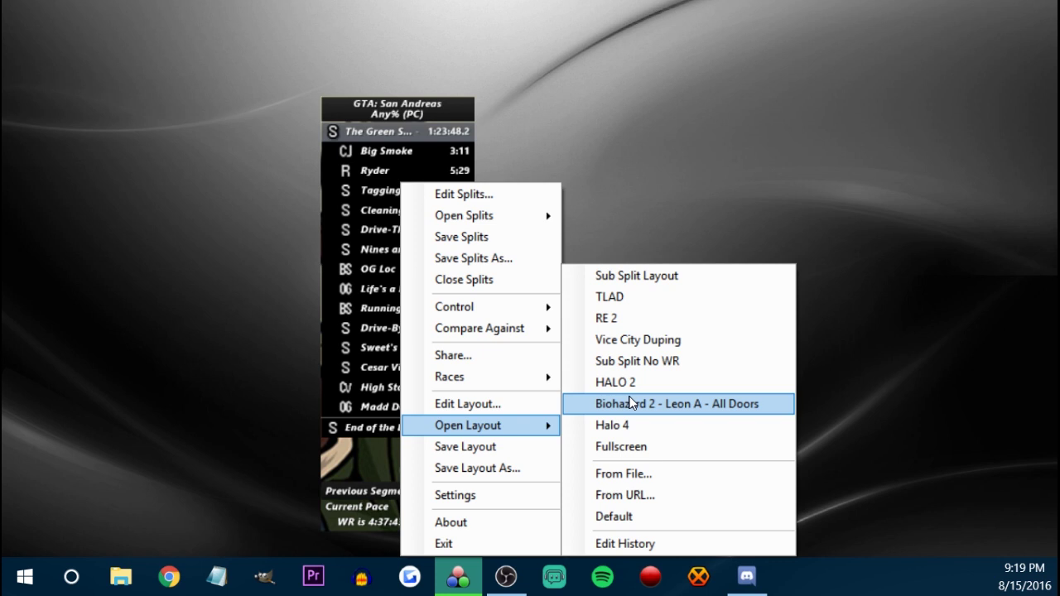
{"action": "left_click", "coordinate": [630, 403]}
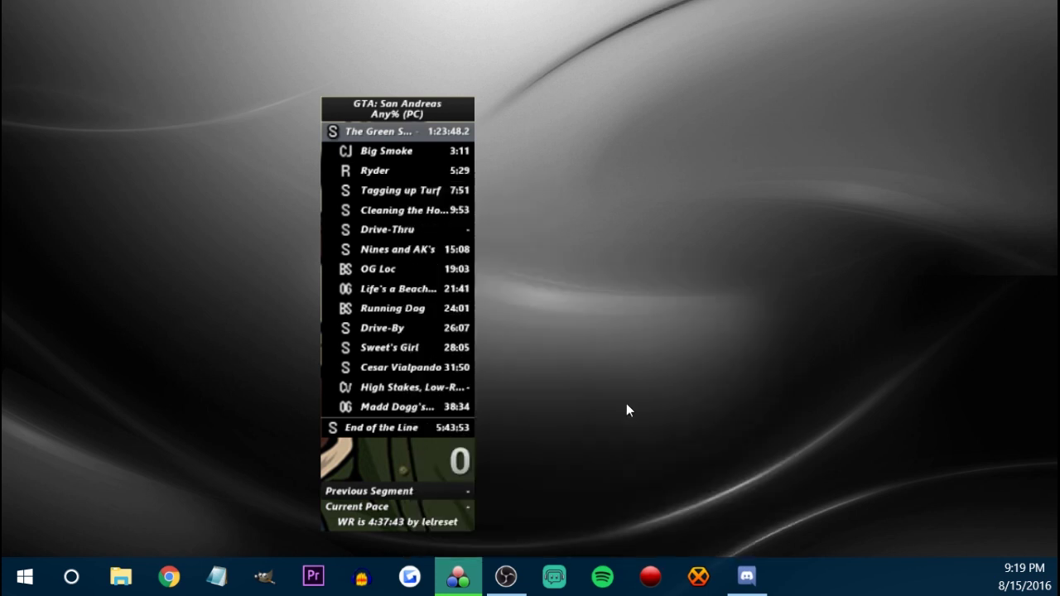
{"action": "left_click", "coordinate": [570, 369]}
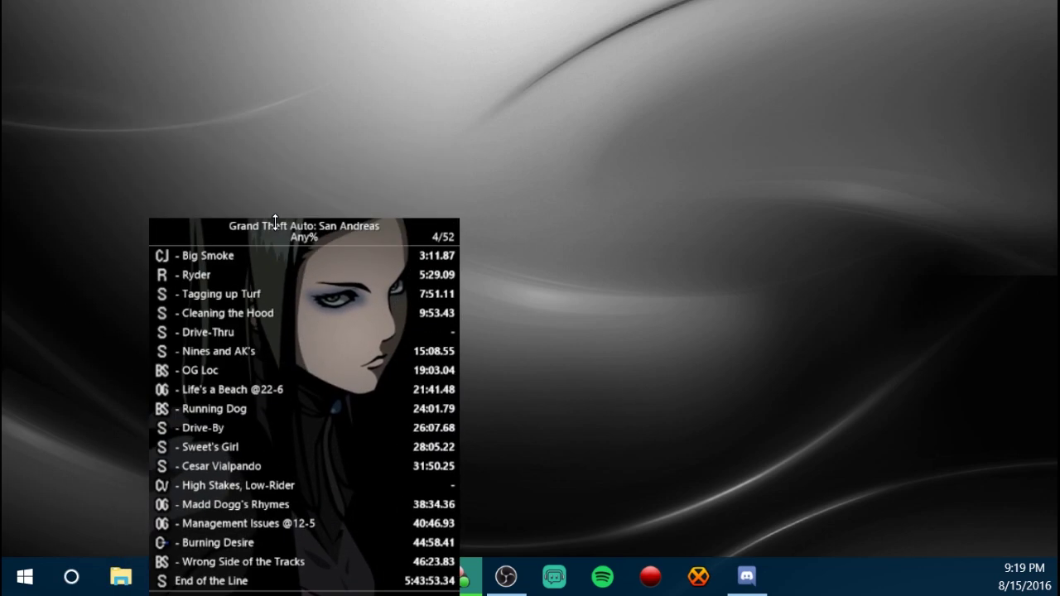
- Move the splits window up-left, then open and cancel the Layout Editor
{"action": "left_click_drag", "start_coordinate": [273, 177], "coordinate": [260, 154]}
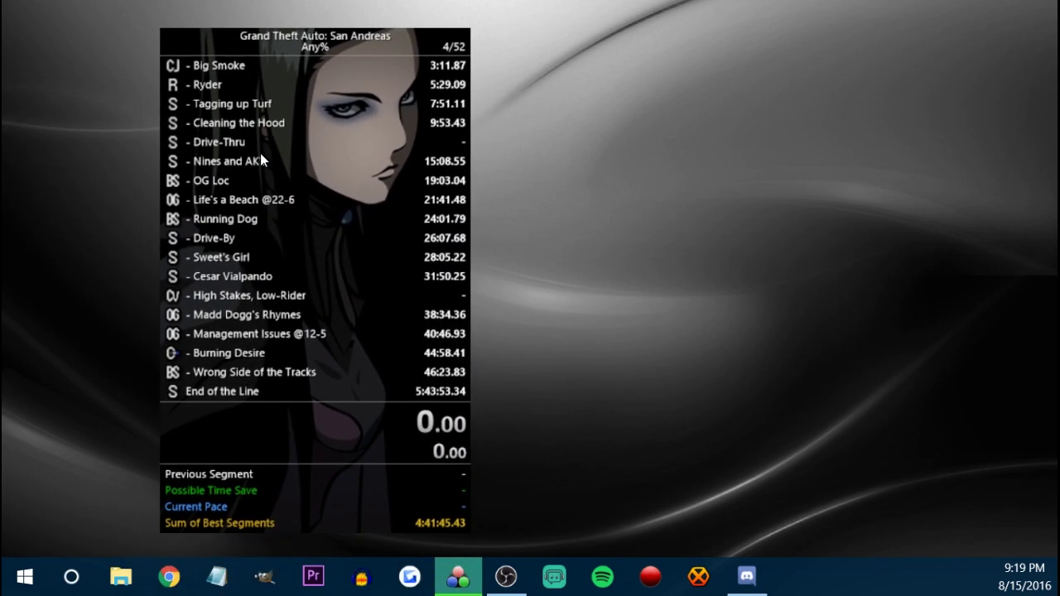
{"action": "right_click", "coordinate": [275, 256]}
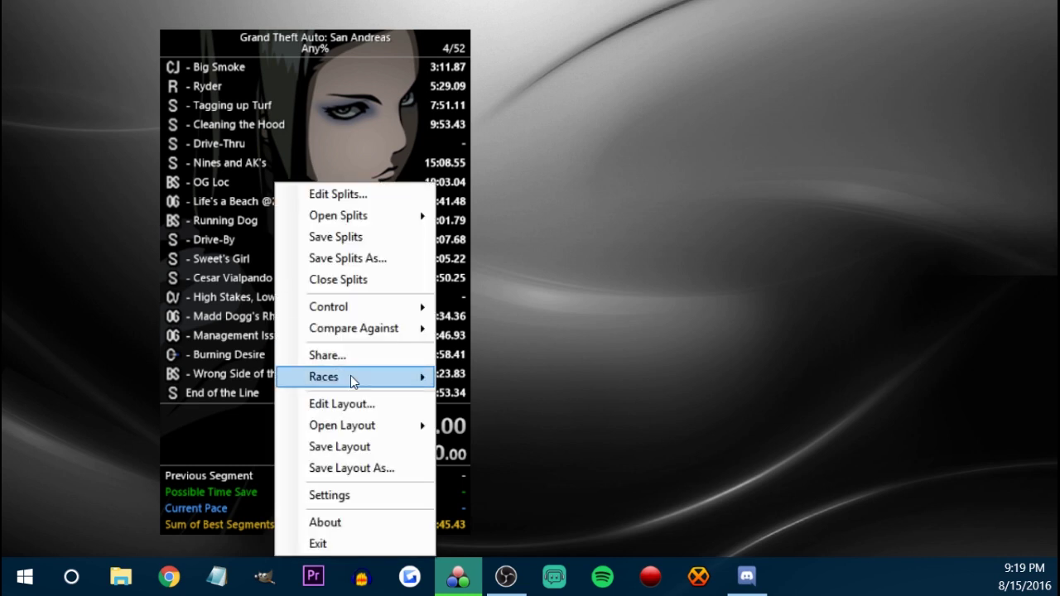
{"action": "mouse_move", "coordinate": [361, 432]}
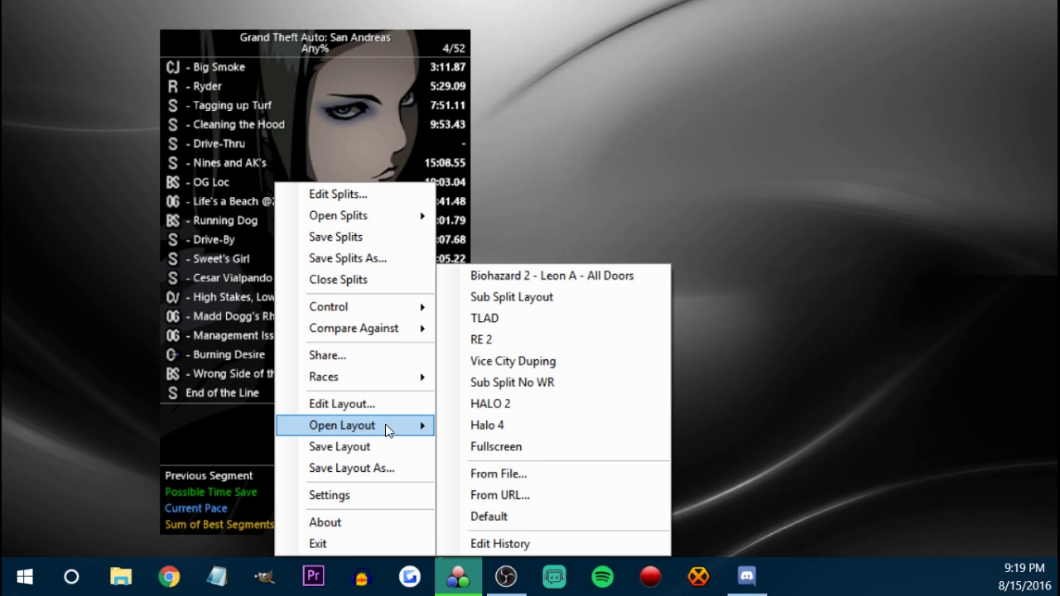
{"action": "left_click", "coordinate": [348, 404]}
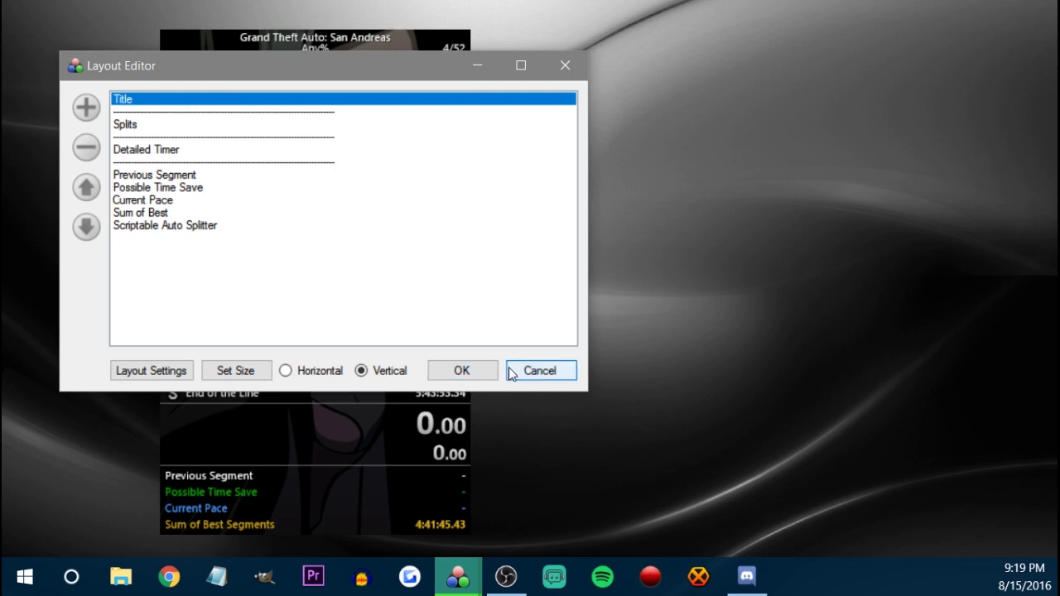
{"action": "left_click", "coordinate": [540, 371]}
- Inspect the background in Layout Settings, then close the Layout Editor without changes
{"action": "right_click", "coordinate": [291, 183]}
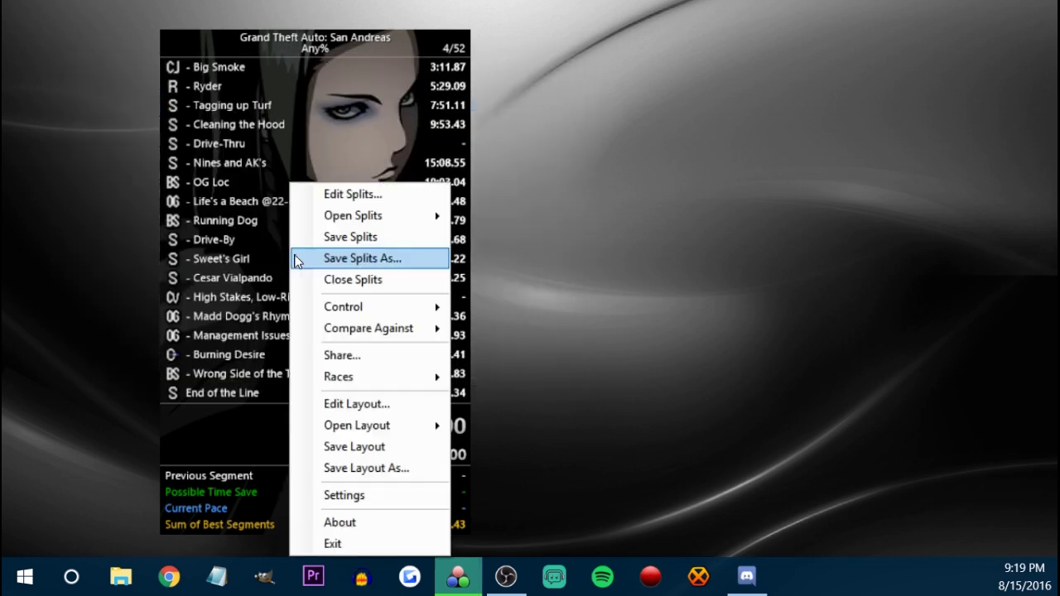
{"action": "left_click", "coordinate": [361, 399]}
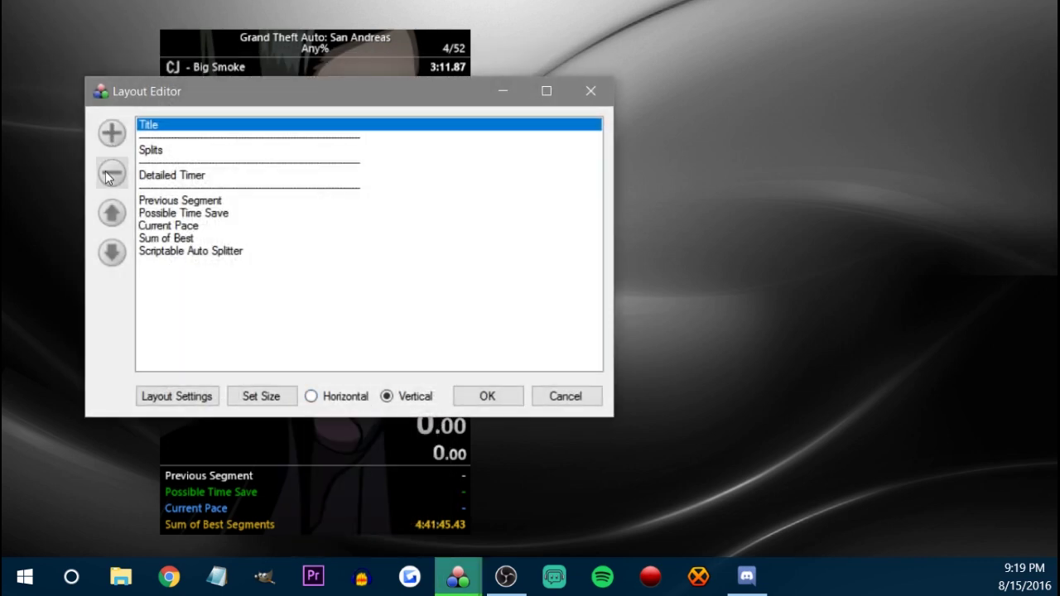
{"action": "left_click", "coordinate": [217, 397]}
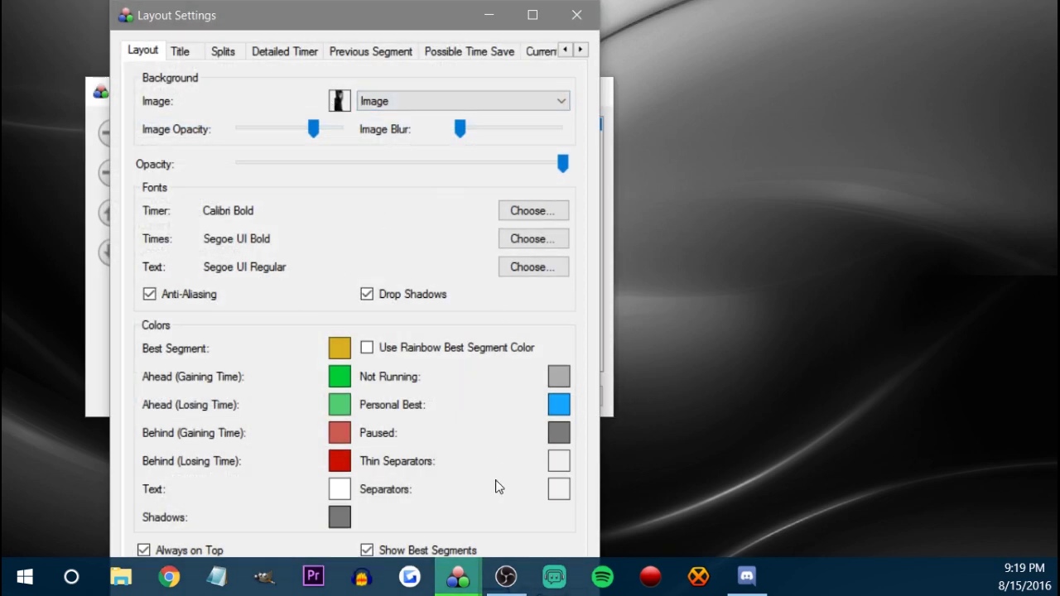
{"action": "left_click_drag", "start_coordinate": [438, 22], "coordinate": [315, 595]}
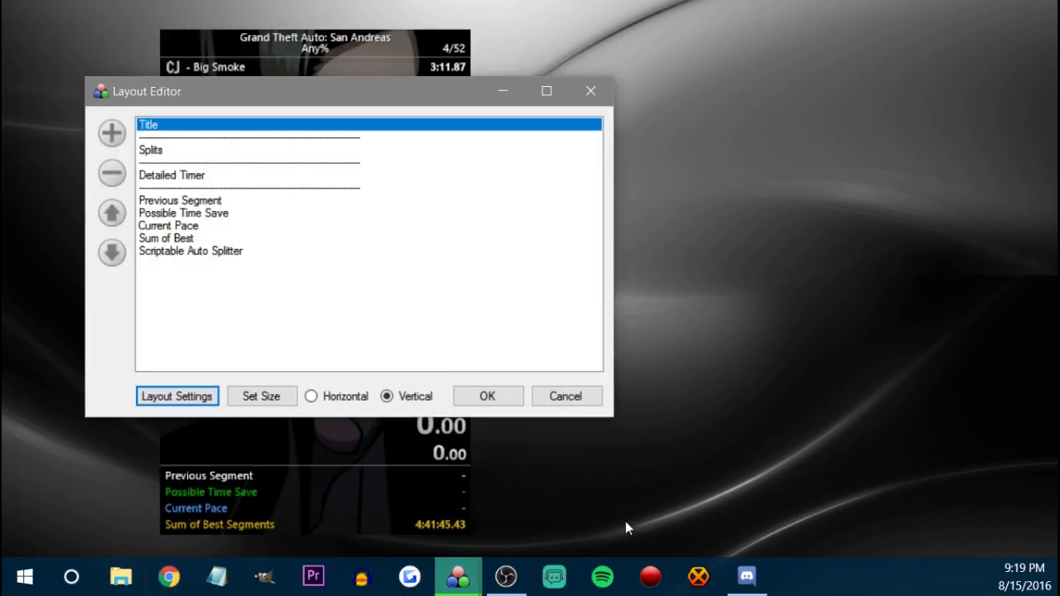
{"action": "left_click", "coordinate": [583, 396]}
- Switch back to the Sub Split Layout
{"action": "right_click", "coordinate": [257, 184]}
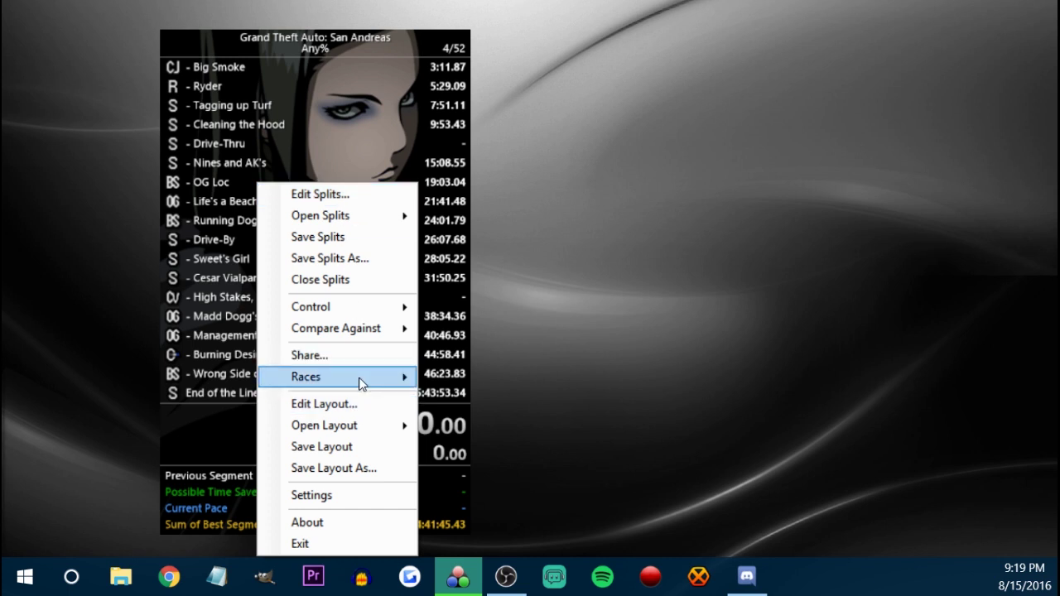
{"action": "mouse_move", "coordinate": [389, 425]}
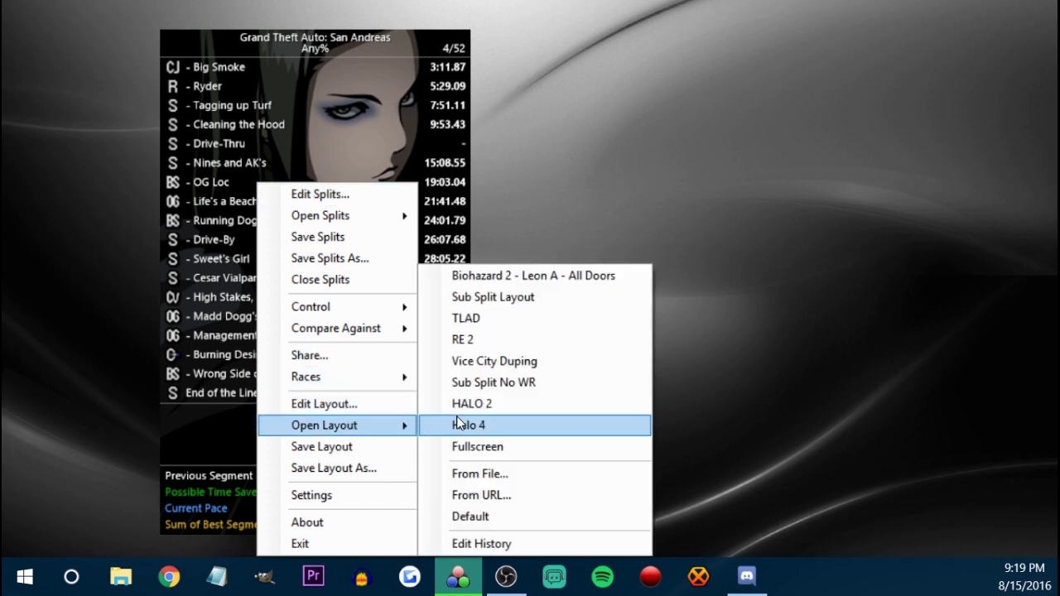
{"action": "left_click", "coordinate": [522, 294]}
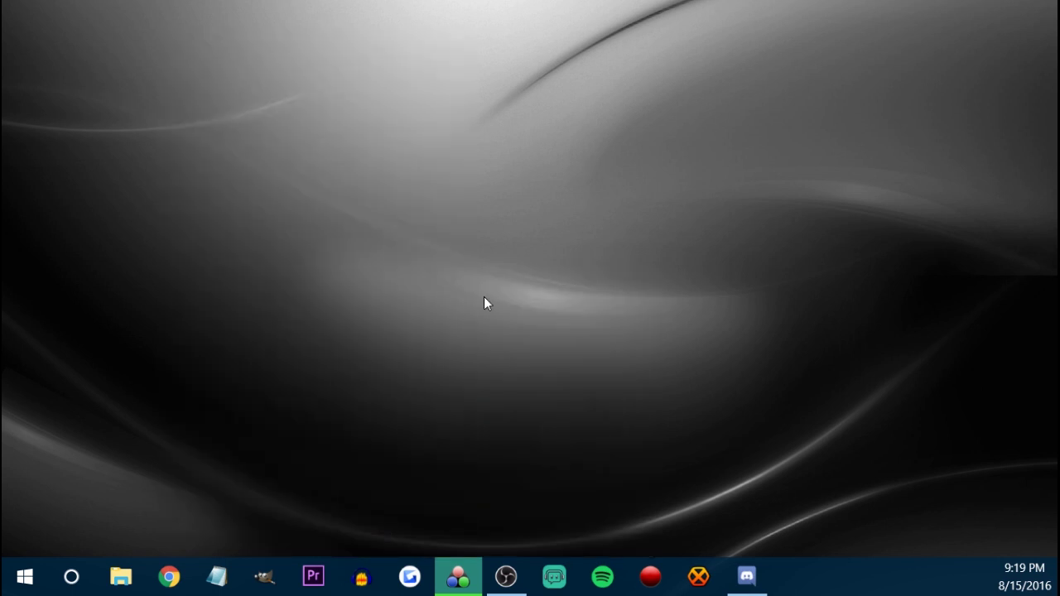